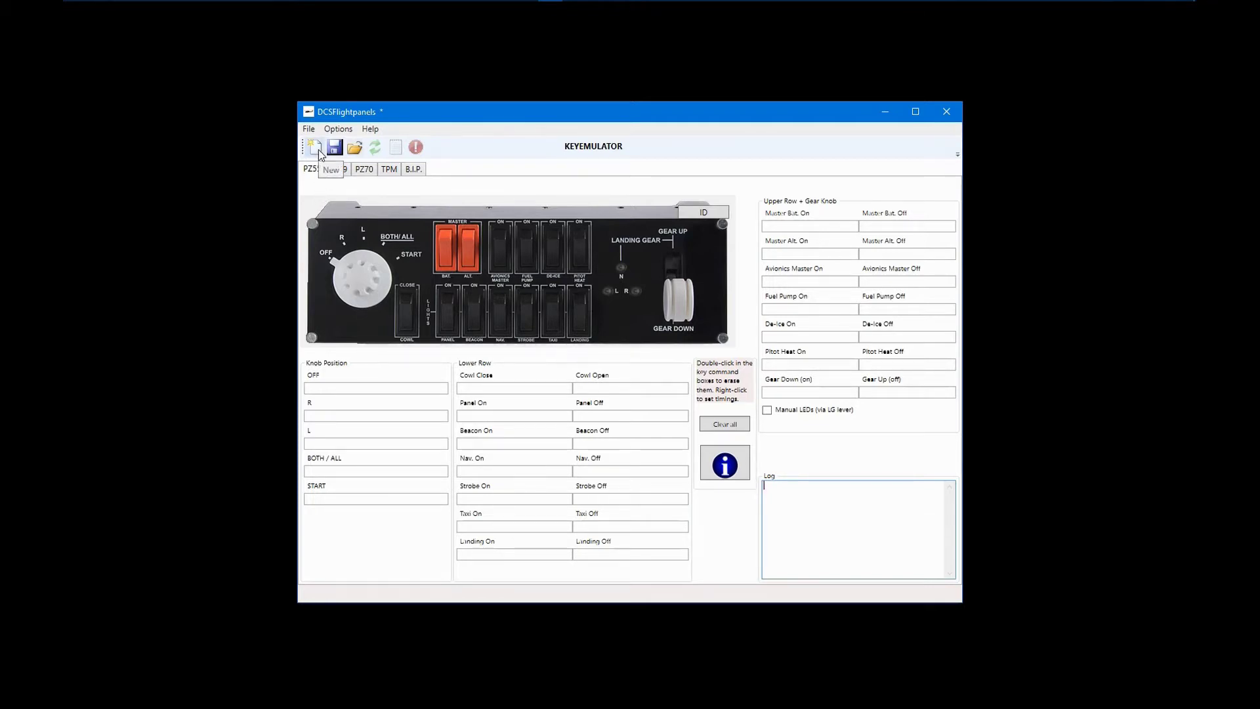
Create a new profile, discarding the unsaved changes, and choose the KeyEmulator module.
{"action": "left_click", "coordinate": [308, 129]}
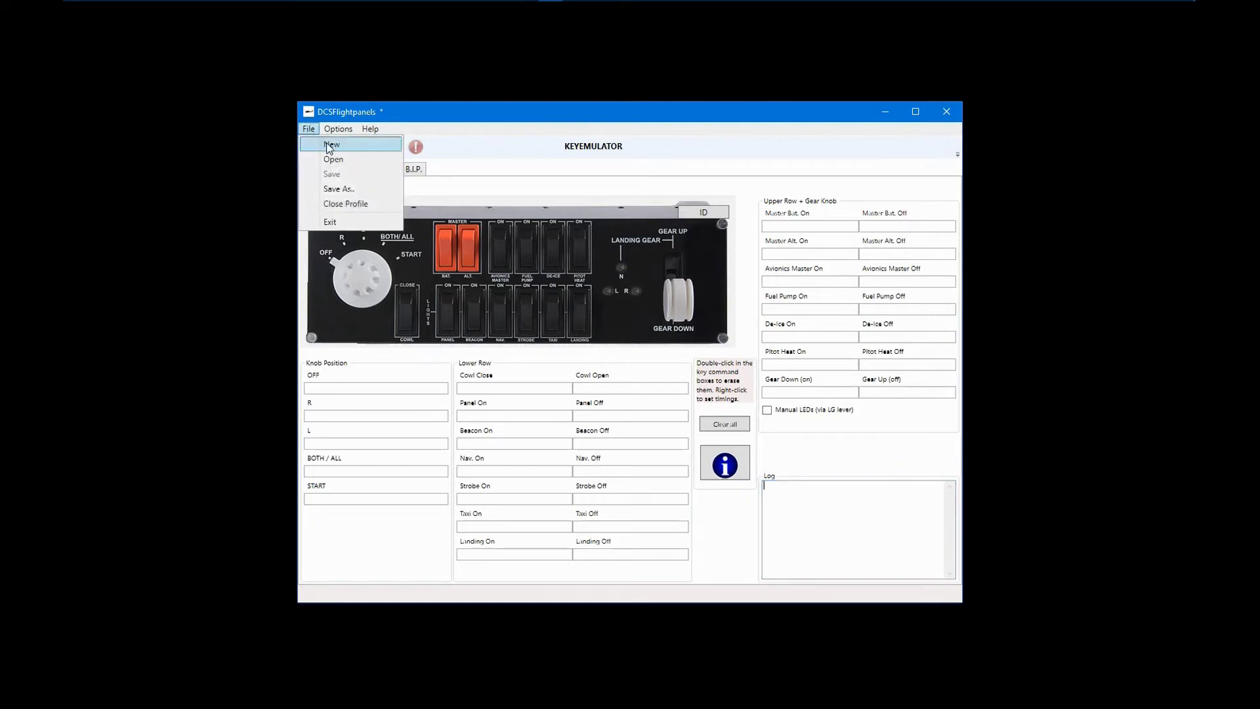
{"action": "left_click", "coordinate": [337, 144]}
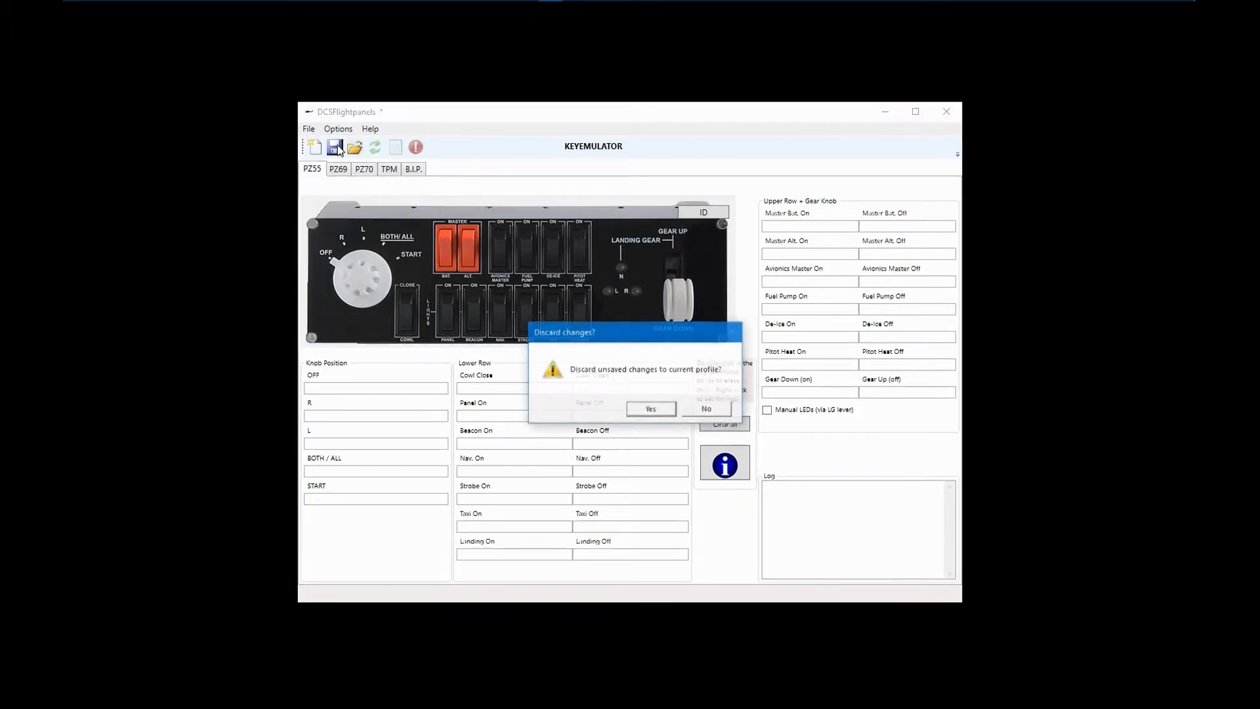
{"action": "left_click", "coordinate": [652, 410]}
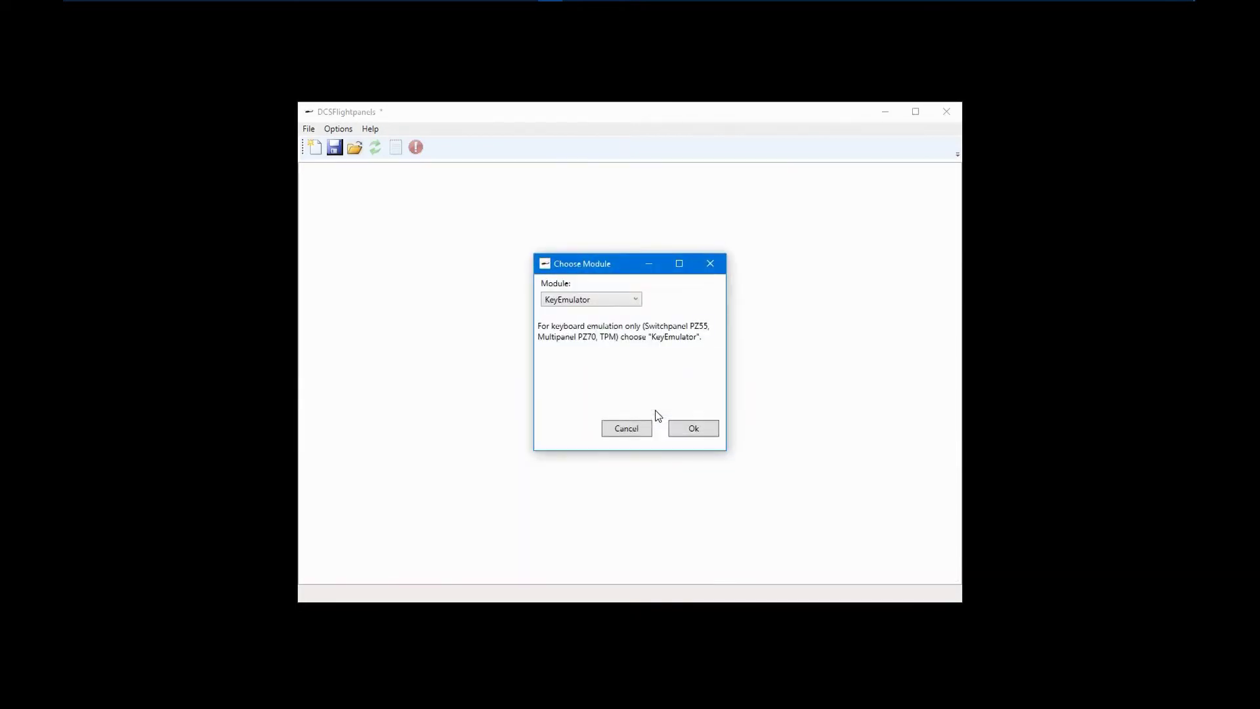
{"action": "left_click", "coordinate": [636, 301]}
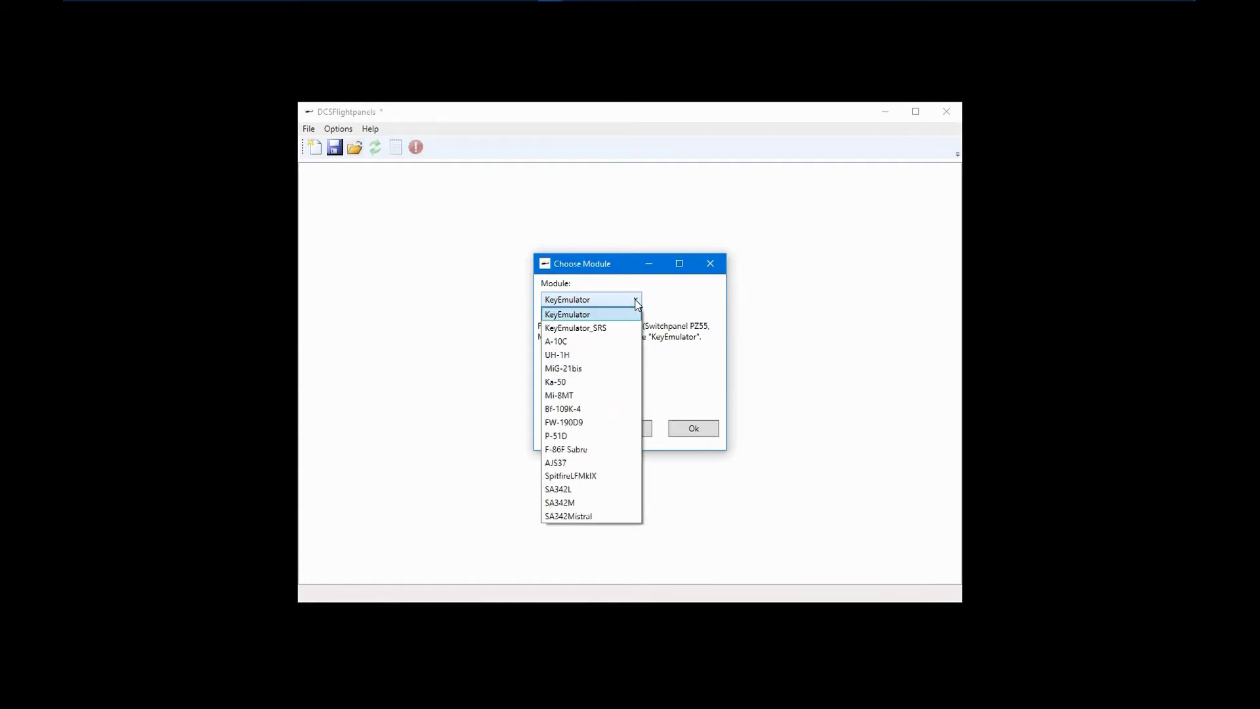
{"action": "left_click", "coordinate": [588, 315]}
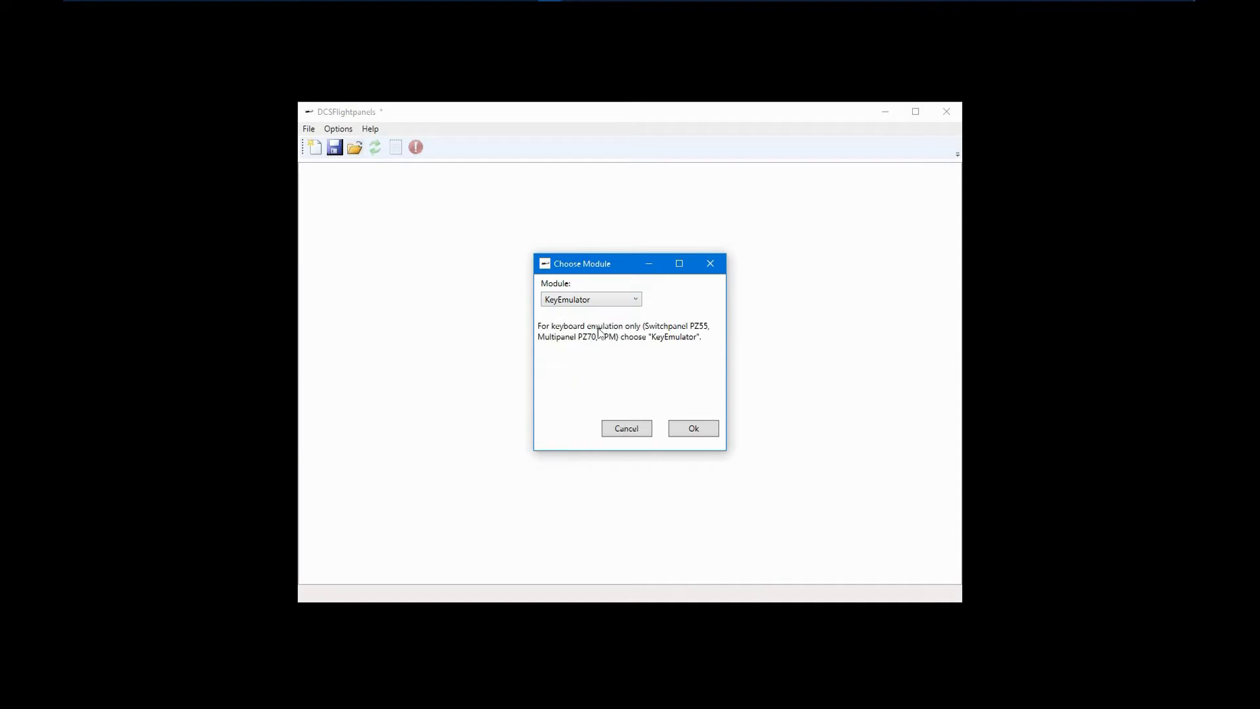
{"action": "left_click", "coordinate": [696, 427]}
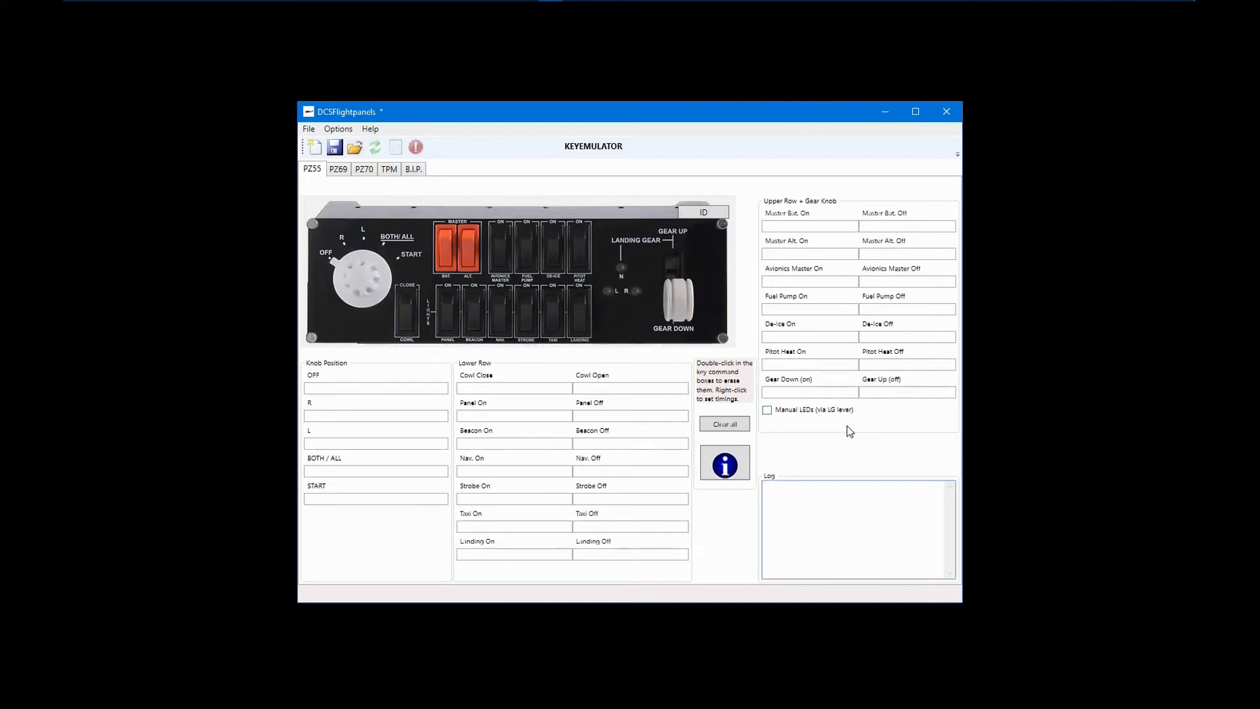
Assign the G key to both Gear Up (off) and Gear Down (on) on the PZ55 panel.
{"action": "left_click", "coordinate": [884, 391]}
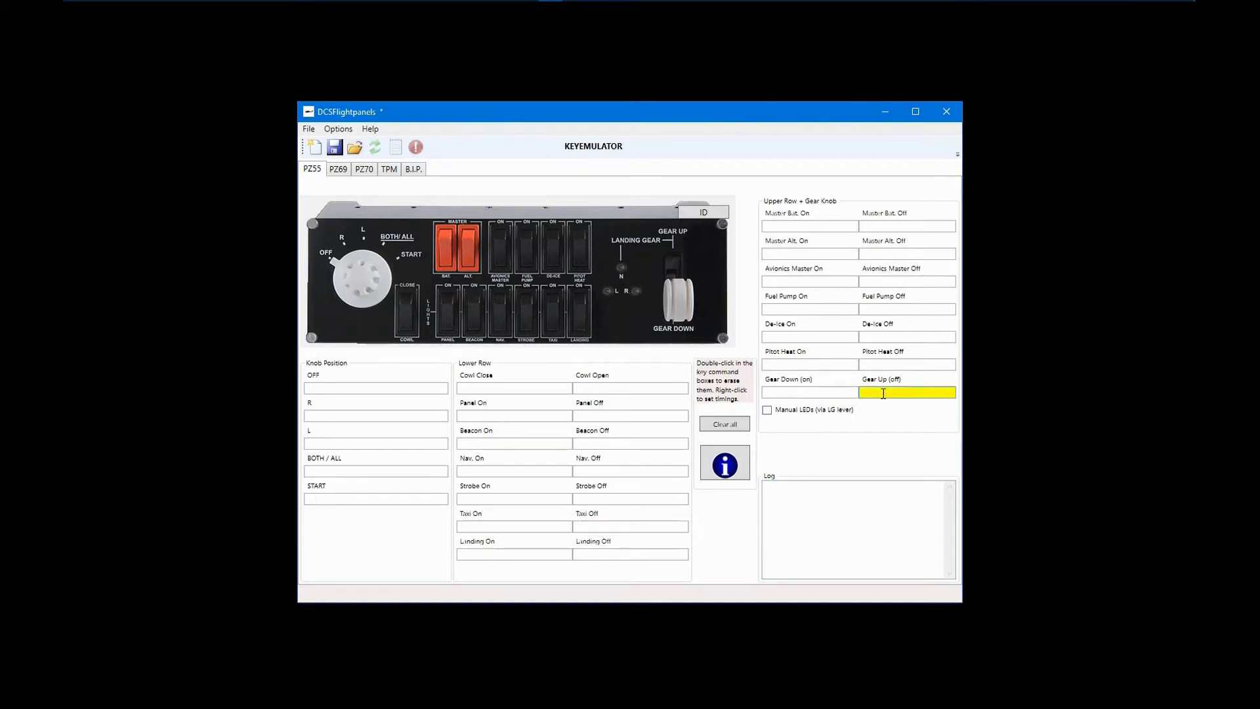
{"action": "key", "text": "g"}
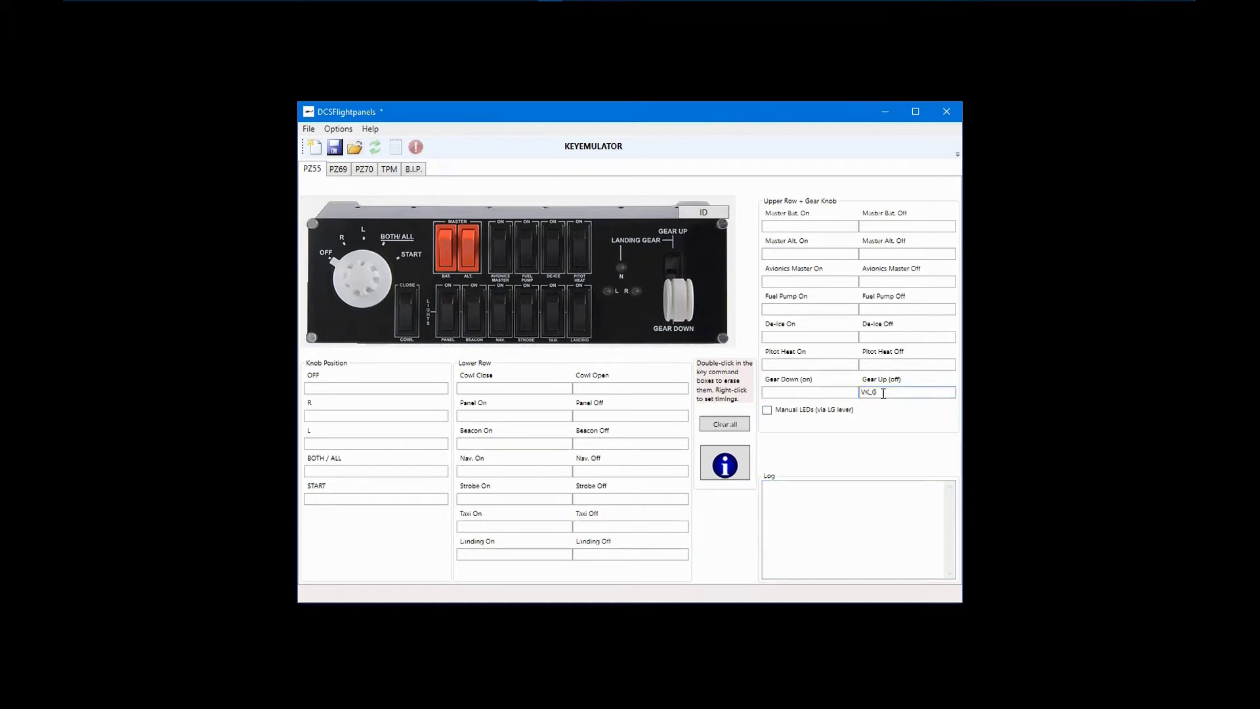
{"action": "left_click", "coordinate": [809, 392]}
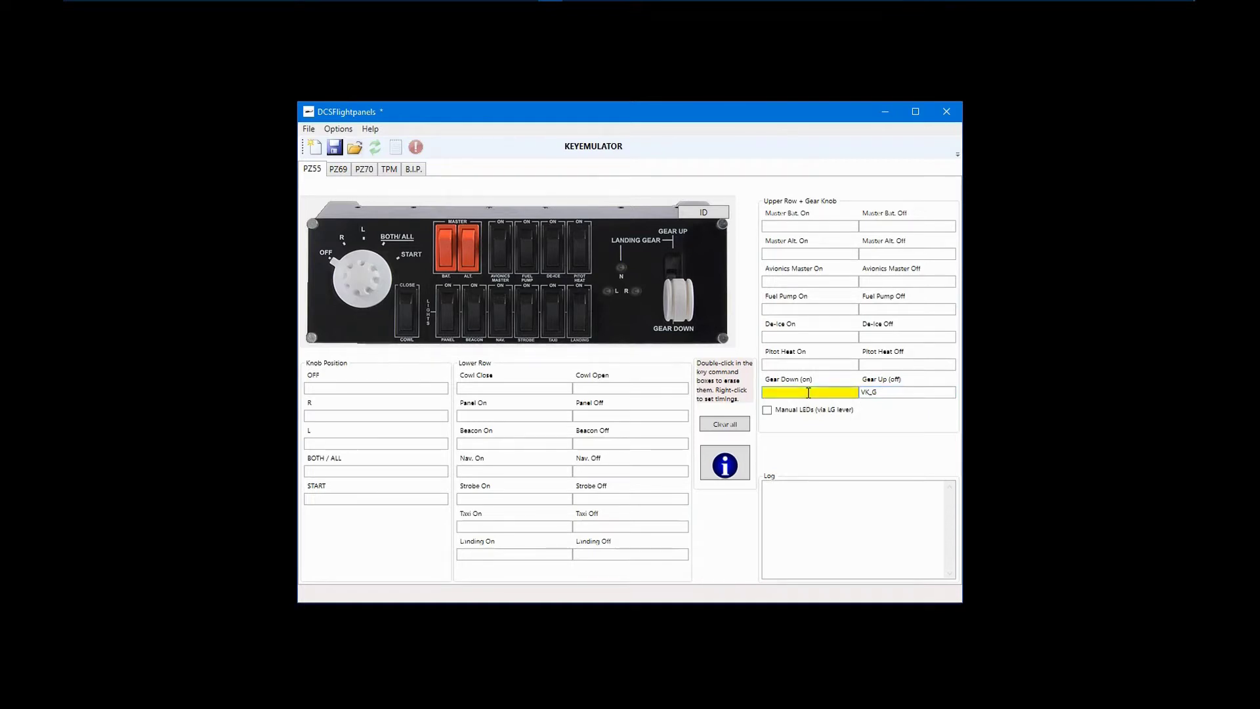
{"action": "key", "text": "g"}
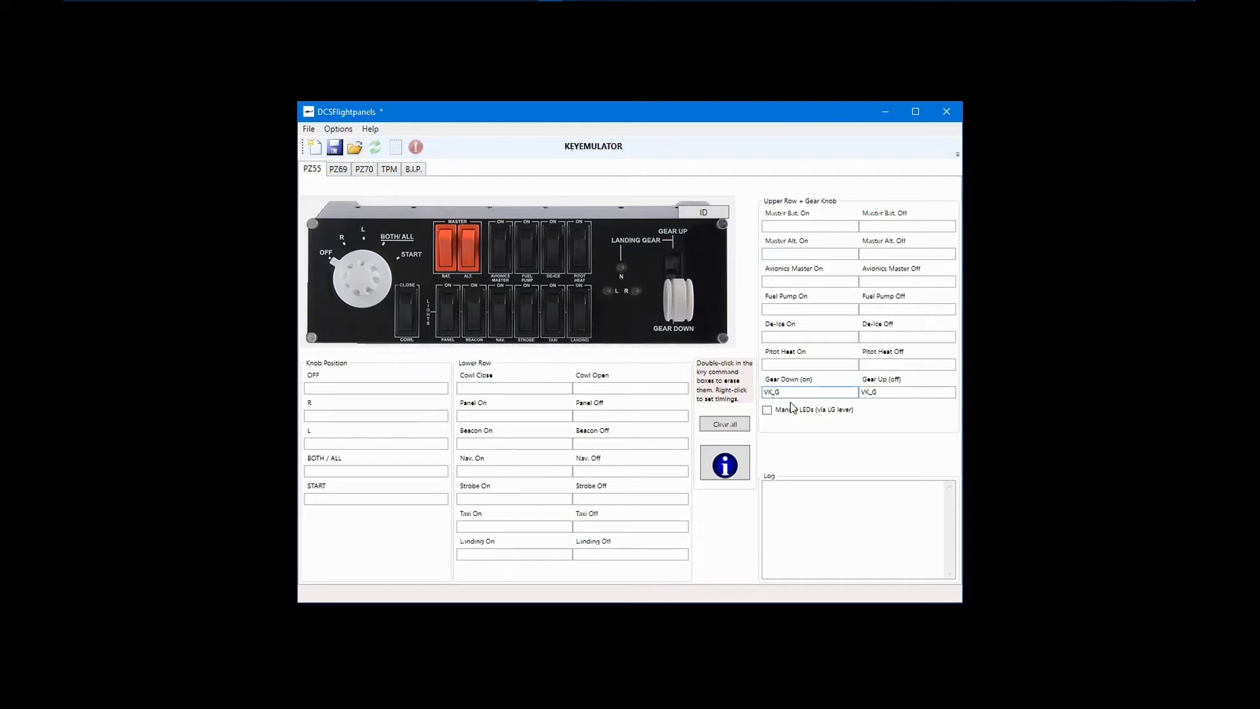
Erase the Gear Down (on) binding, assign the G key to it again, and empty the log.
{"action": "double_click", "coordinate": [798, 394]}
{"action": "left_click", "coordinate": [875, 392]}
{"action": "left_click", "coordinate": [839, 392]}
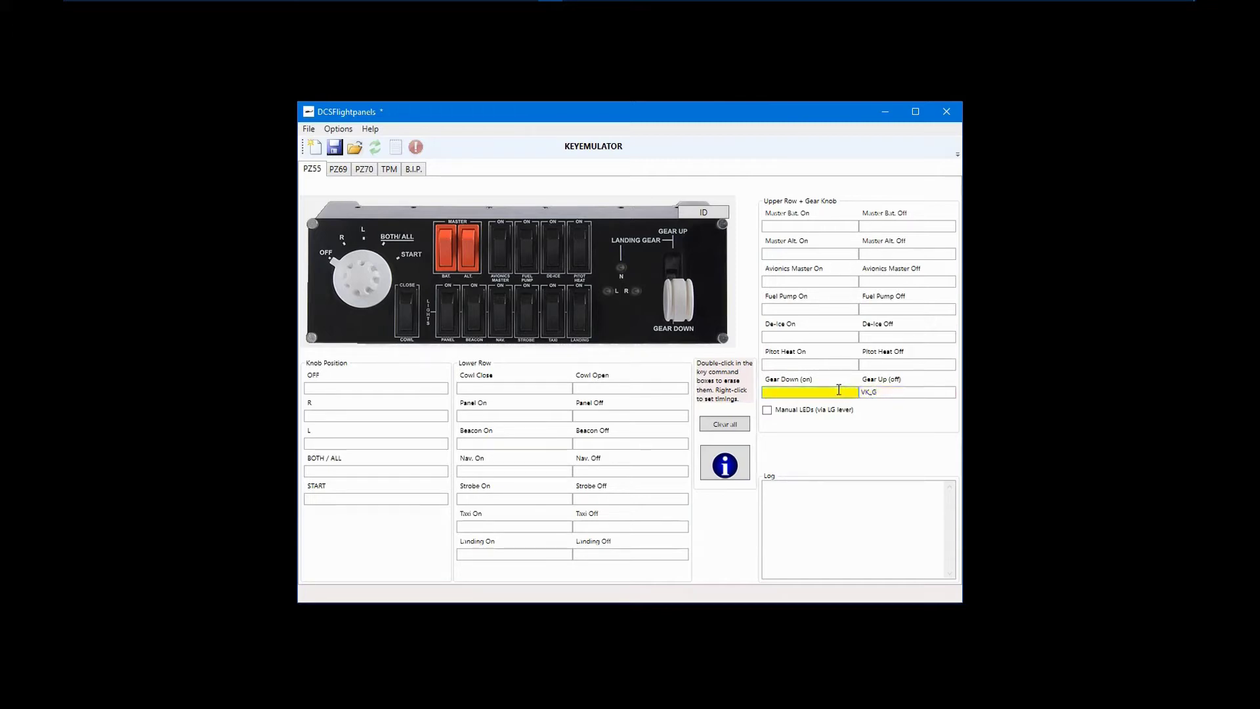
{"action": "key", "text": "g"}
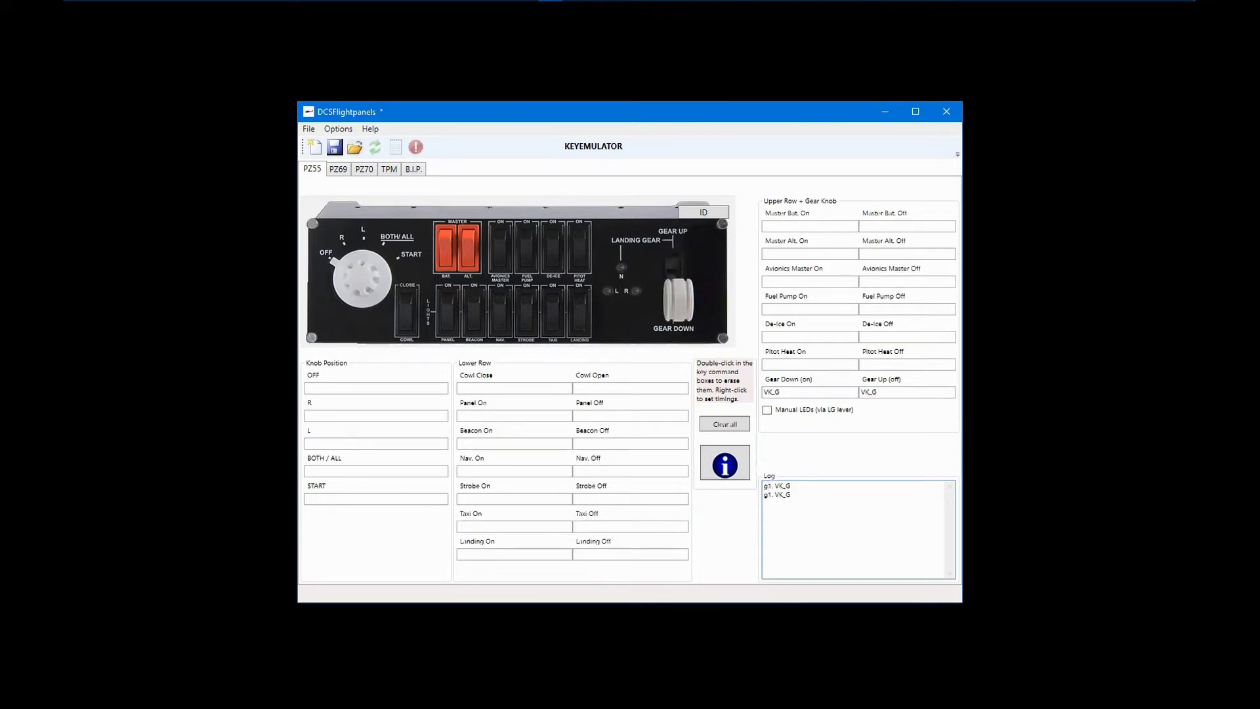
{"action": "left_click_drag", "start_coordinate": [838, 529], "coordinate": [693, 447]}
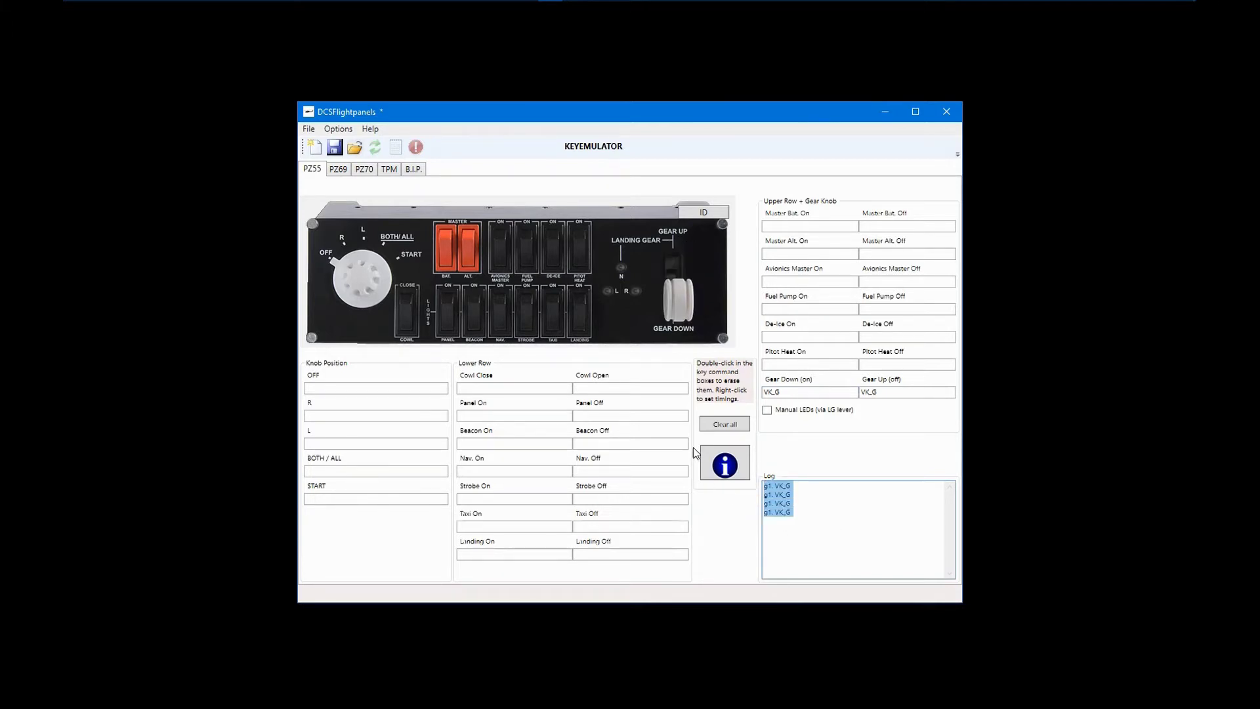
{"action": "key", "text": "Delete"}
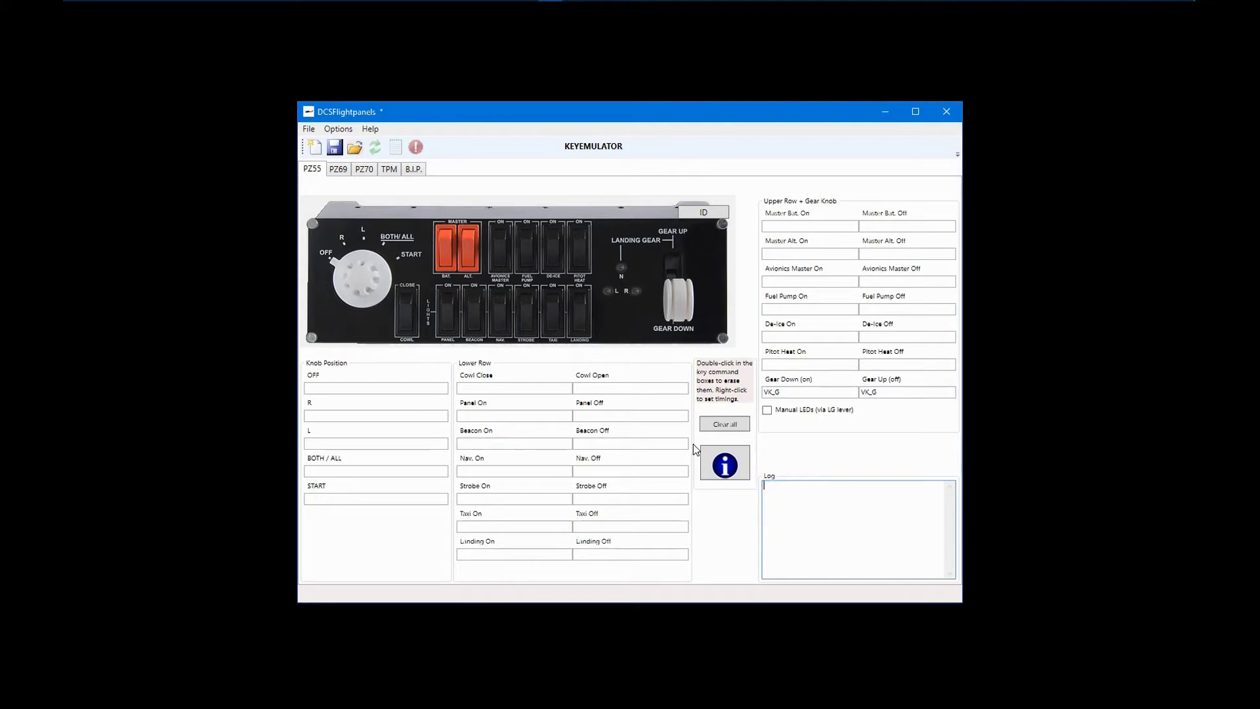
Rebind Gear Up (off) to left Shift + G and Gear Down (on) to left Control + G.
{"action": "left_click", "coordinate": [898, 394]}
{"action": "key", "text": "shift"}
{"action": "key", "text": "shift+g"}
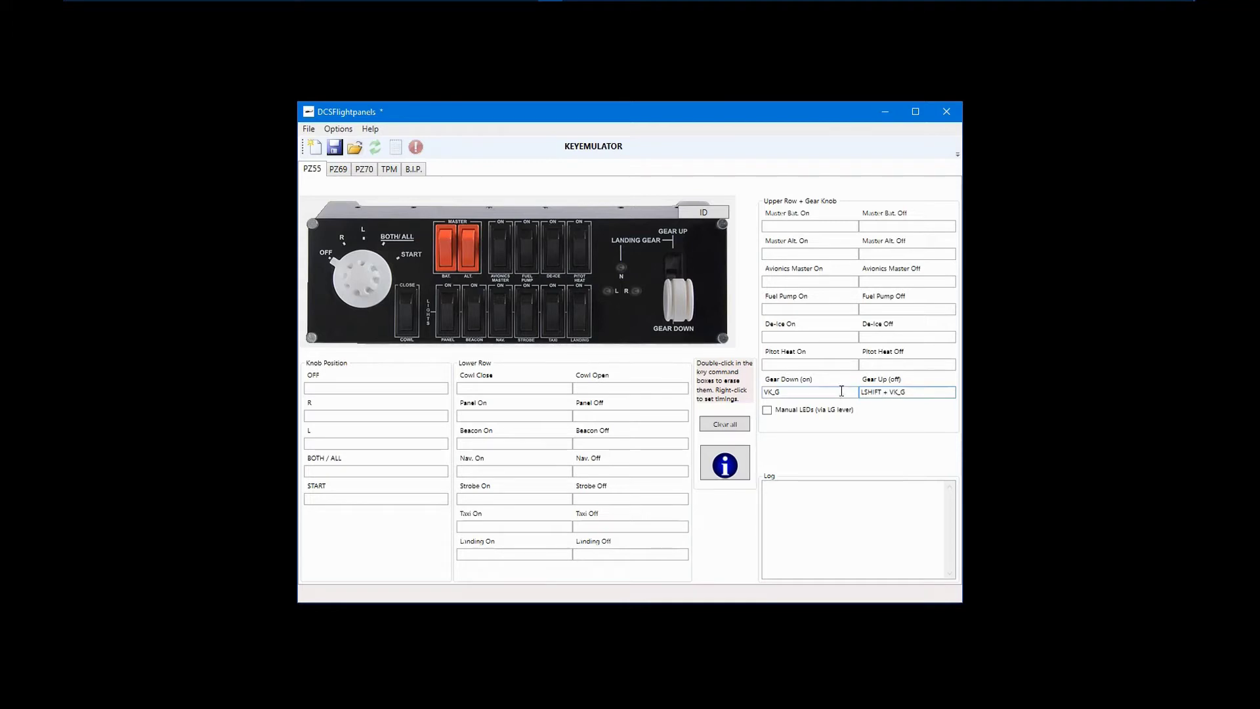
{"action": "double_click", "coordinate": [843, 392]}
{"action": "key", "text": "ctrl+g"}
Delete all the test entries from the PZ55 log.
{"action": "left_click", "coordinate": [823, 505]}
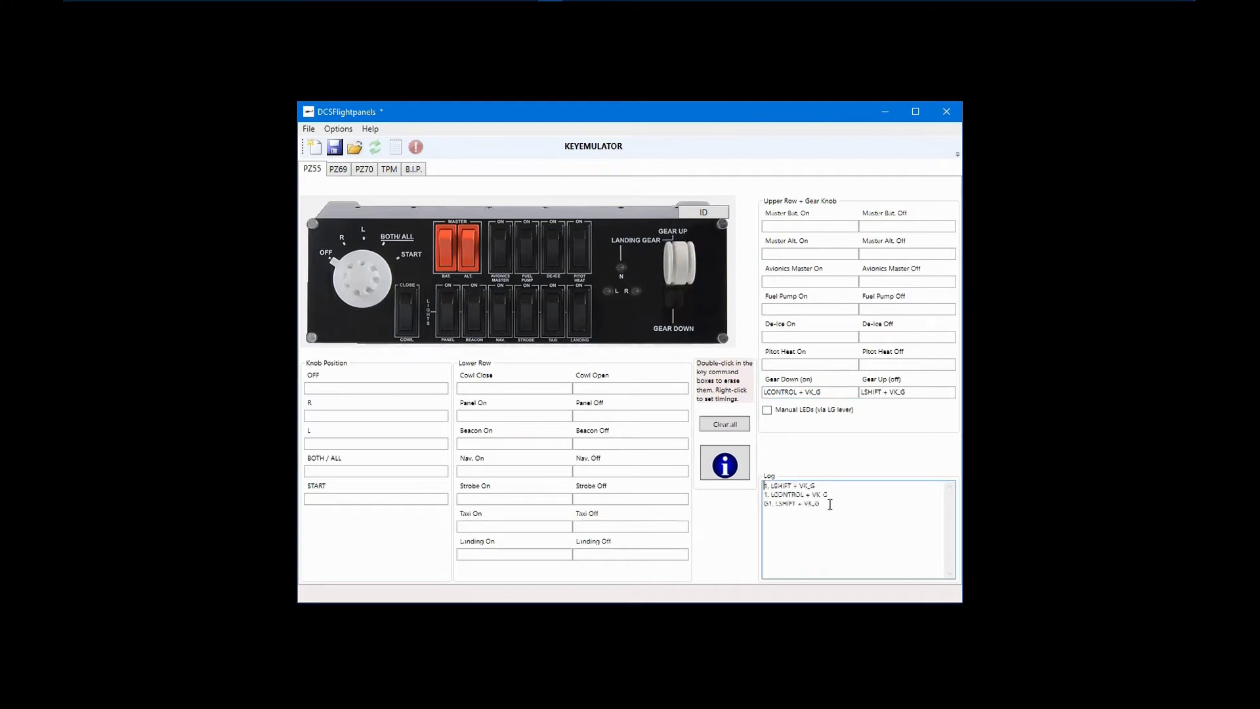
{"action": "left_click_drag", "start_coordinate": [824, 512], "coordinate": [725, 463]}
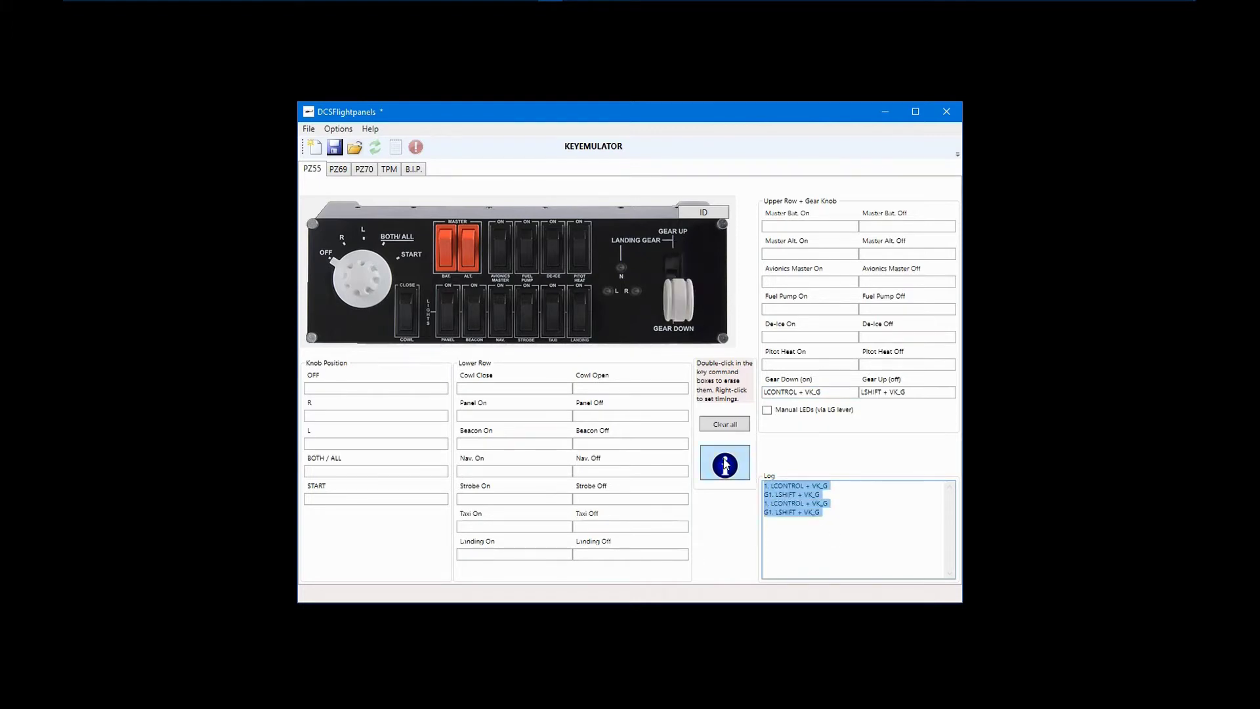
{"action": "key", "text": "Delete"}
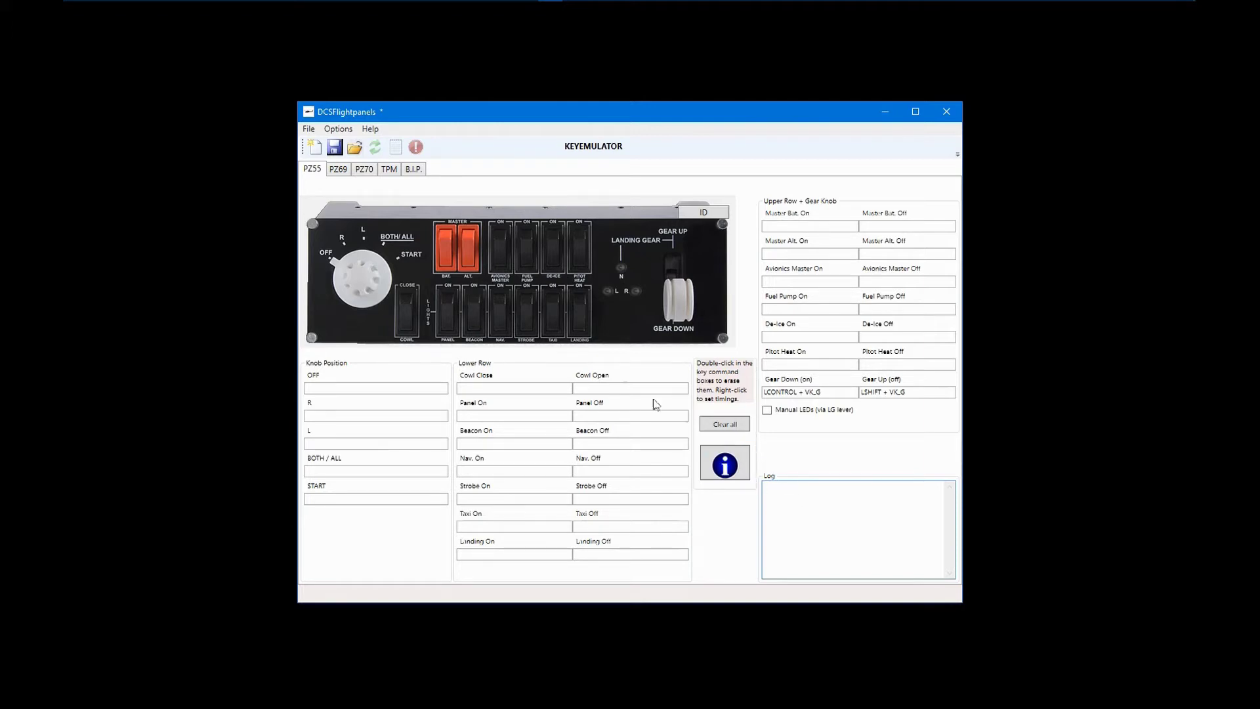
On the PZ70, bind Flaps UP to left Shift + F and Flaps DOWN to right Shift + F for ALT, and Flaps DOWN to E for VS.
{"action": "left_click", "coordinate": [362, 170]}
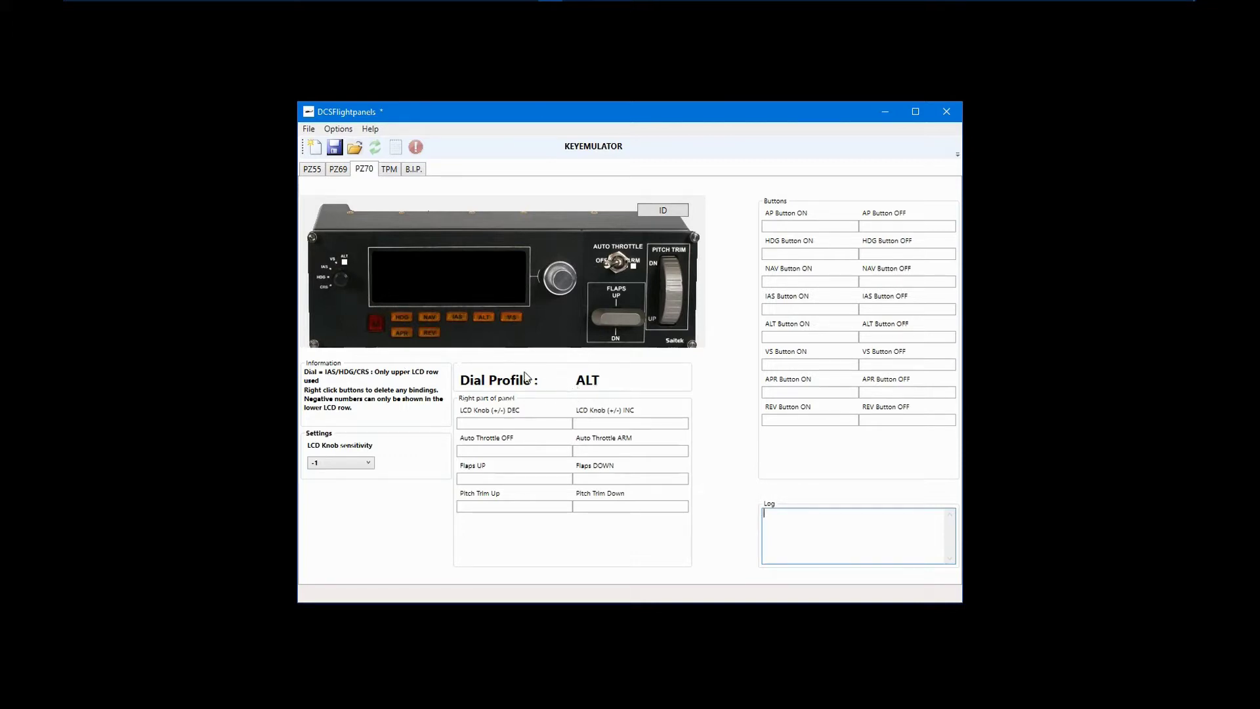
{"action": "left_click", "coordinate": [527, 480]}
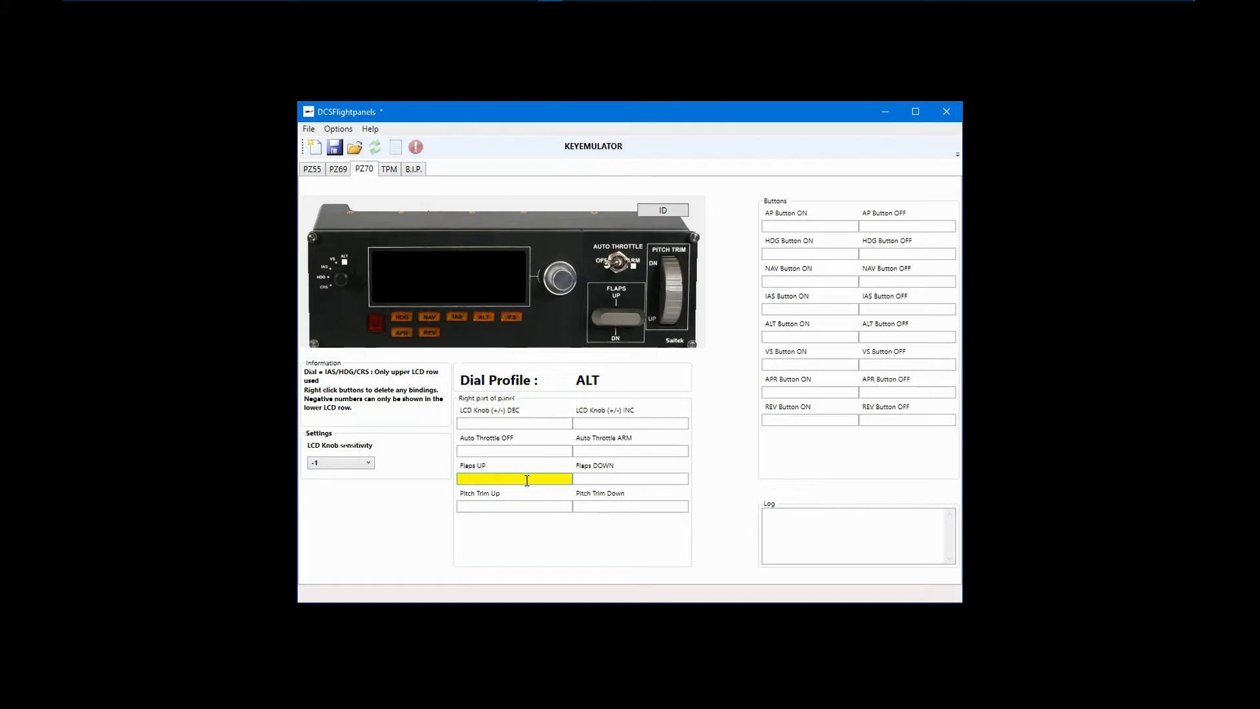
{"action": "key", "text": "shift+f"}
{"action": "left_click", "coordinate": [597, 478]}
{"action": "key", "text": "shift+f"}
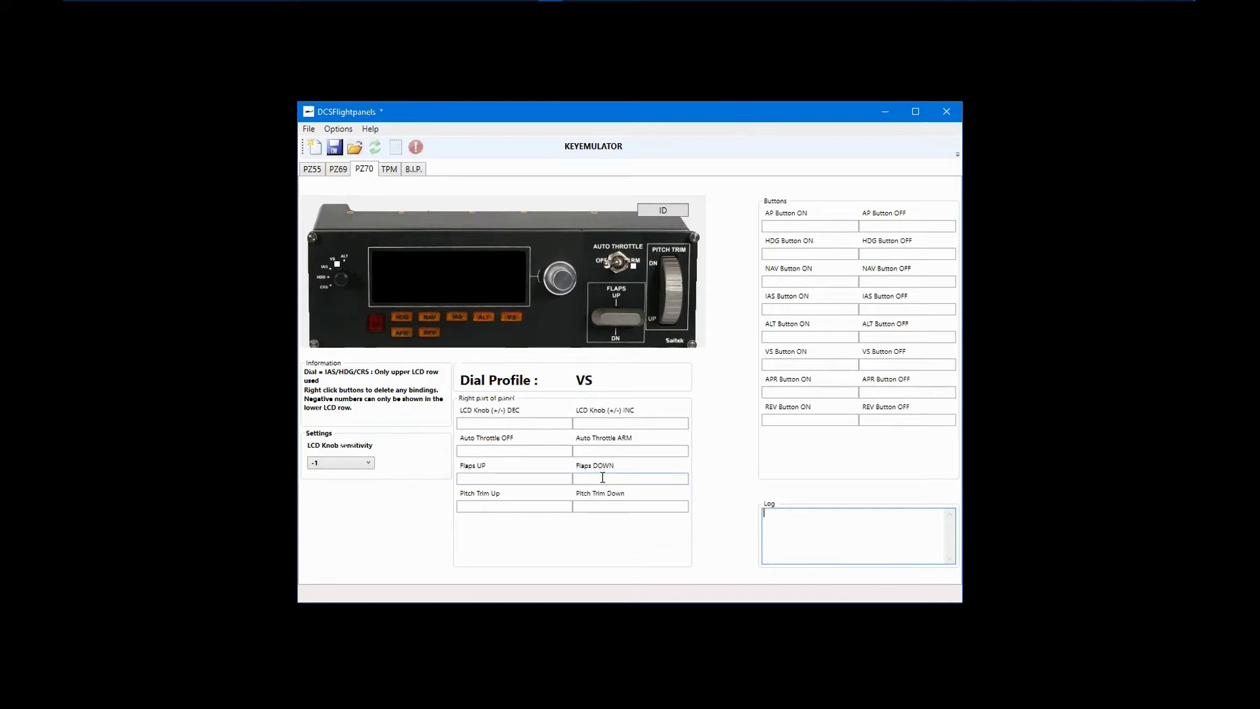
{"action": "left_click", "coordinate": [602, 478]}
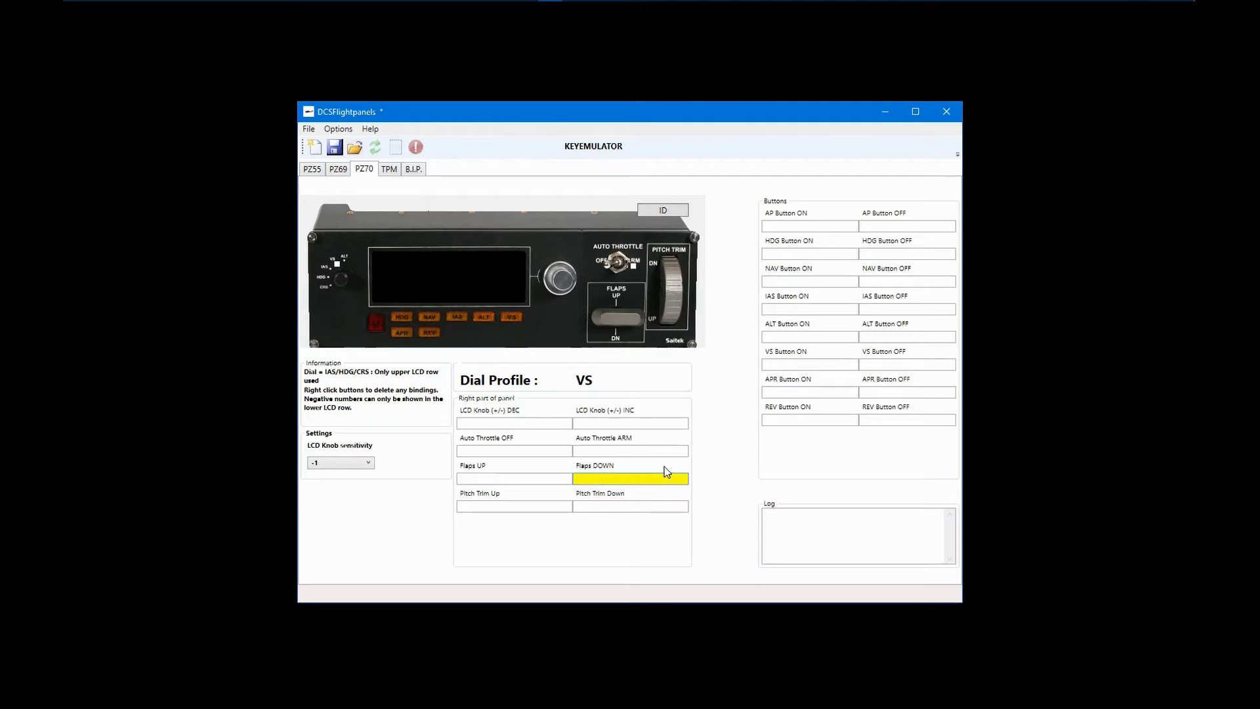
{"action": "key", "text": "e"}
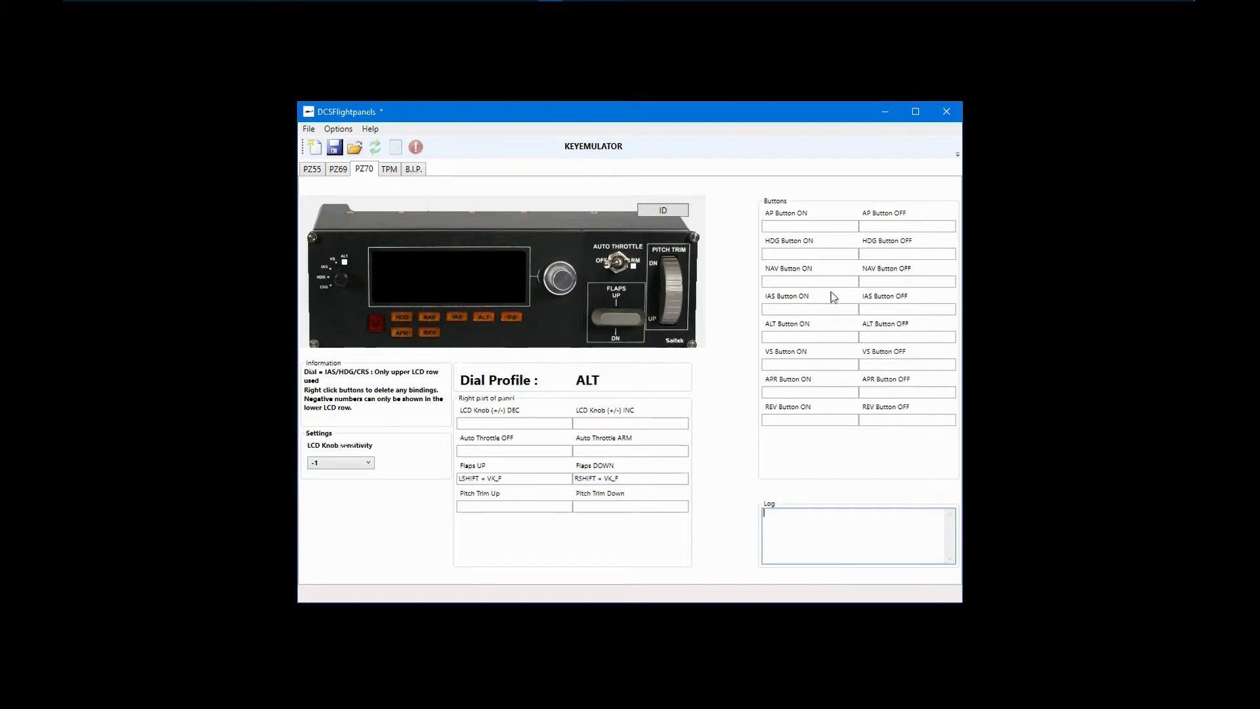
Assign the A key to AP Button ON in each of the PZ70 dial profiles.
{"action": "left_click", "coordinate": [826, 228]}
{"action": "key", "text": "a"}
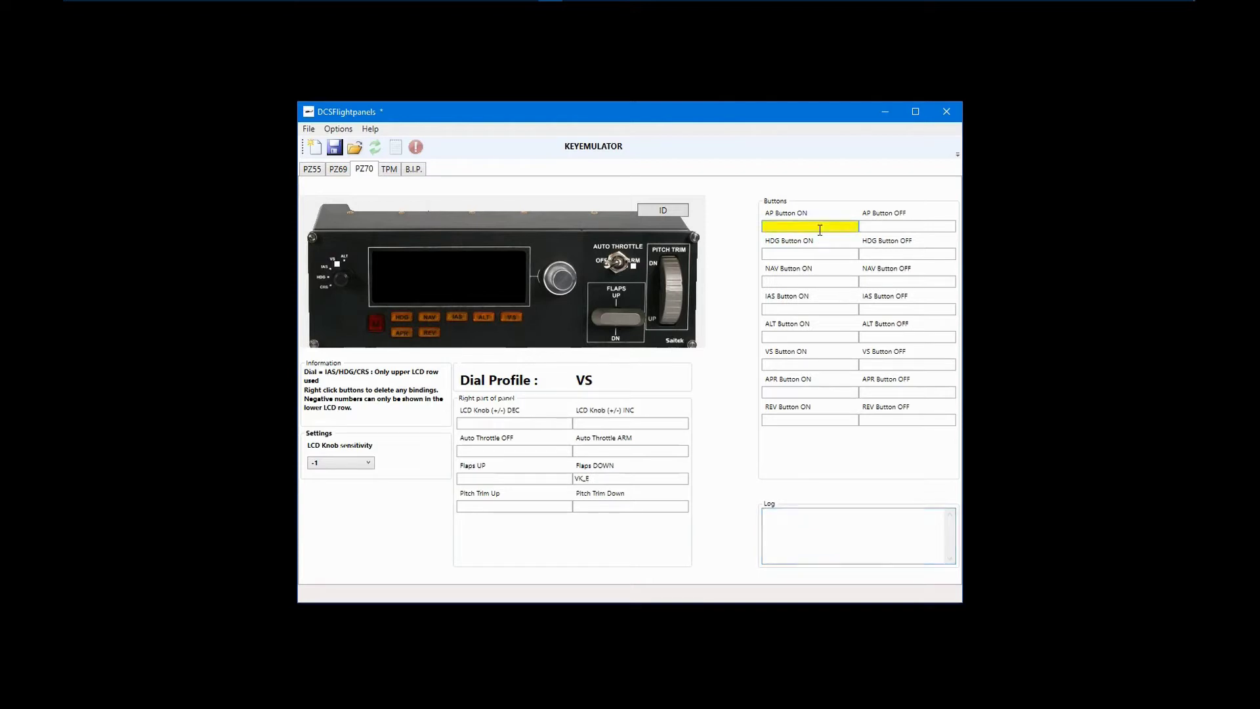
{"action": "key", "text": "a"}
{"action": "key", "text": "a"}
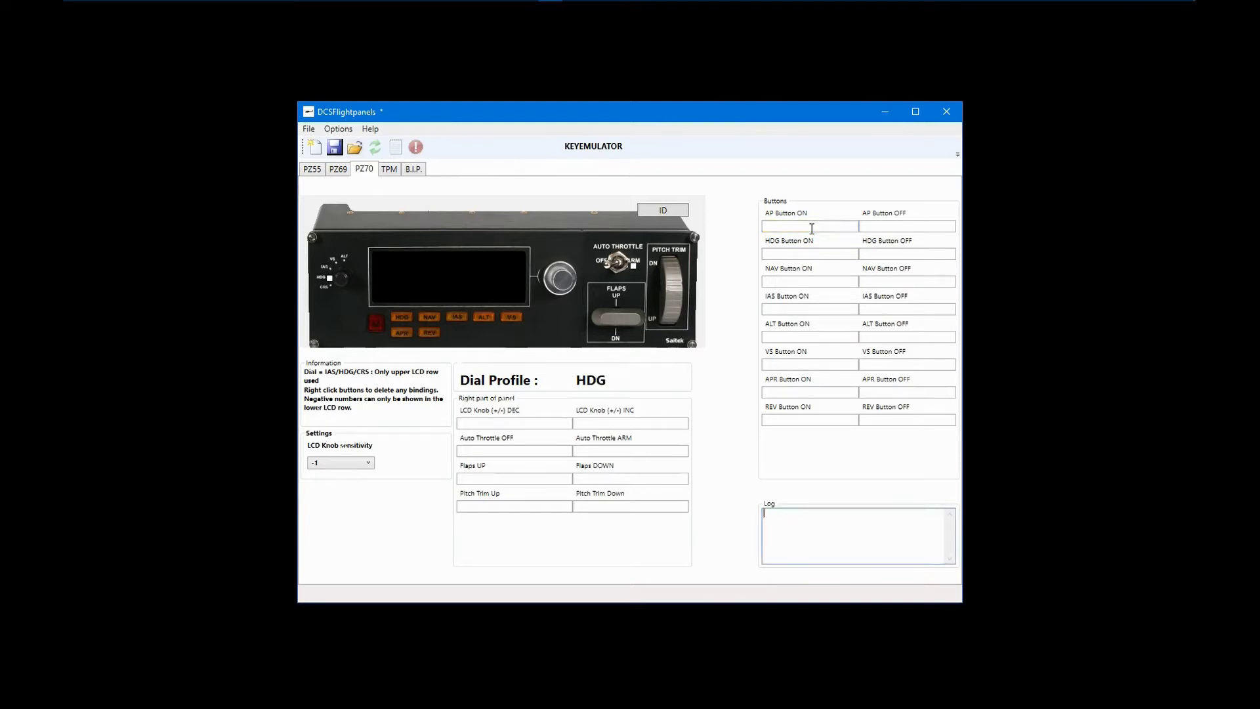
{"action": "key", "text": "a"}
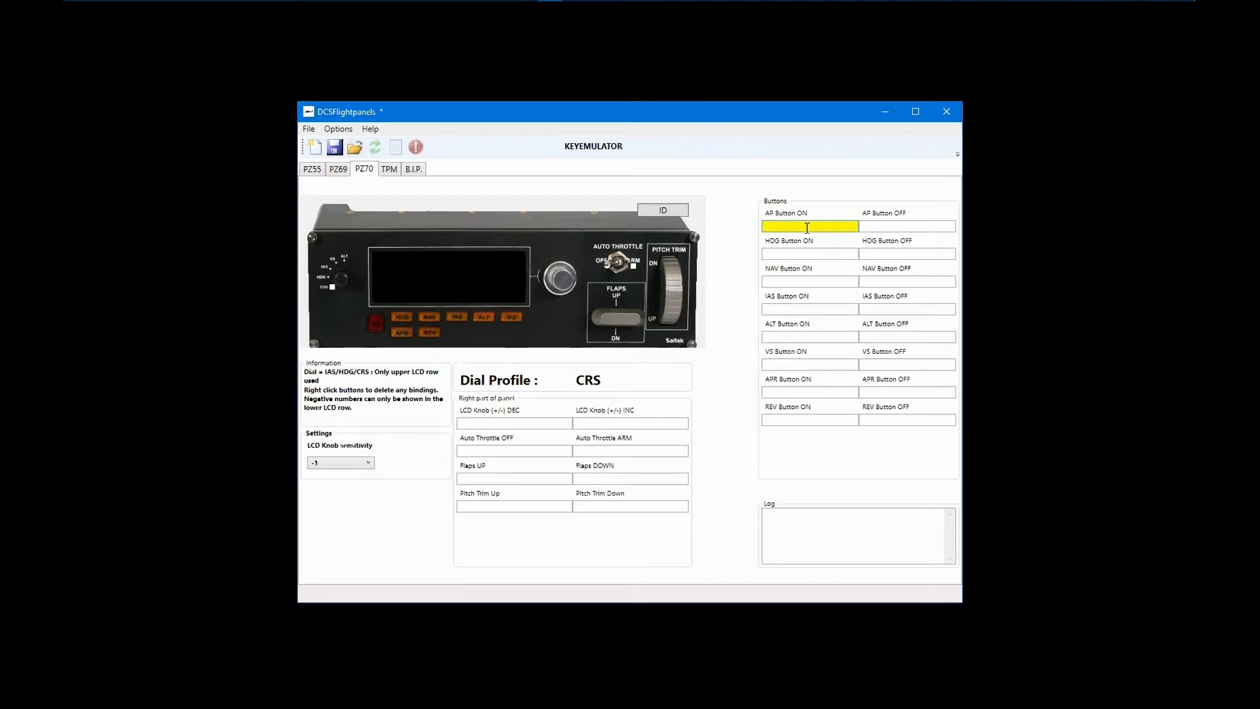
{"action": "key", "text": "a"}
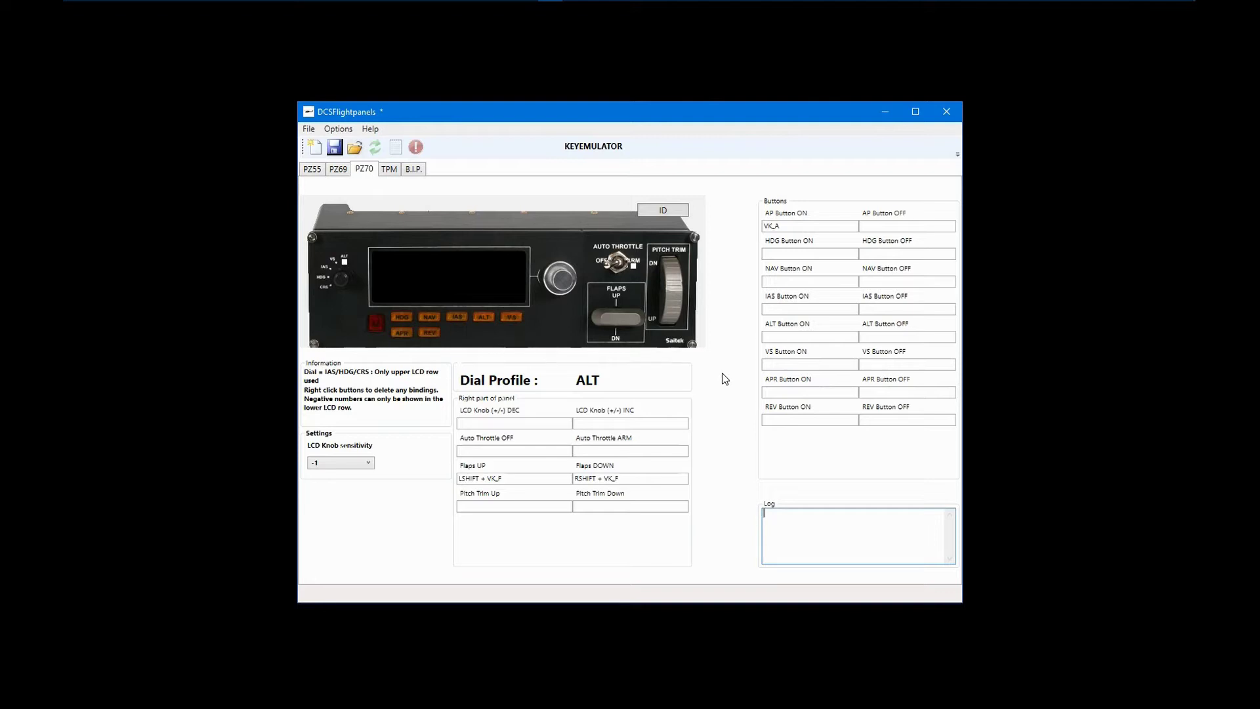
Set the key press duration of AP Button ON in the ALT profile to FiftyMilliSec.
{"action": "left_click", "coordinate": [787, 225]}
{"action": "right_click", "coordinate": [788, 224]}
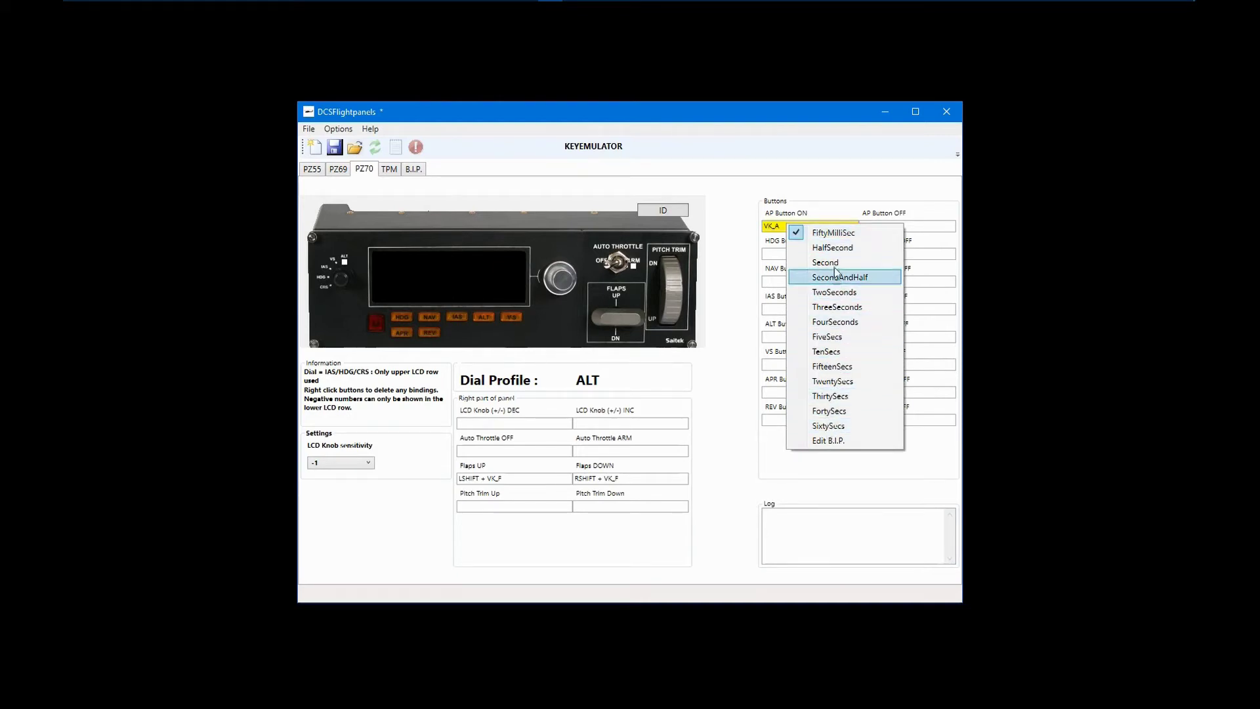
{"action": "left_click", "coordinate": [834, 234]}
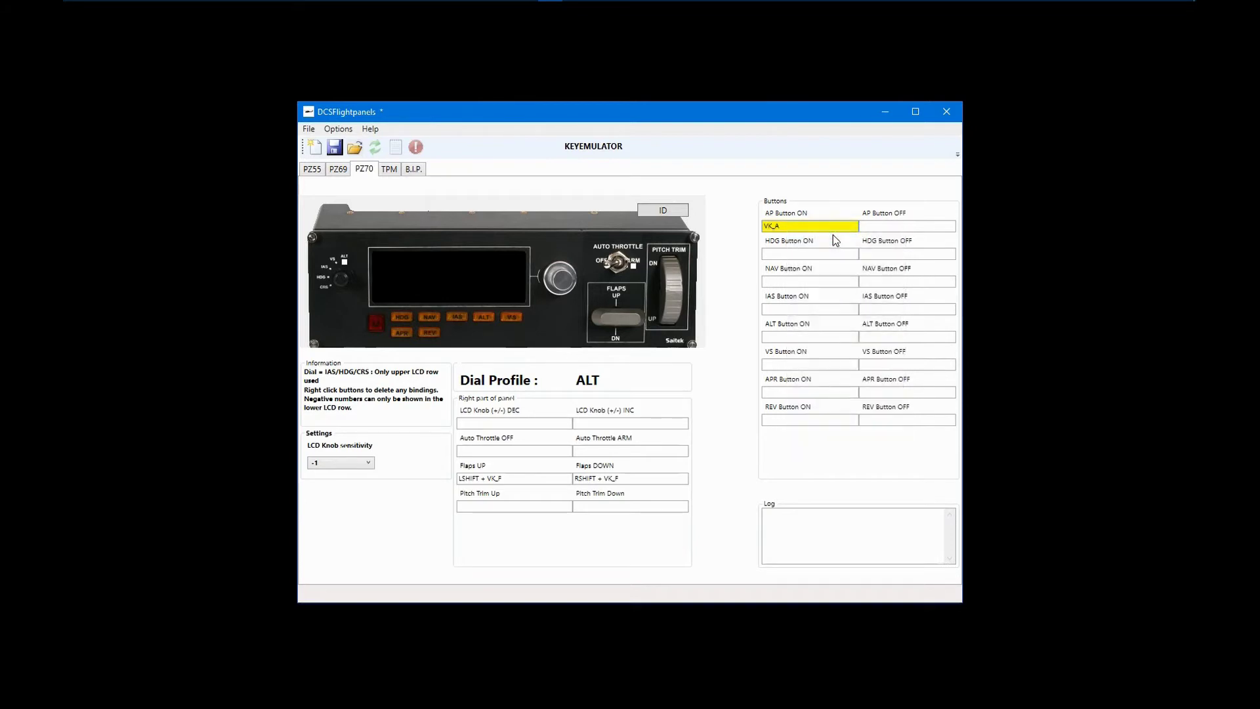
Start a key sequence for Fuel Pump On on the PZ55 with left Shift + 1 and a HalfSecond break.
{"action": "left_click", "coordinate": [310, 172]}
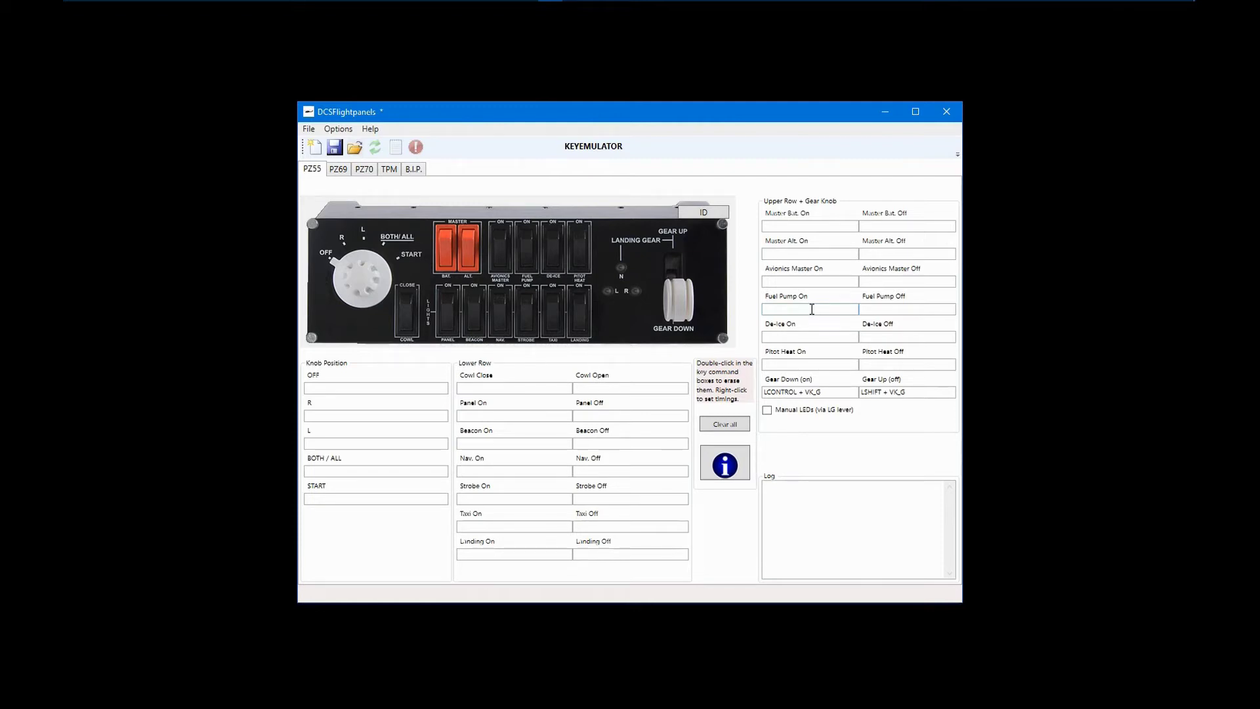
{"action": "right_click", "coordinate": [808, 309]}
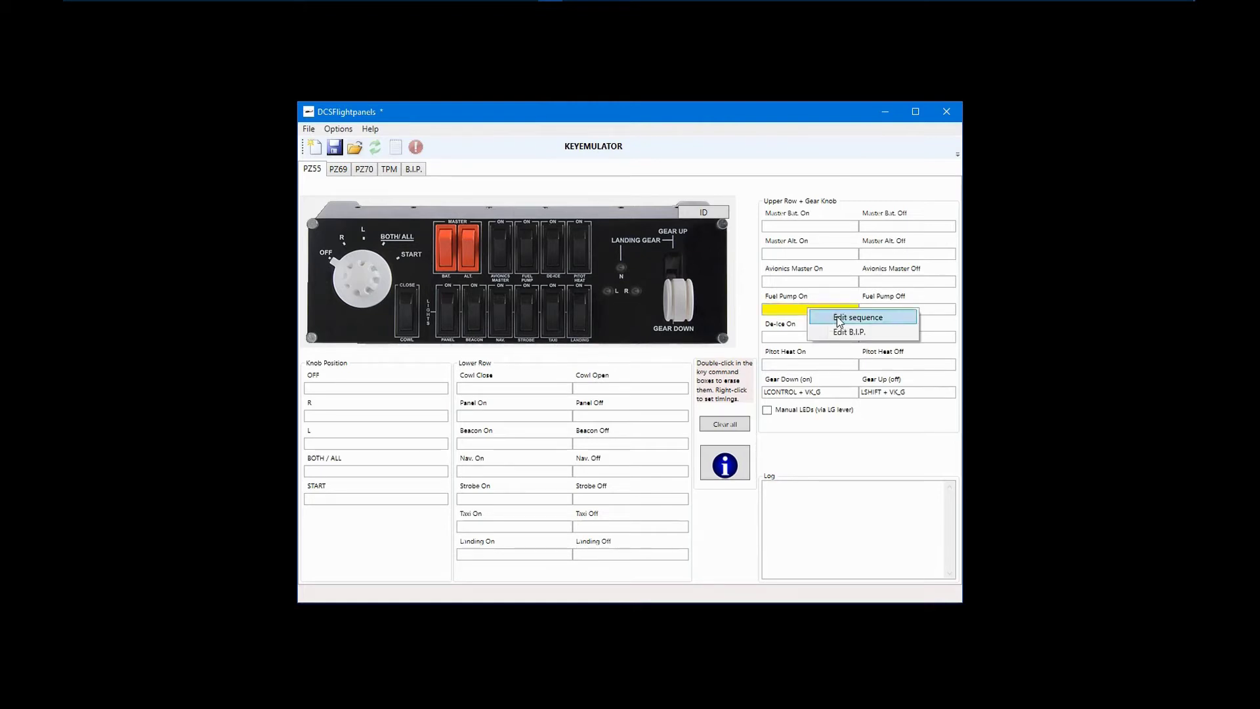
{"action": "left_click", "coordinate": [839, 318]}
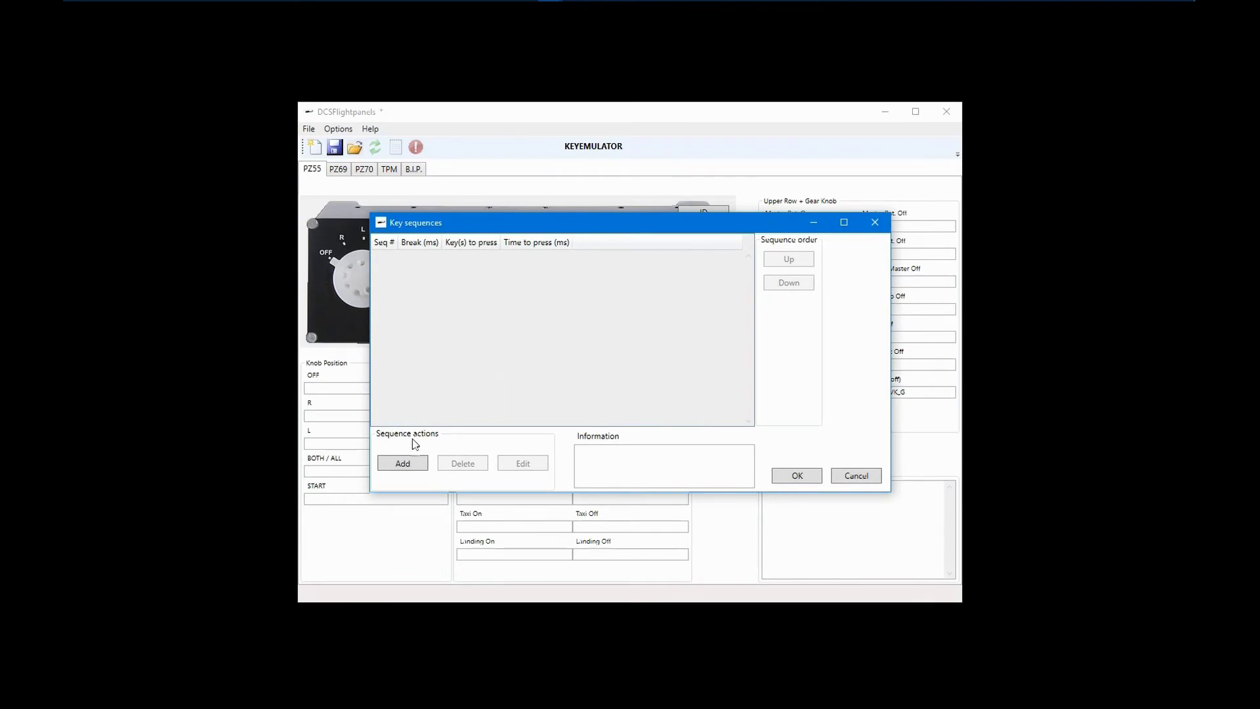
{"action": "left_click", "coordinate": [415, 466]}
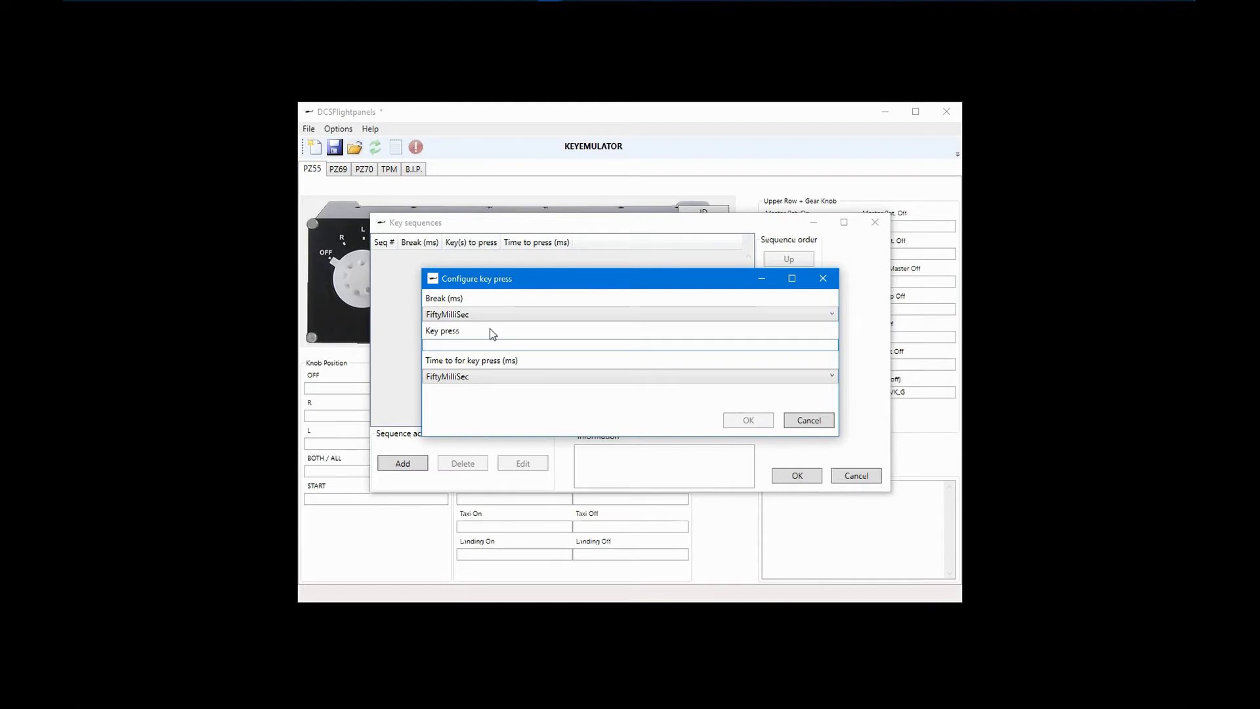
{"action": "key", "text": "shift"}
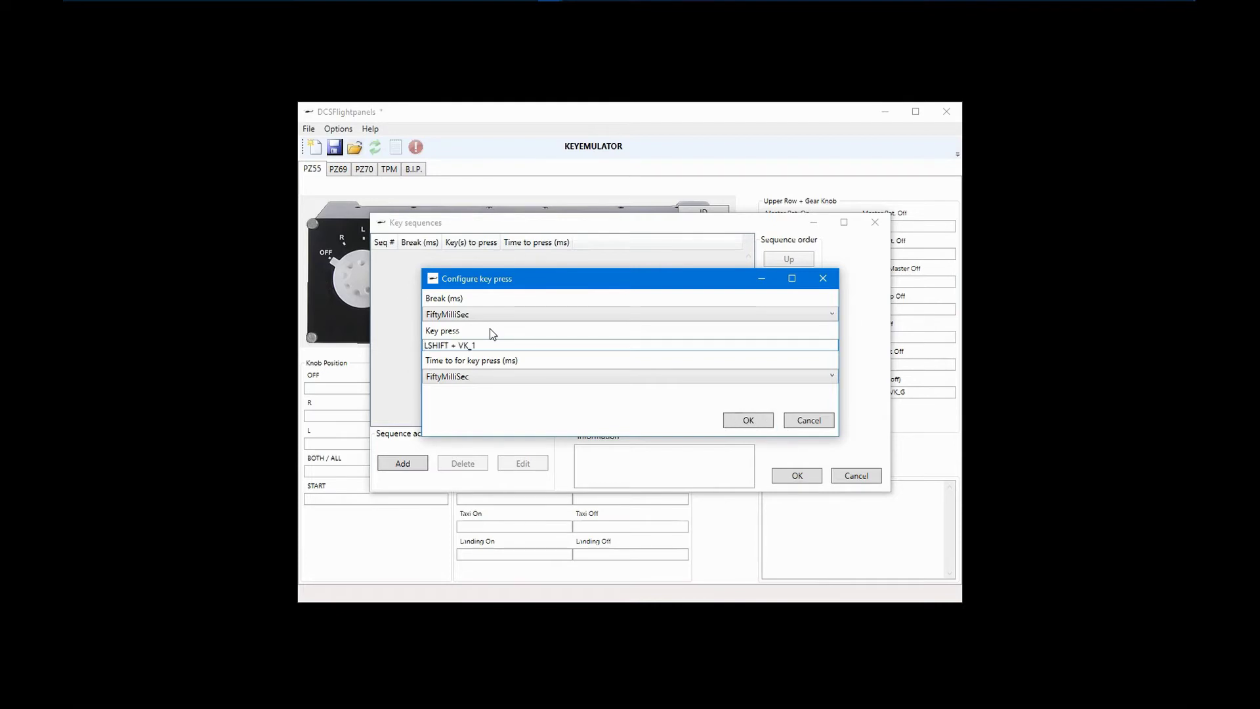
{"action": "left_click", "coordinate": [487, 312]}
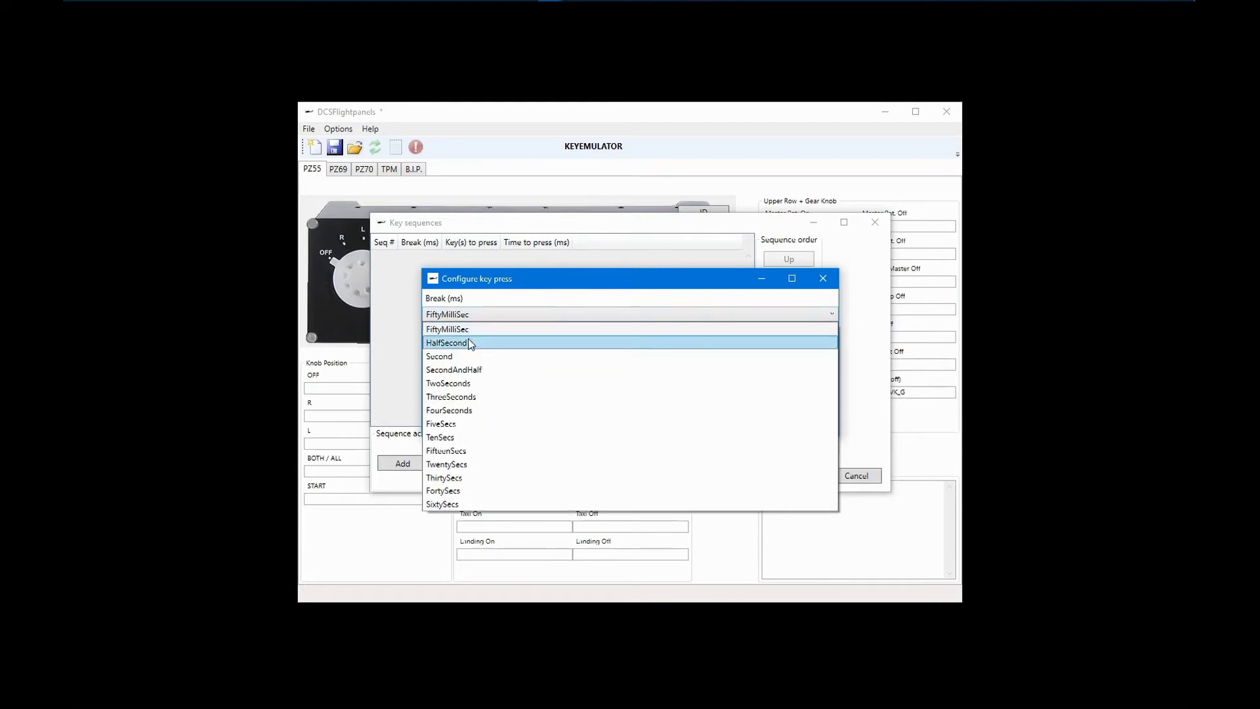
{"action": "left_click", "coordinate": [470, 344]}
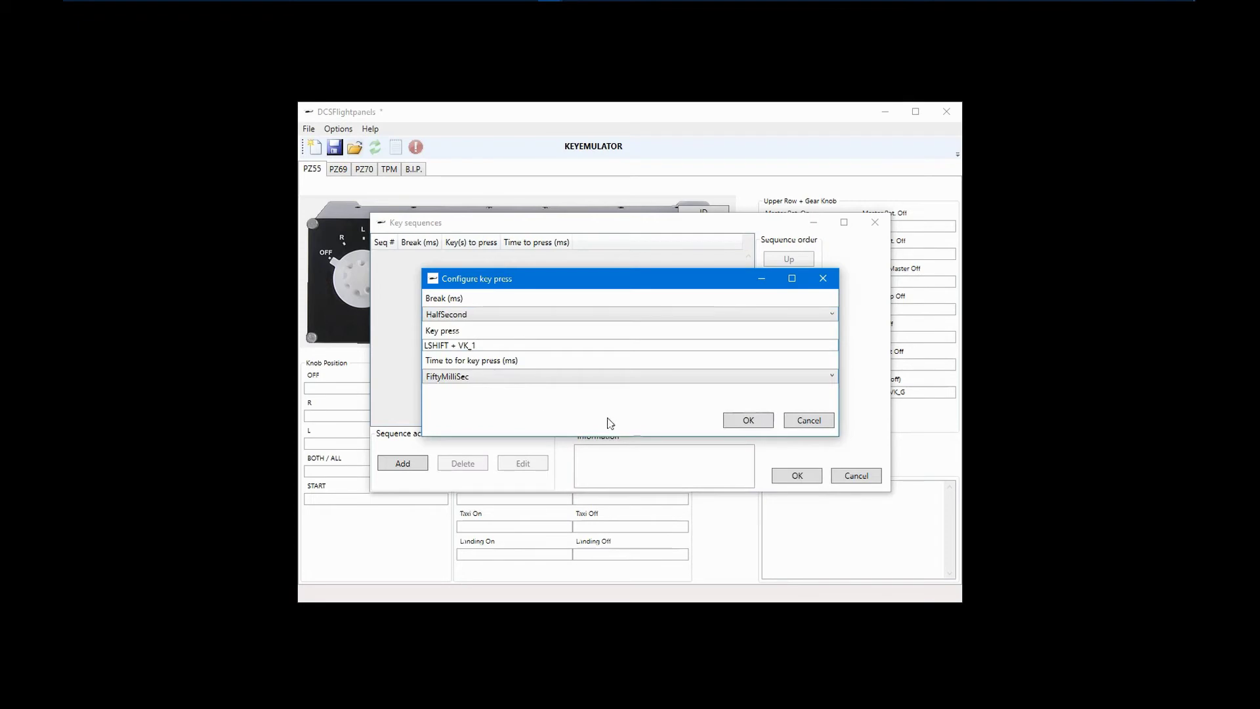
{"action": "left_click", "coordinate": [742, 423]}
Add left Shift + 2 with a HalfSecond break to the Fuel Pump On sequence.
{"action": "left_click", "coordinate": [399, 461]}
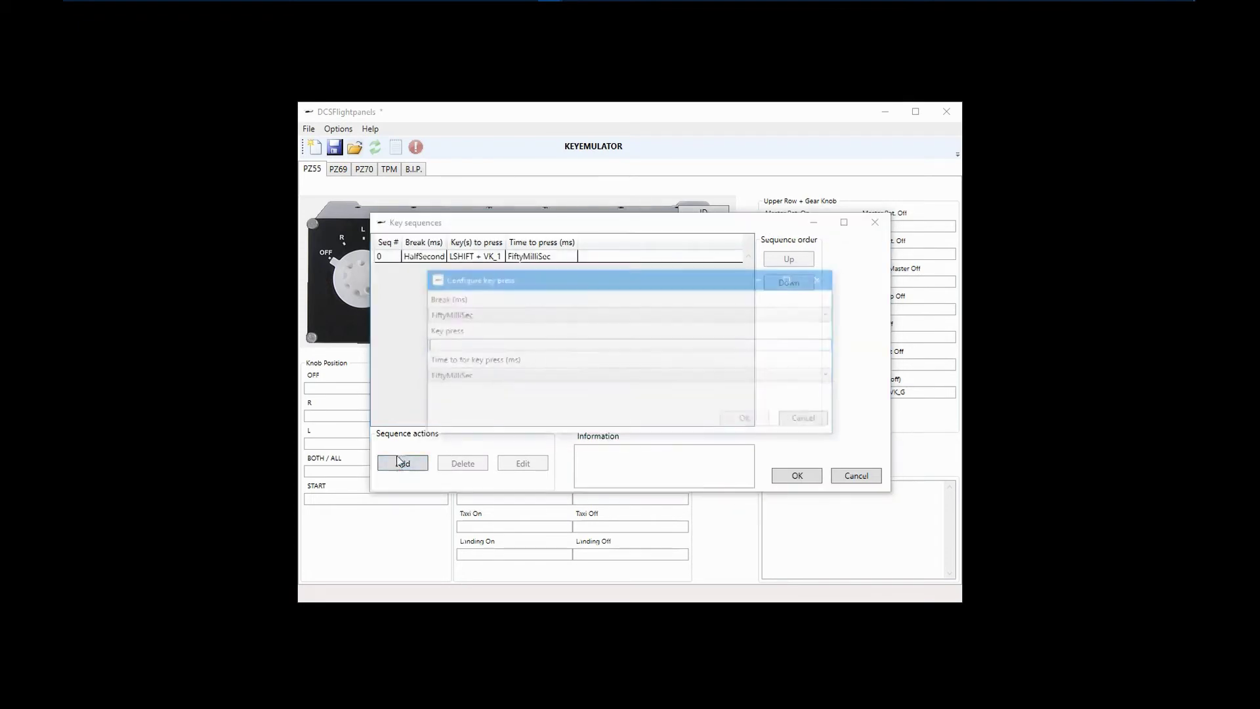
{"action": "key", "text": "shift+1"}
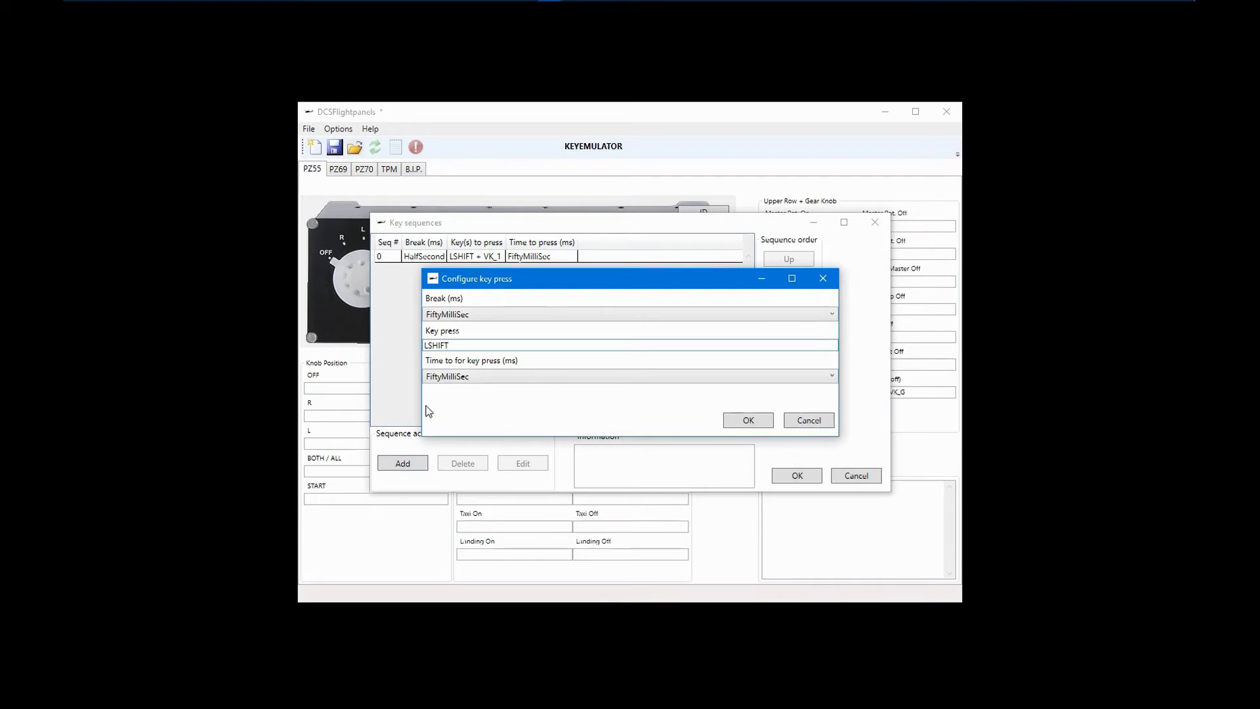
{"action": "left_click", "coordinate": [465, 315]}
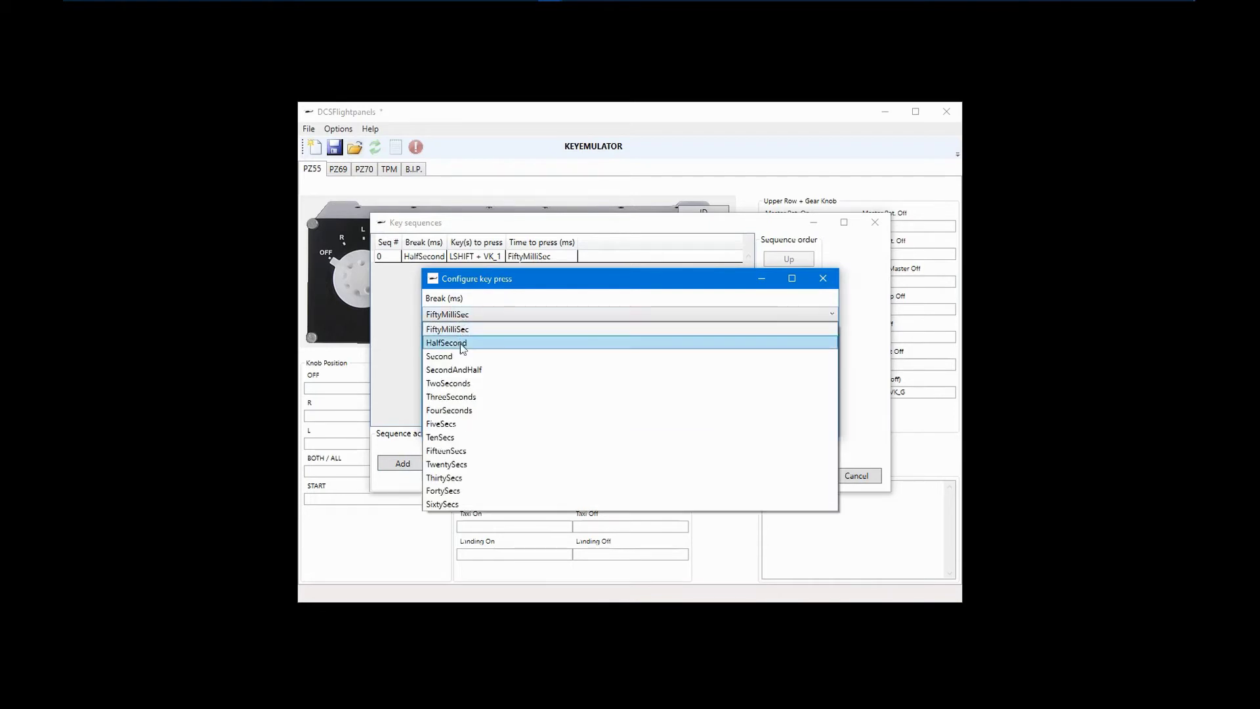
{"action": "left_click", "coordinate": [459, 342]}
{"action": "left_click", "coordinate": [727, 427]}
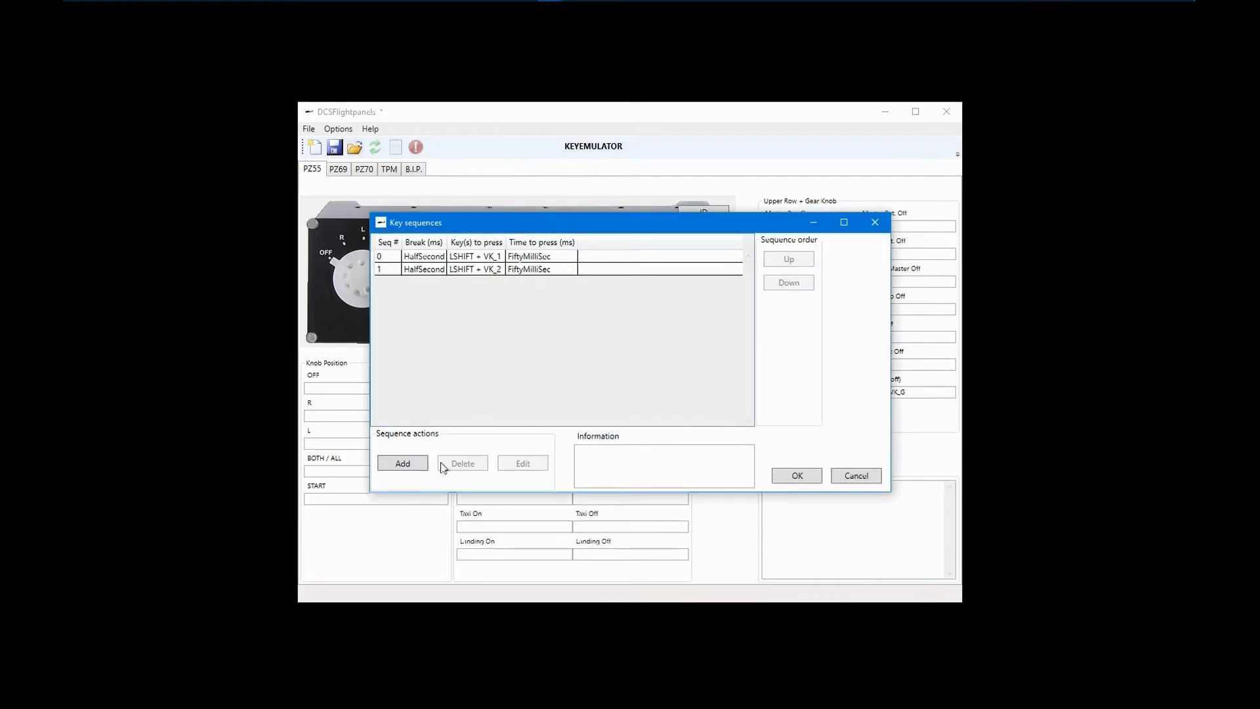
Add left Shift + 3 with a HalfSecond break to the Fuel Pump On sequence.
{"action": "left_click", "coordinate": [402, 464]}
{"action": "key", "text": "shift+3"}
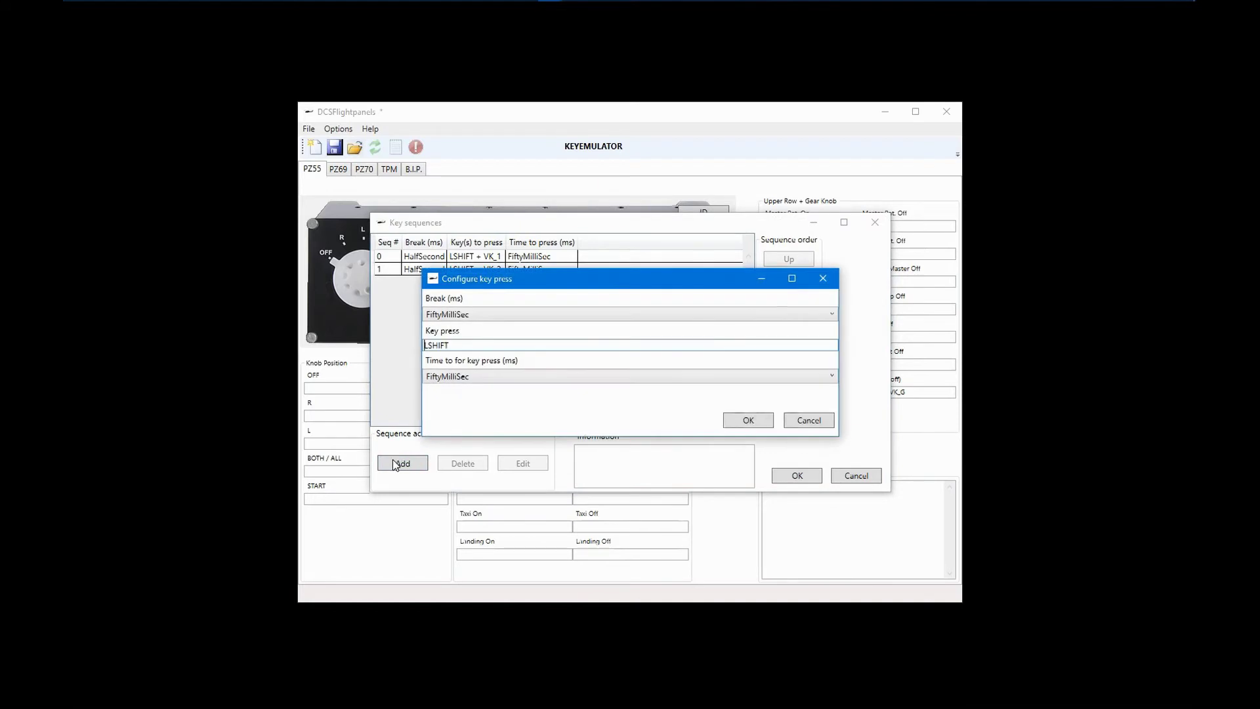
{"action": "left_click", "coordinate": [492, 317]}
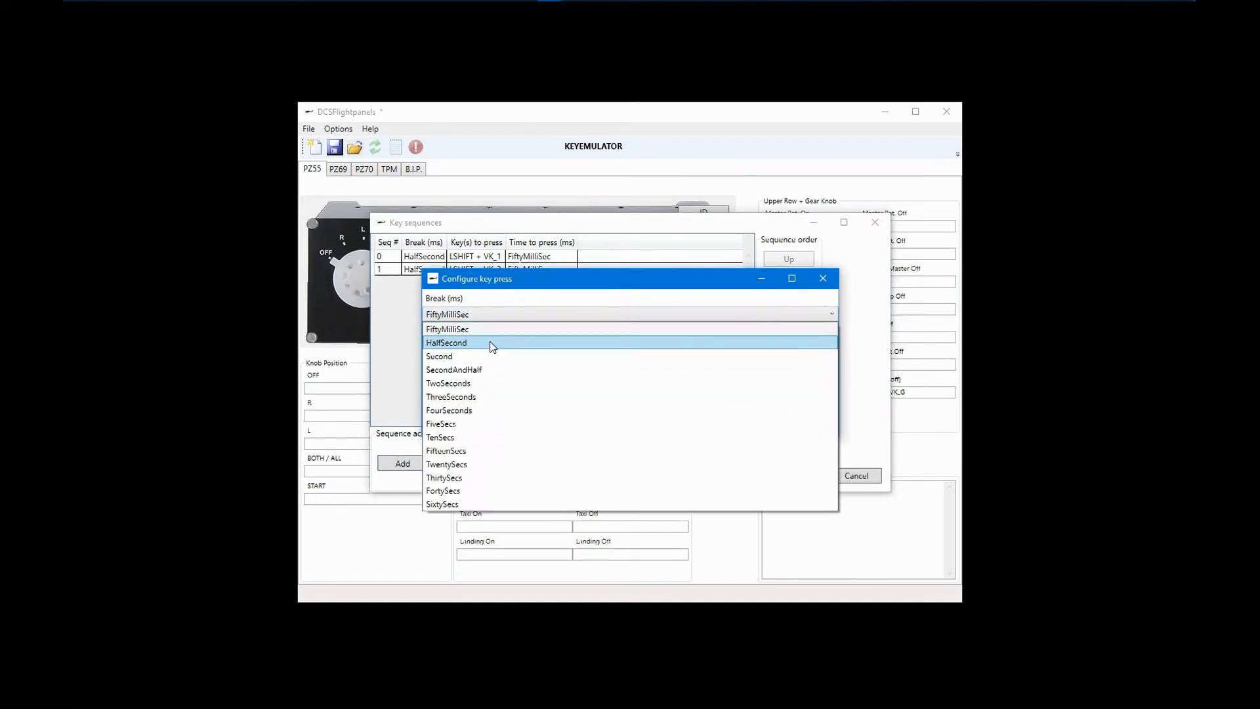
{"action": "left_click", "coordinate": [489, 342]}
{"action": "left_click", "coordinate": [737, 425]}
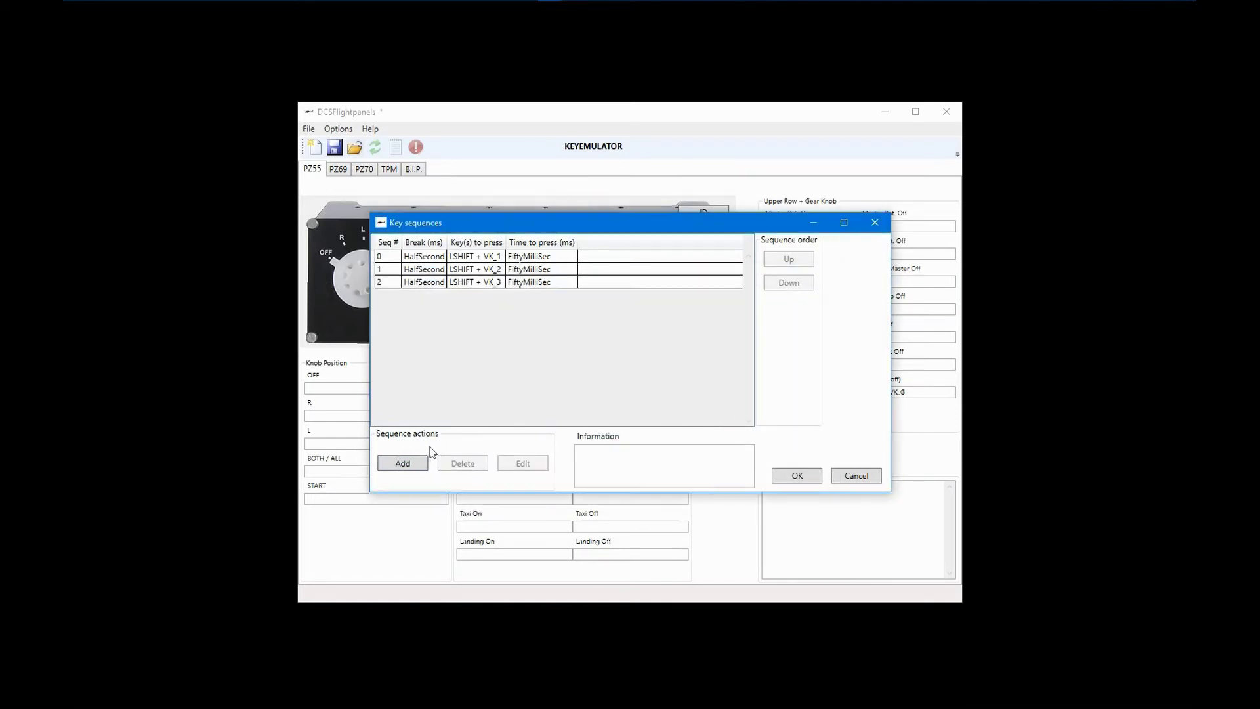
Add left Shift + 4 with a HalfSecond break to the Fuel Pump On sequence.
{"action": "left_click", "coordinate": [419, 466]}
{"action": "key", "text": "shift+4"}
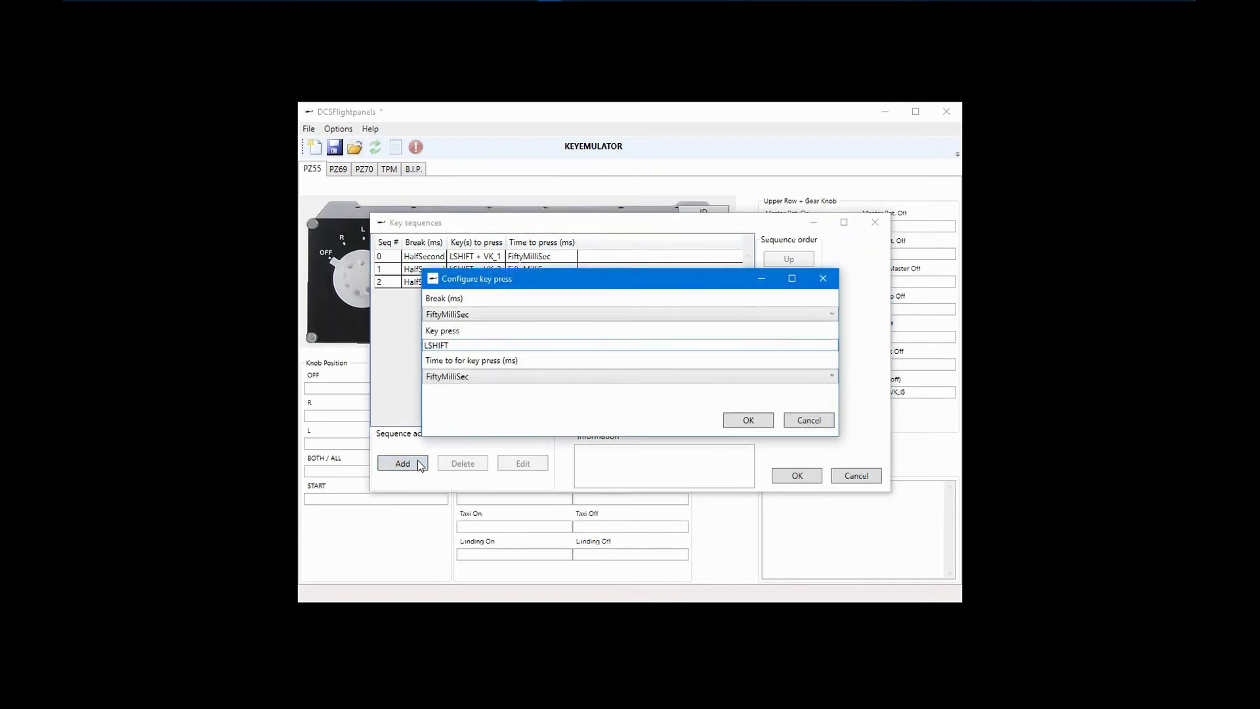
{"action": "left_click", "coordinate": [485, 314]}
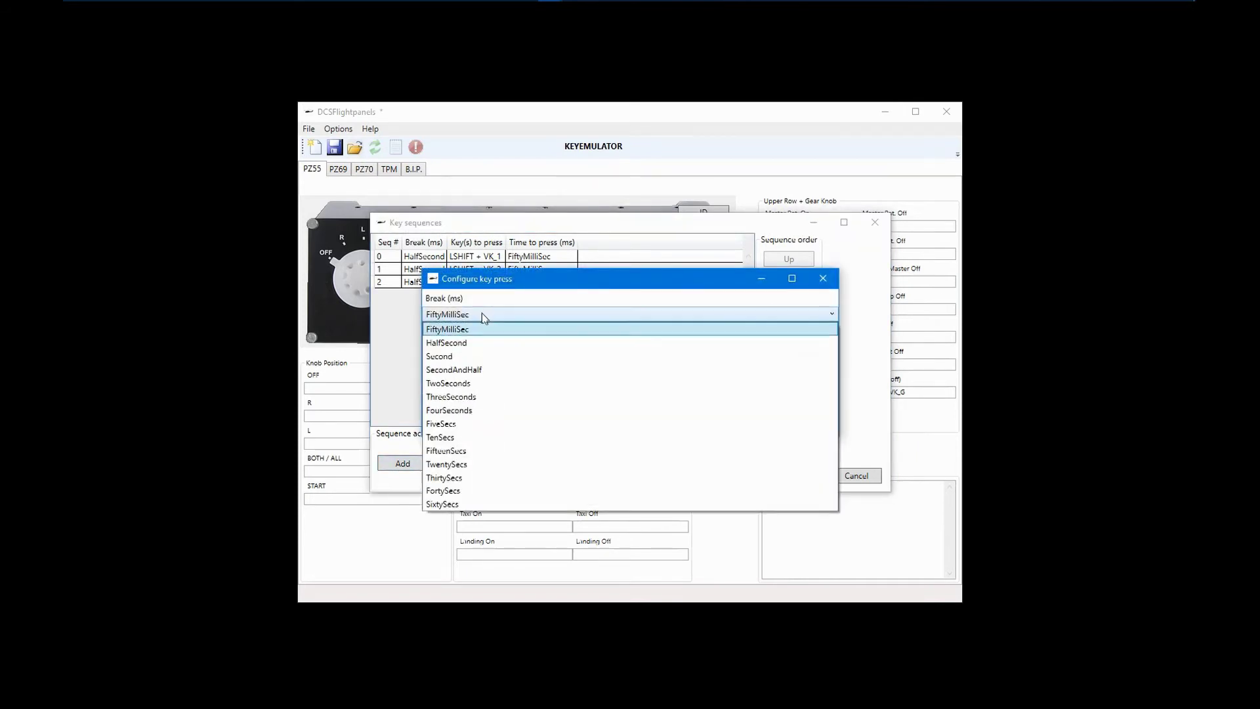
{"action": "left_click", "coordinate": [490, 343]}
{"action": "left_click", "coordinate": [748, 420]}
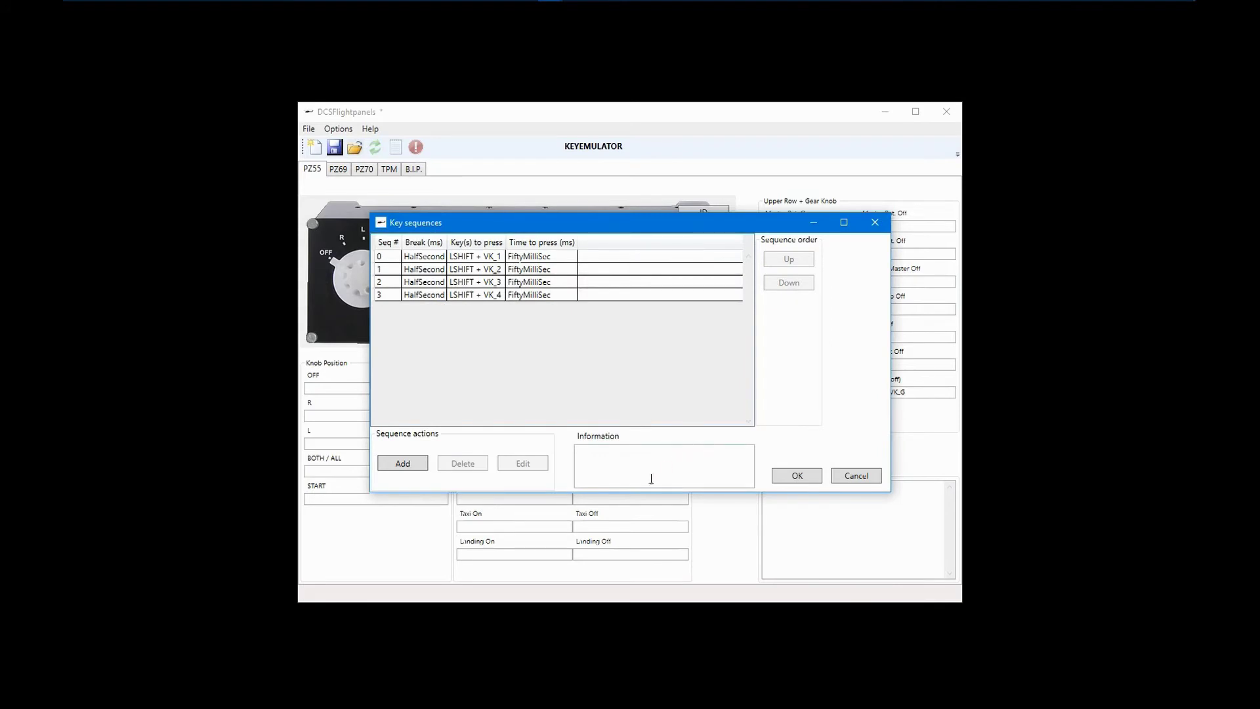
Describe the key sequence as "Boost Pumps On" and accept it for Fuel Pump On.
{"action": "left_click", "coordinate": [654, 473]}
{"action": "type", "text": "Boost PUm"}
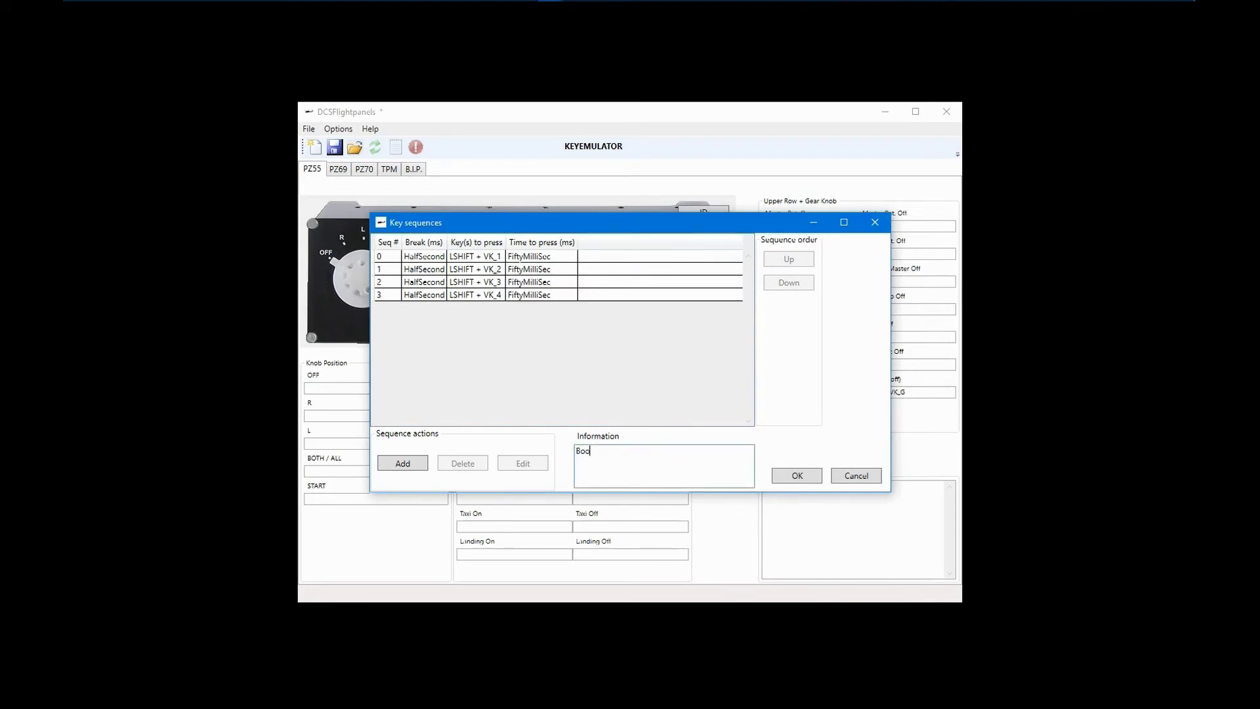
{"action": "key", "text": "BackSpace"}
{"action": "key", "text": "BackSpace"}
{"action": "type", "text": "umps On"}
{"action": "left_click", "coordinate": [813, 478]}
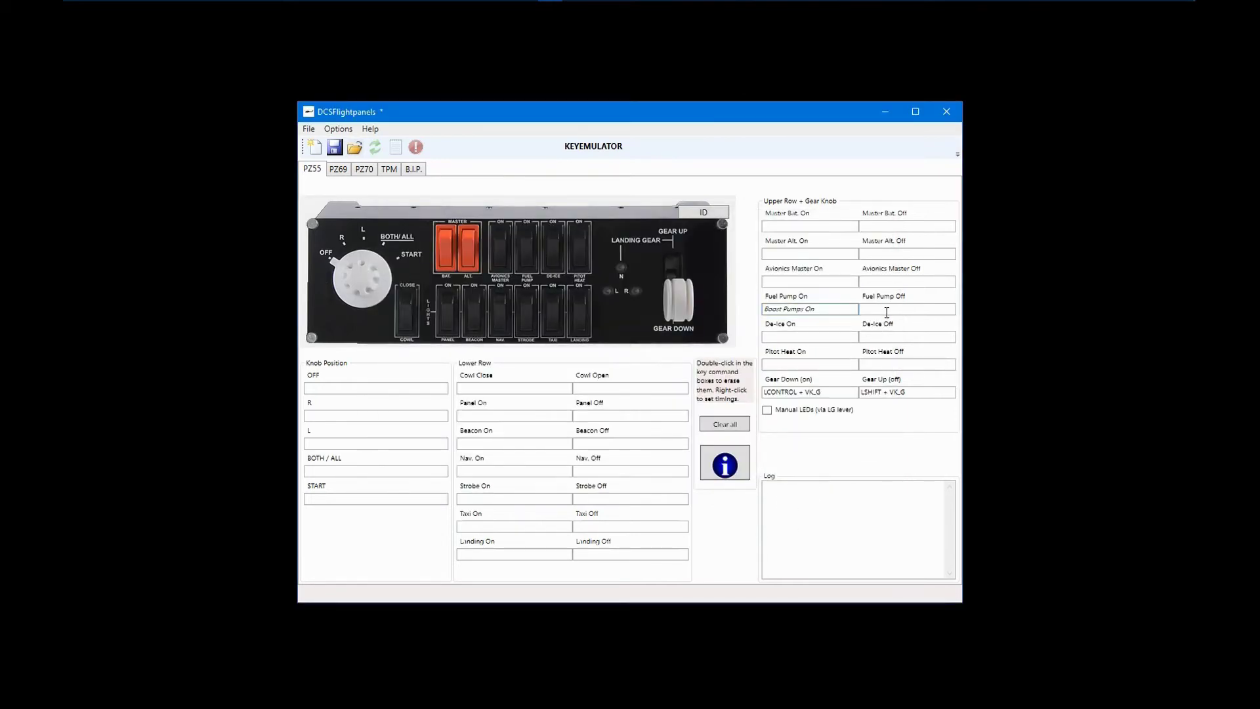
Test the Fuel Pump On sequence in the PZ55 log and clear the log.
{"action": "left_click", "coordinate": [835, 308]}
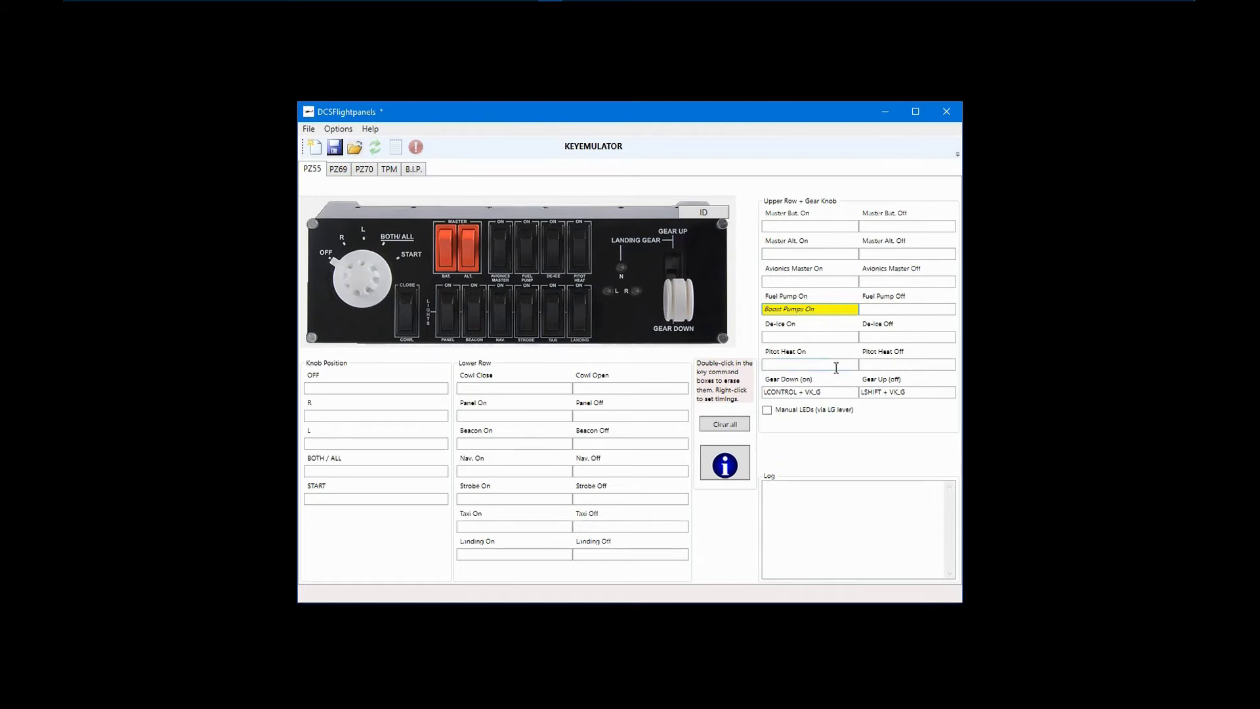
{"action": "left_click", "coordinate": [885, 309]}
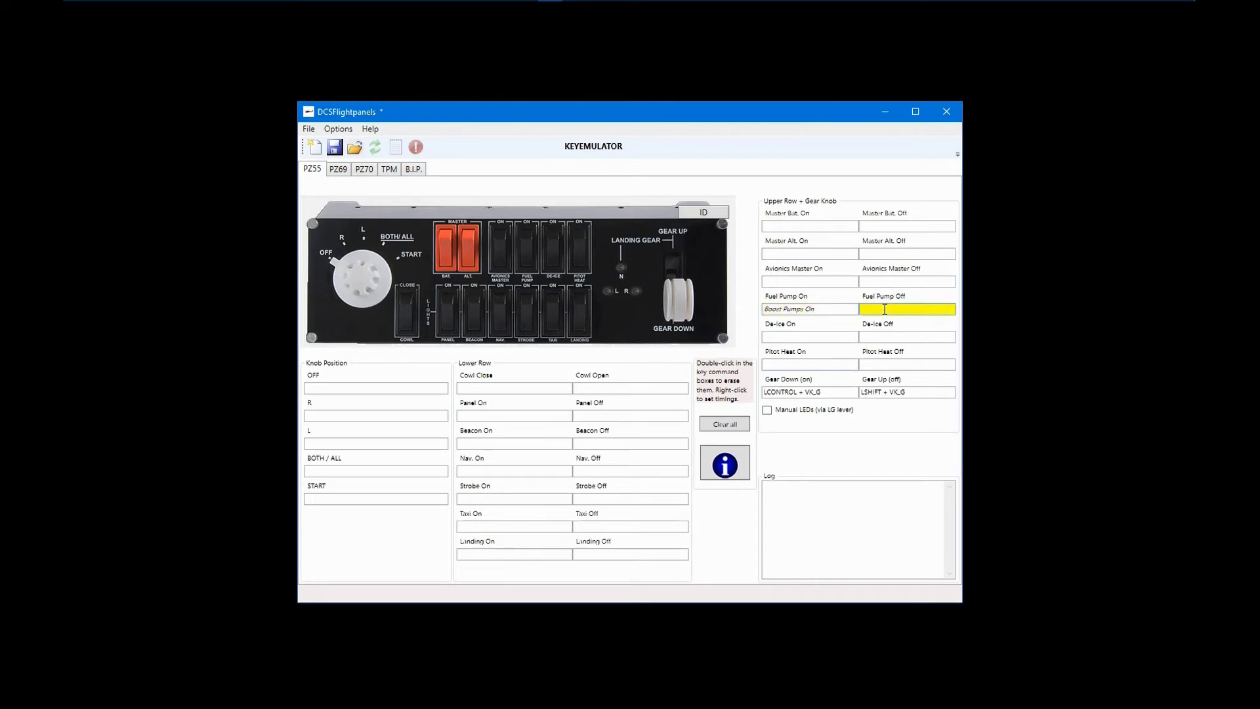
{"action": "left_click", "coordinate": [805, 528]}
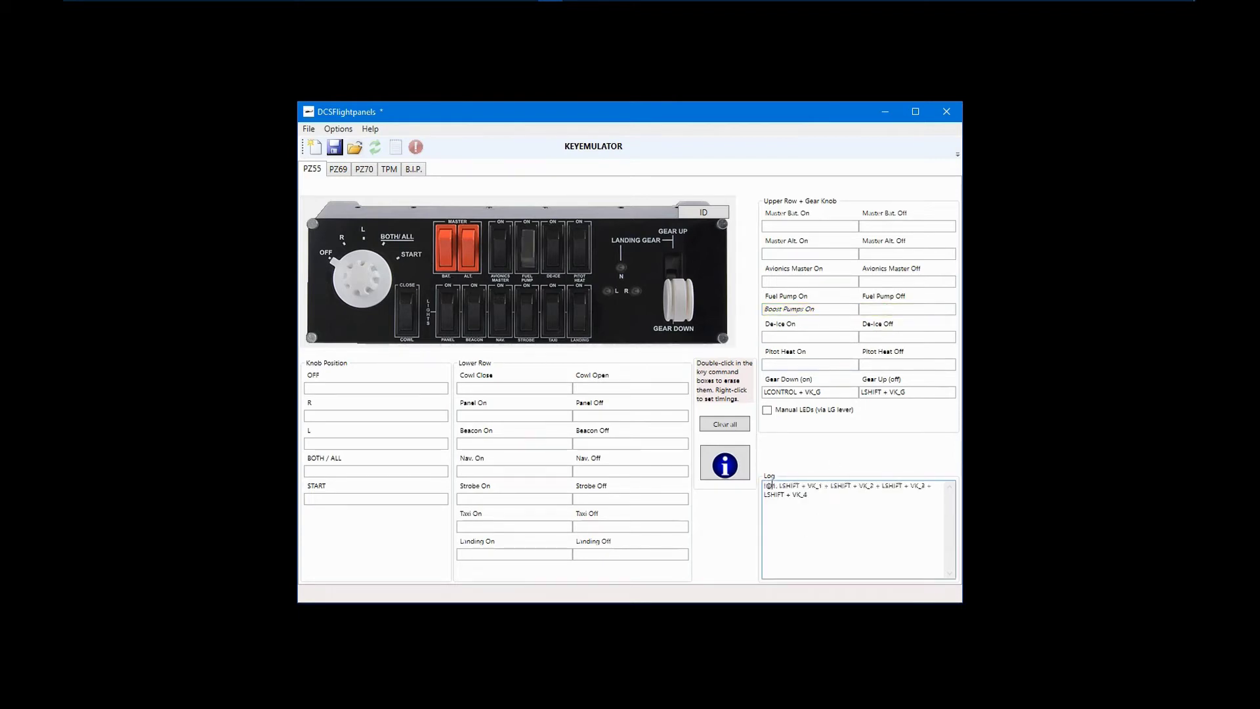
{"action": "type", "text": "#$"}
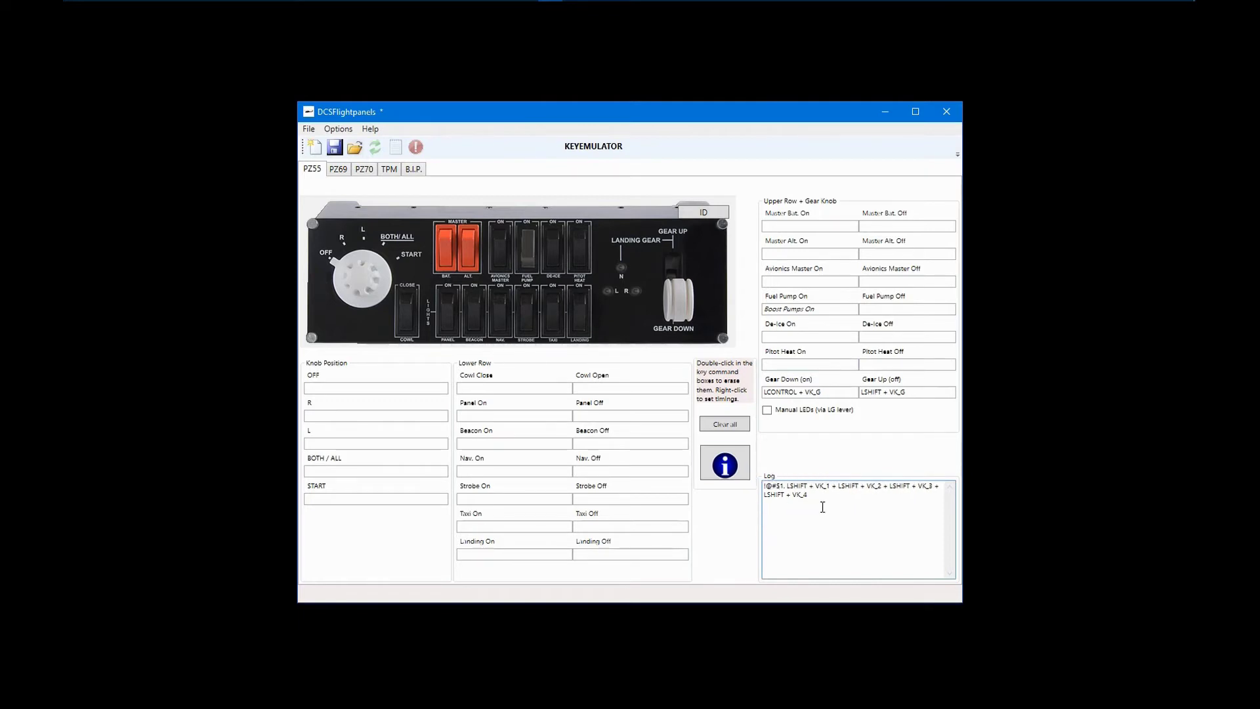
{"action": "key", "text": "ctrl+a"}
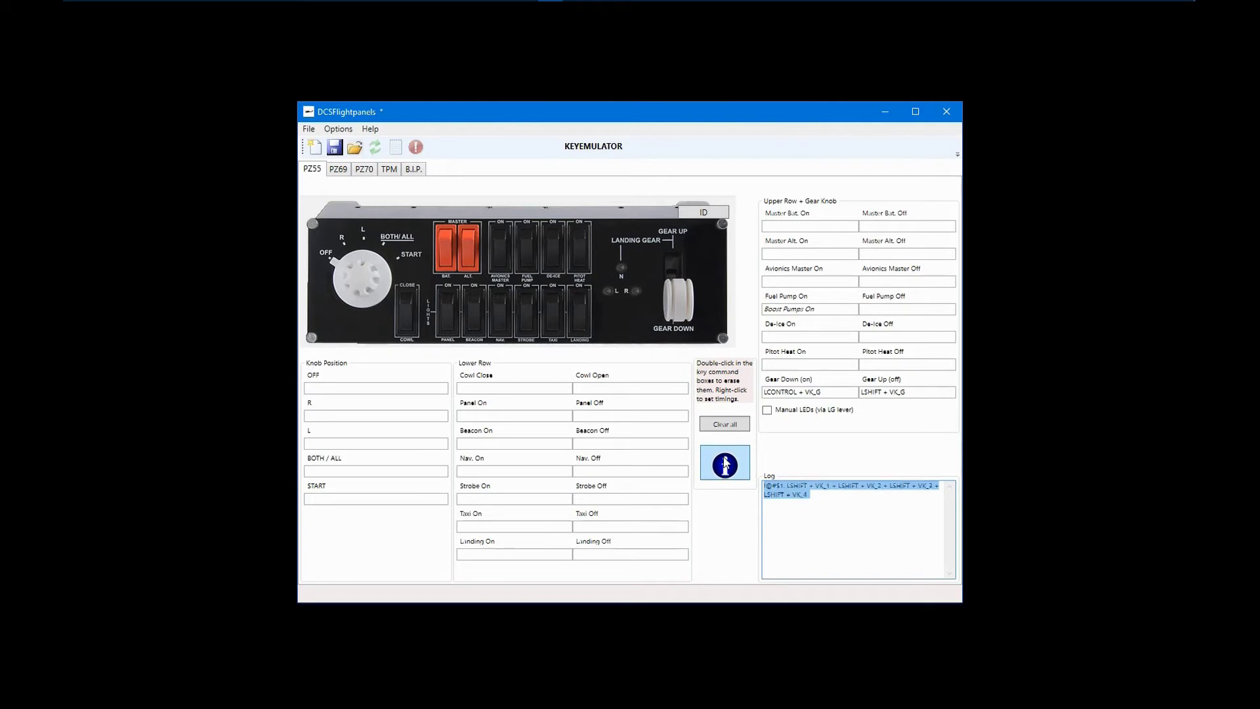
{"action": "key", "text": "Delete"}
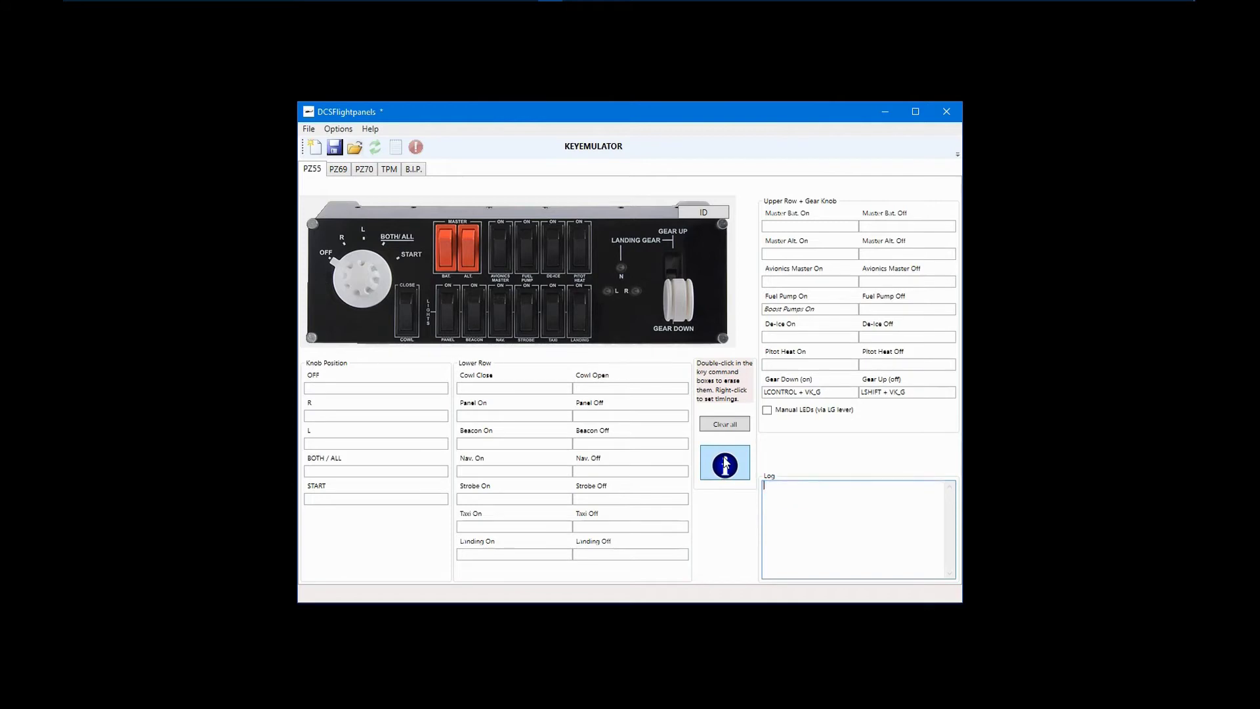
Try moving left Shift + 3 one place down in the Fuel Pump On sequence, open the first entry for editing, and discard the changes.
{"action": "right_click", "coordinate": [826, 309]}
{"action": "left_click", "coordinate": [864, 317]}
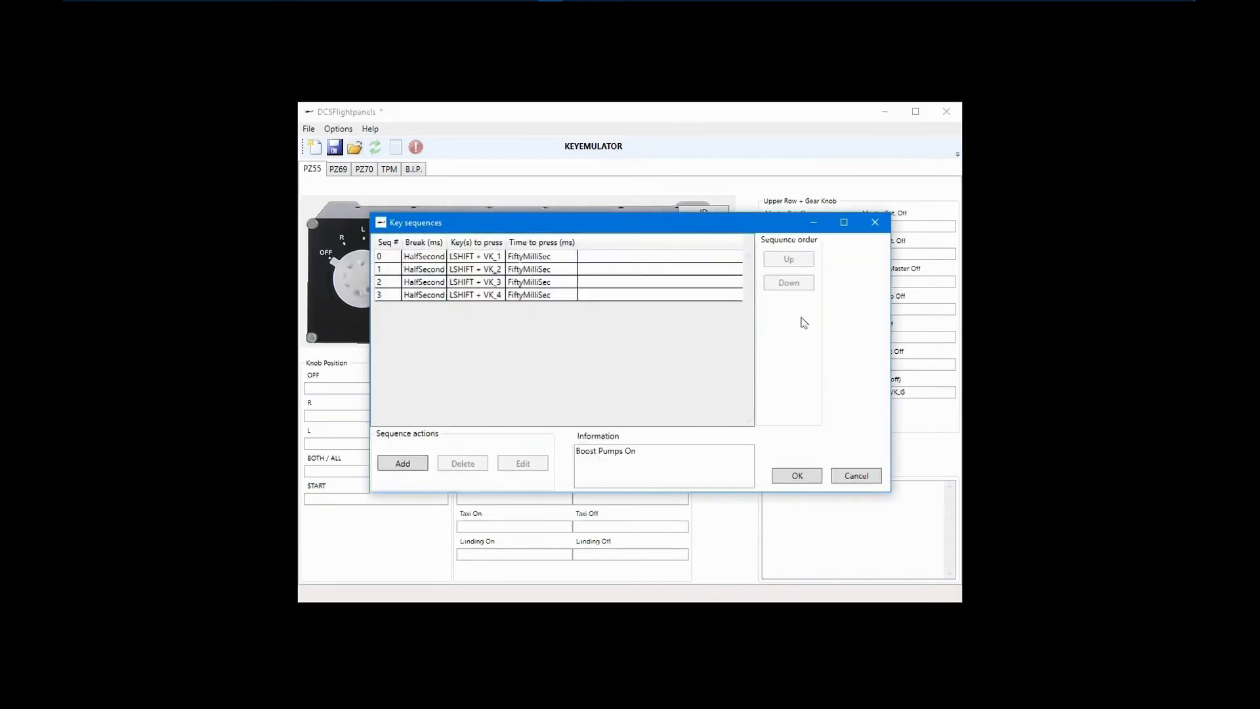
{"action": "left_click", "coordinate": [484, 284]}
{"action": "left_click", "coordinate": [789, 283]}
{"action": "left_click", "coordinate": [492, 257]}
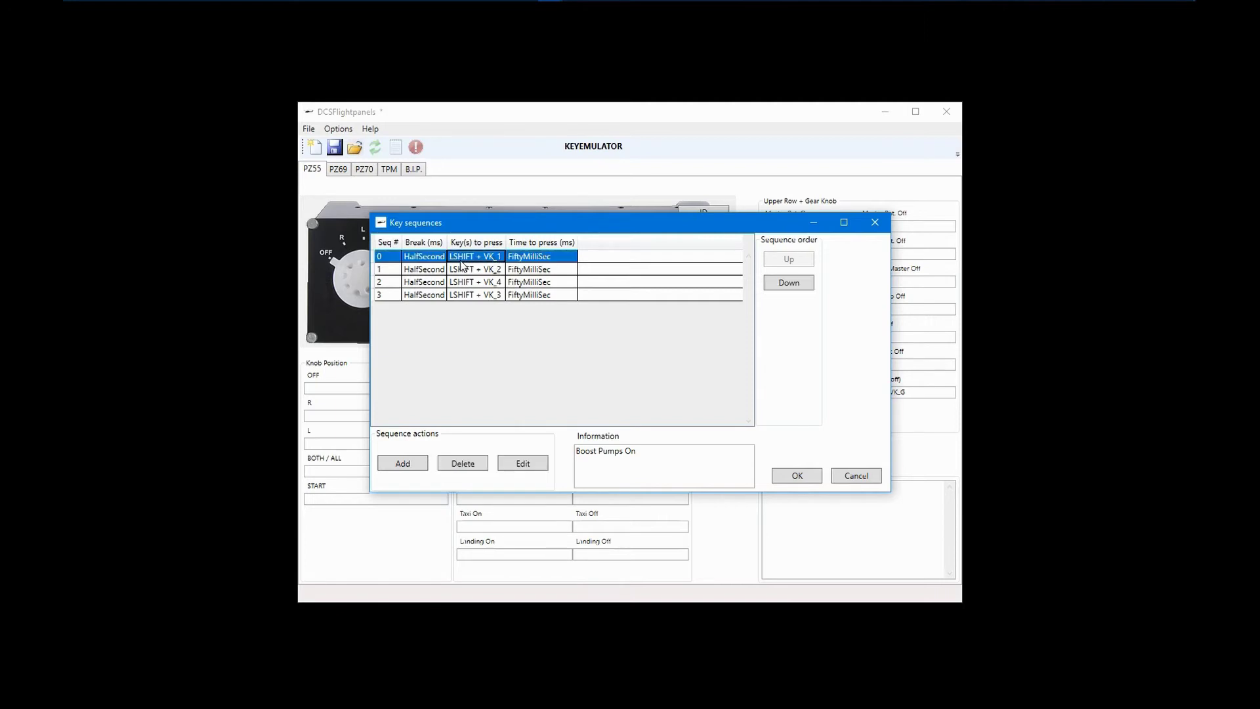
{"action": "left_click", "coordinate": [524, 468]}
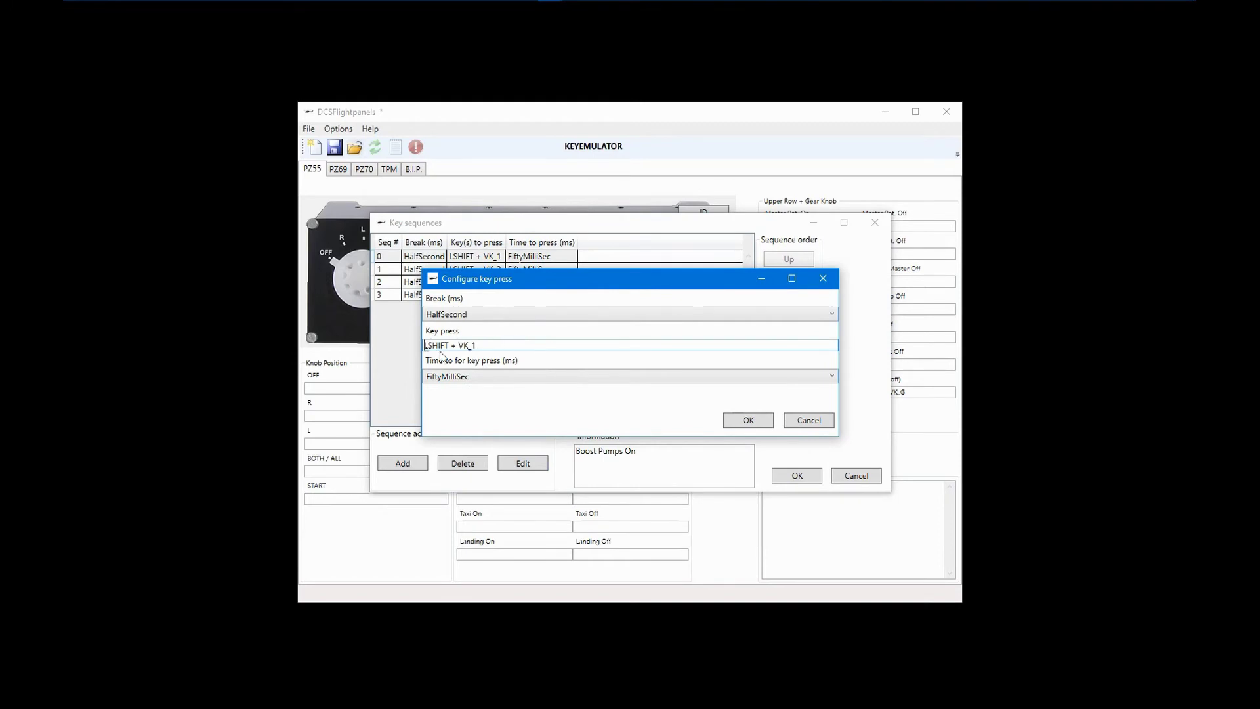
{"action": "left_click", "coordinate": [796, 421]}
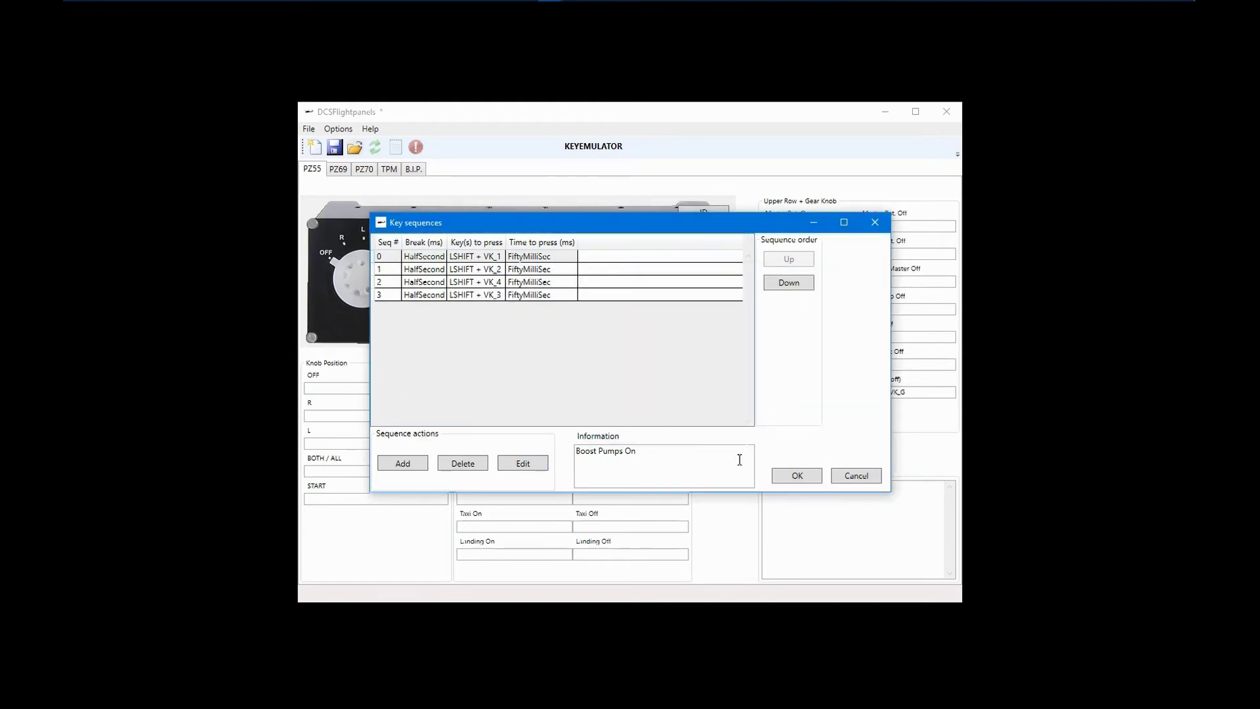
{"action": "left_click", "coordinate": [851, 480]}
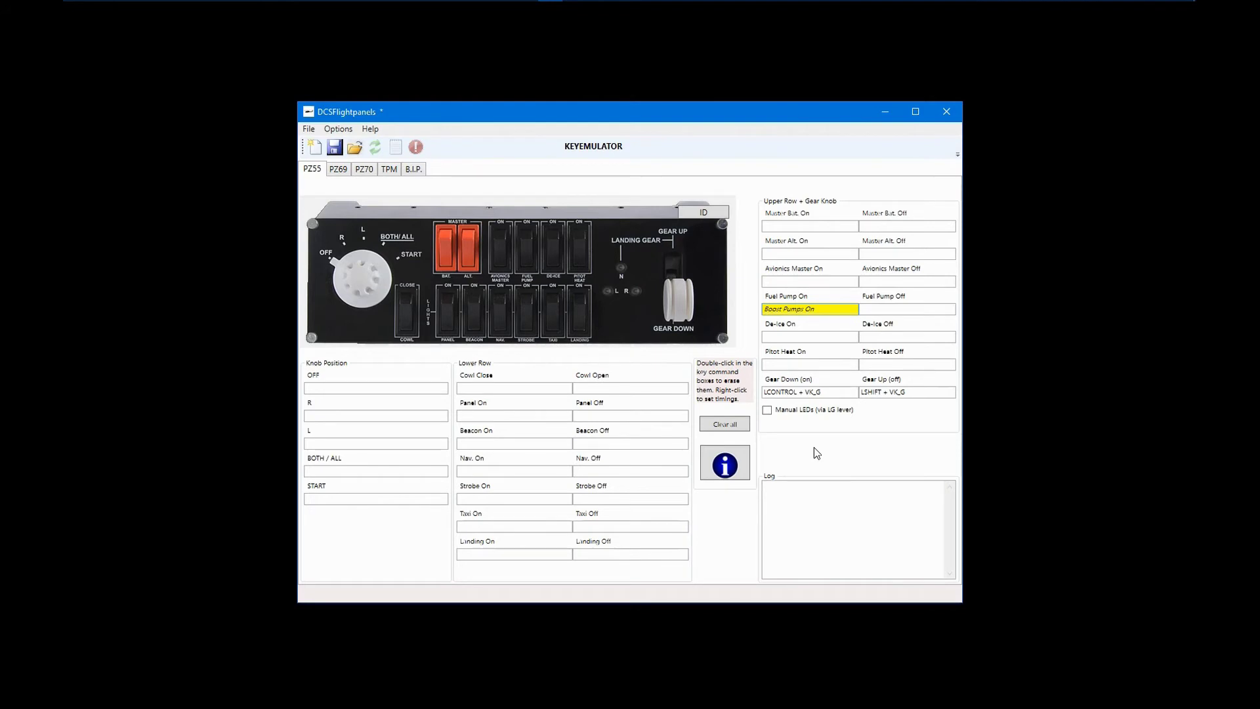
{"action": "left_click", "coordinate": [414, 170]}
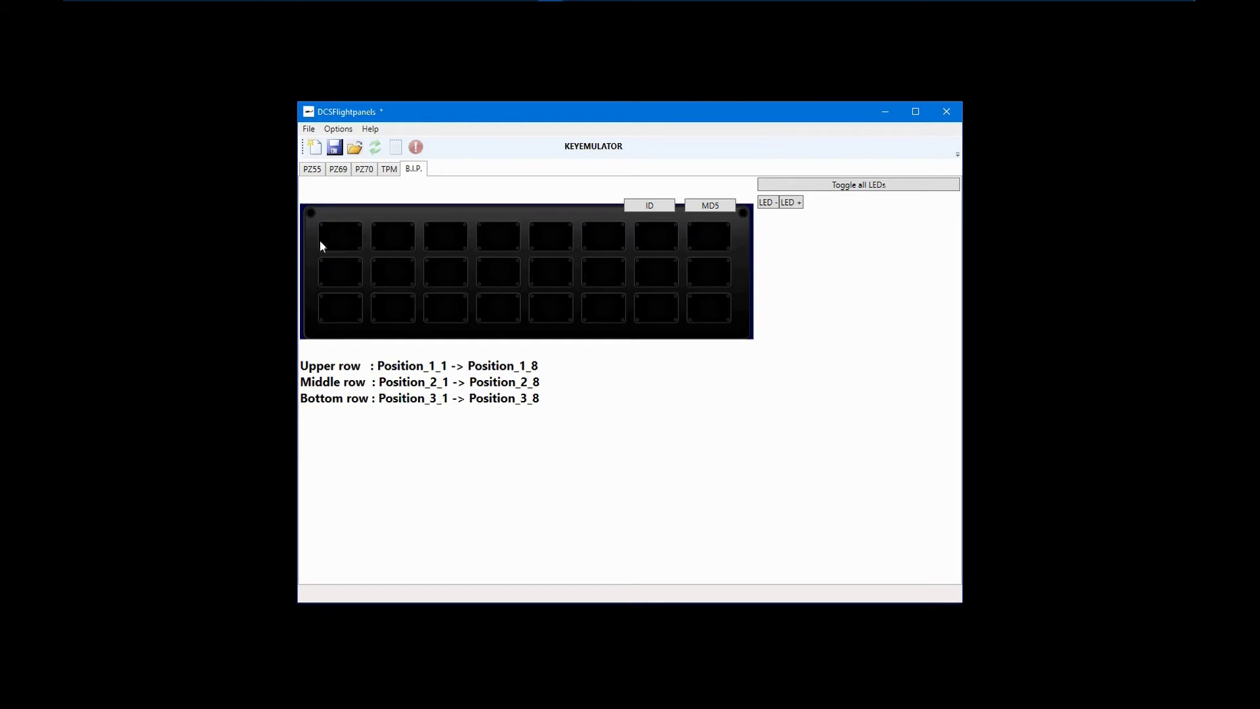
{"action": "left_click", "coordinate": [313, 171]}
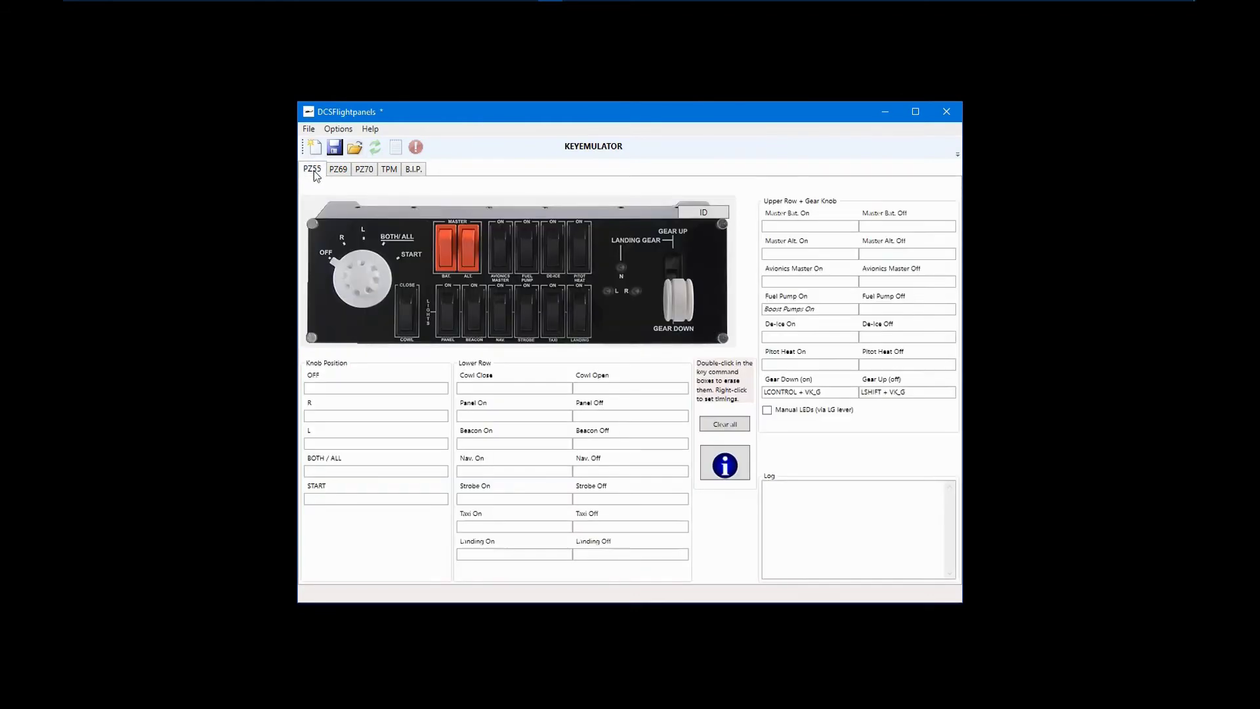
Bind Master Bat. On to B and Master Bat. Off to left Shift + B on the PZ55.
{"action": "left_click", "coordinate": [781, 228]}
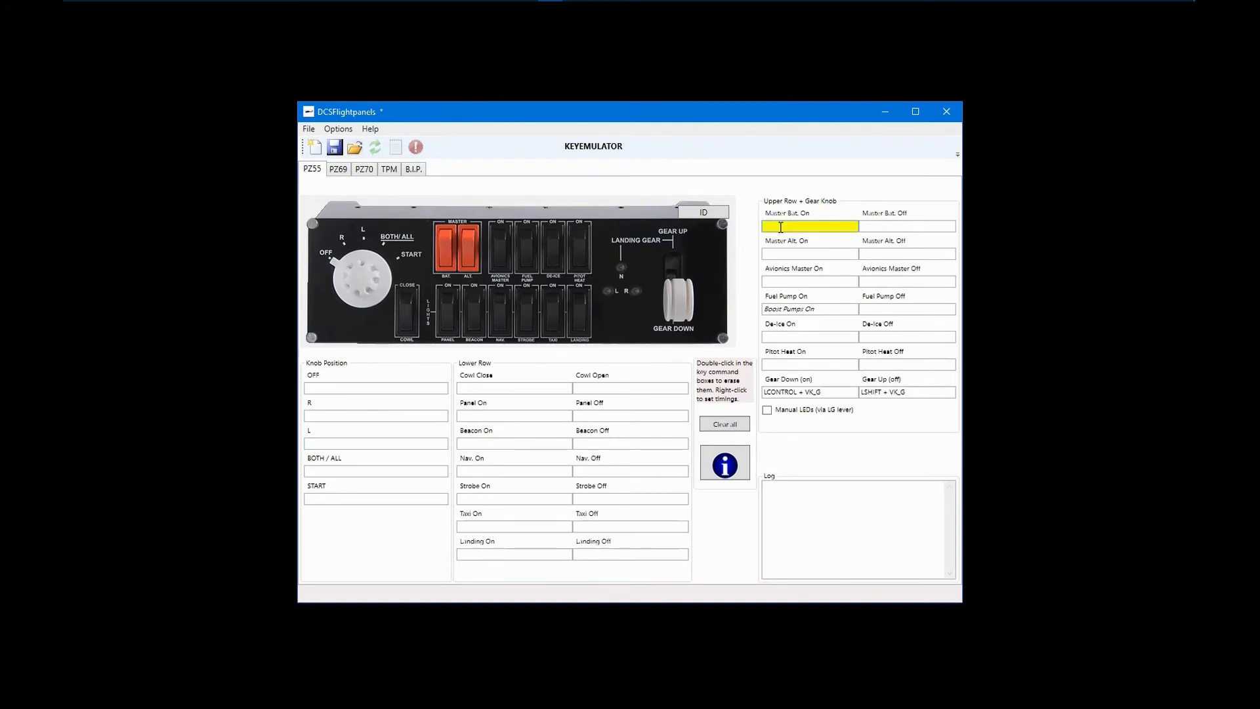
{"action": "key", "text": "b"}
{"action": "left_click", "coordinate": [865, 227]}
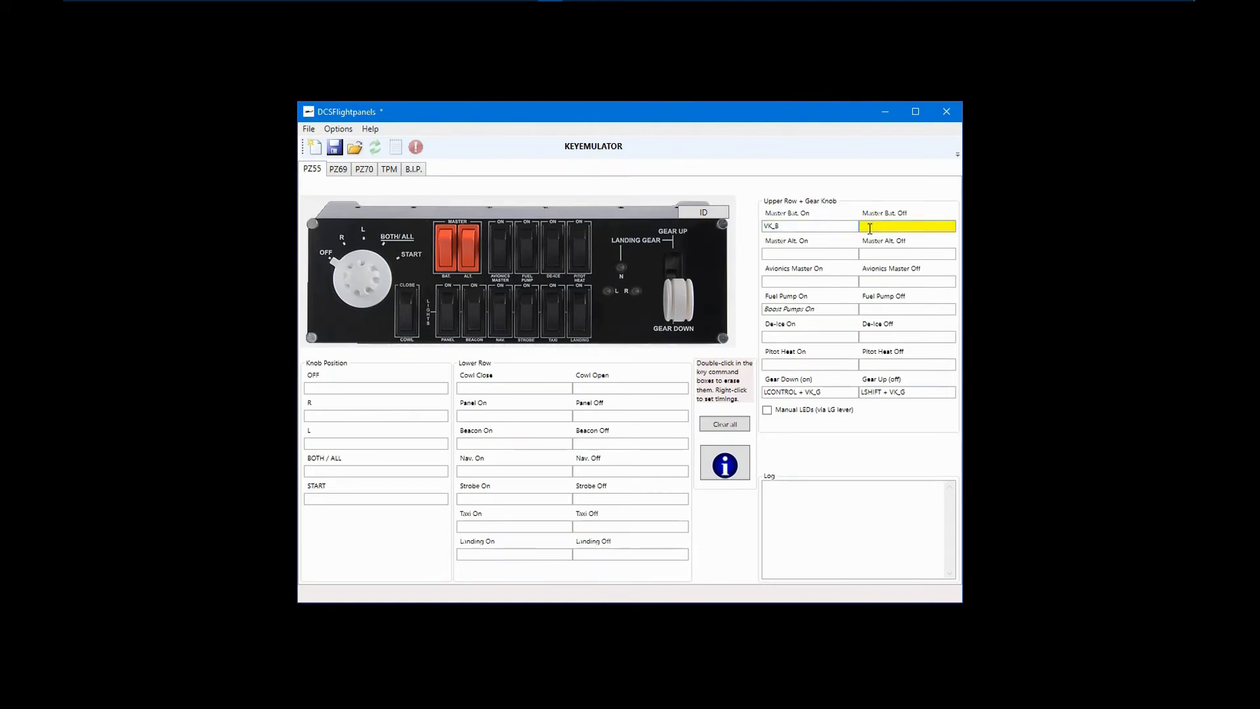
{"action": "key", "text": "shift+b"}
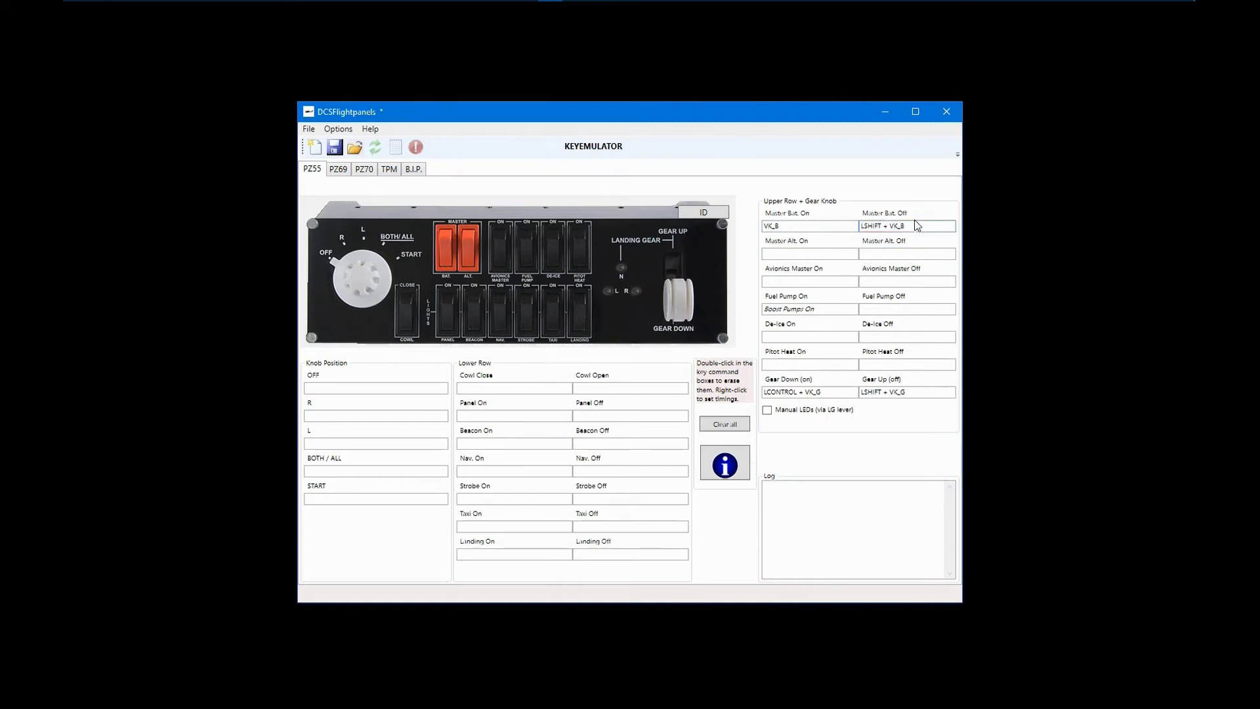
Assign a B.I.P. light to Master Bat. On, using Position_1_1, color GREEN and delay Zeroms.
{"action": "right_click", "coordinate": [791, 228]}
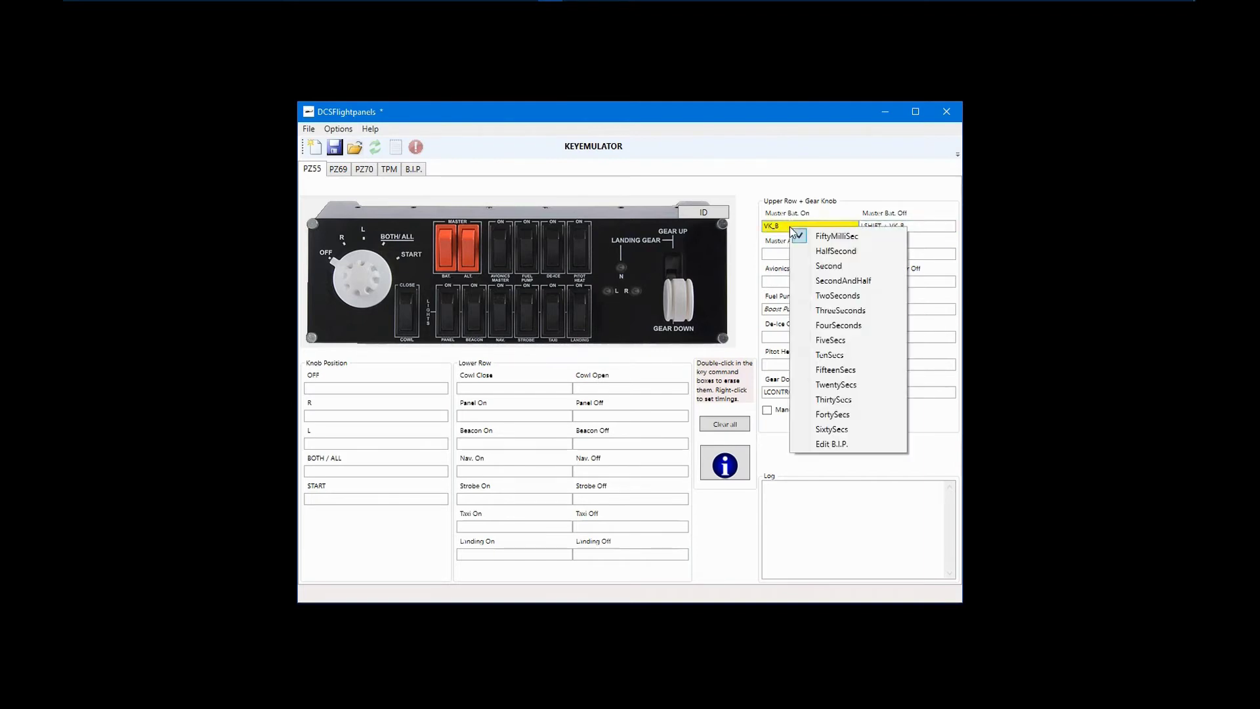
{"action": "left_click", "coordinate": [830, 444]}
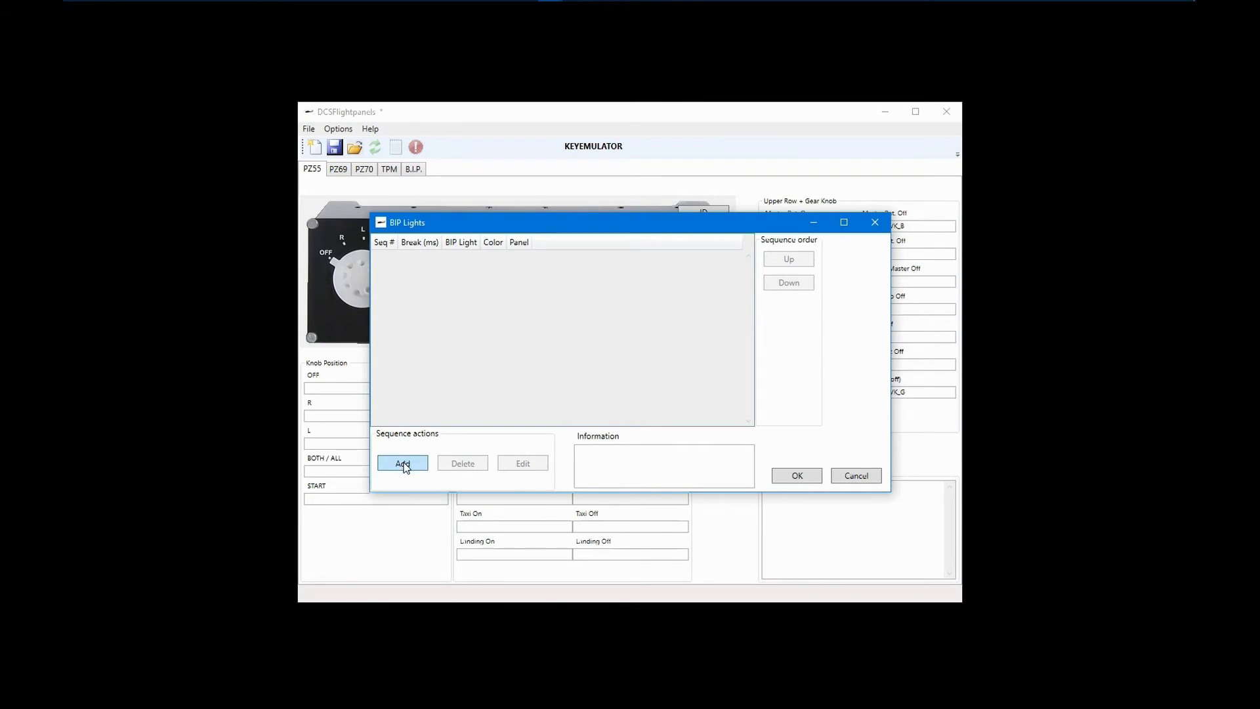
{"action": "left_click", "coordinate": [403, 464]}
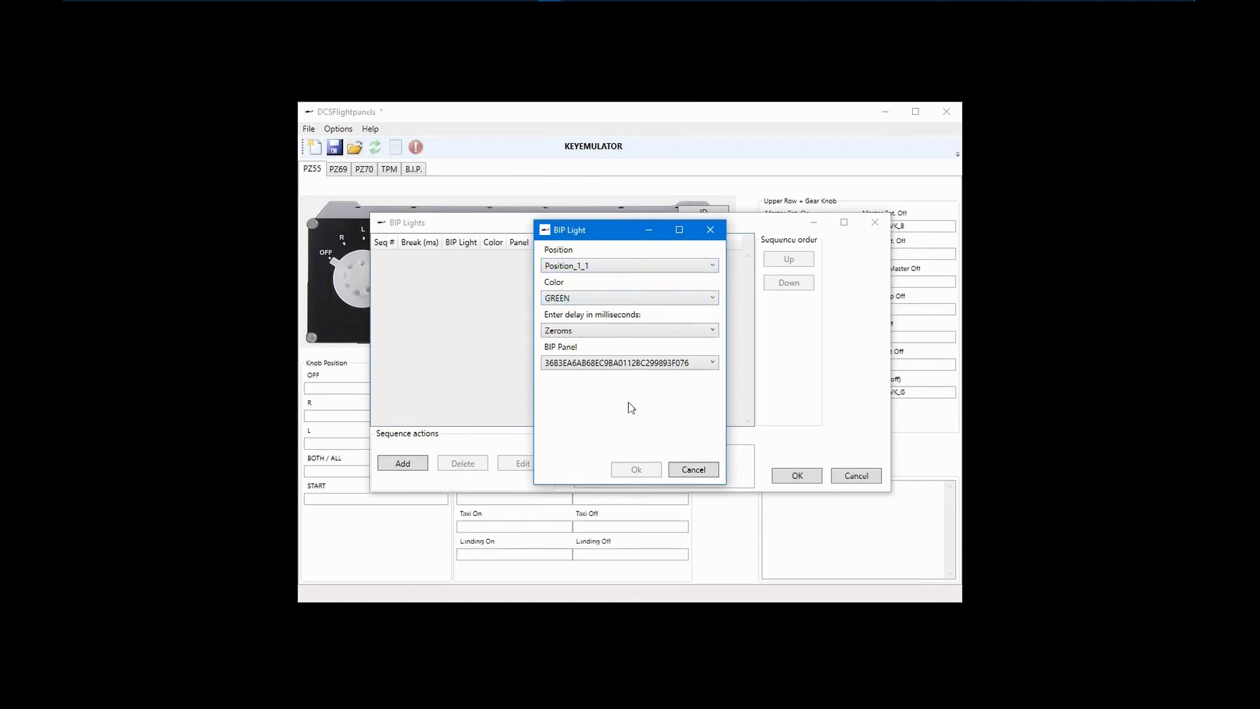
{"action": "left_click", "coordinate": [713, 265]}
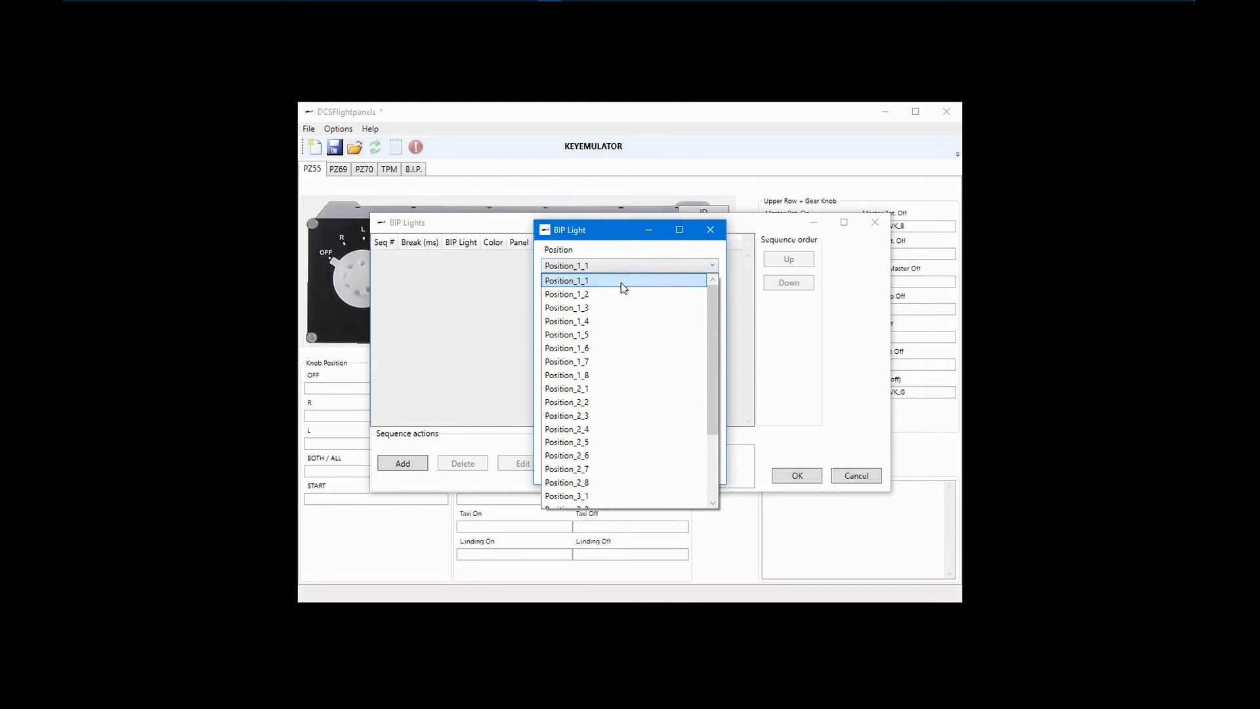
{"action": "left_click", "coordinate": [611, 295]}
{"action": "left_click", "coordinate": [714, 266]}
{"action": "left_click_drag", "start_coordinate": [714, 300], "coordinate": [715, 291]}
{"action": "left_click", "coordinate": [604, 281]}
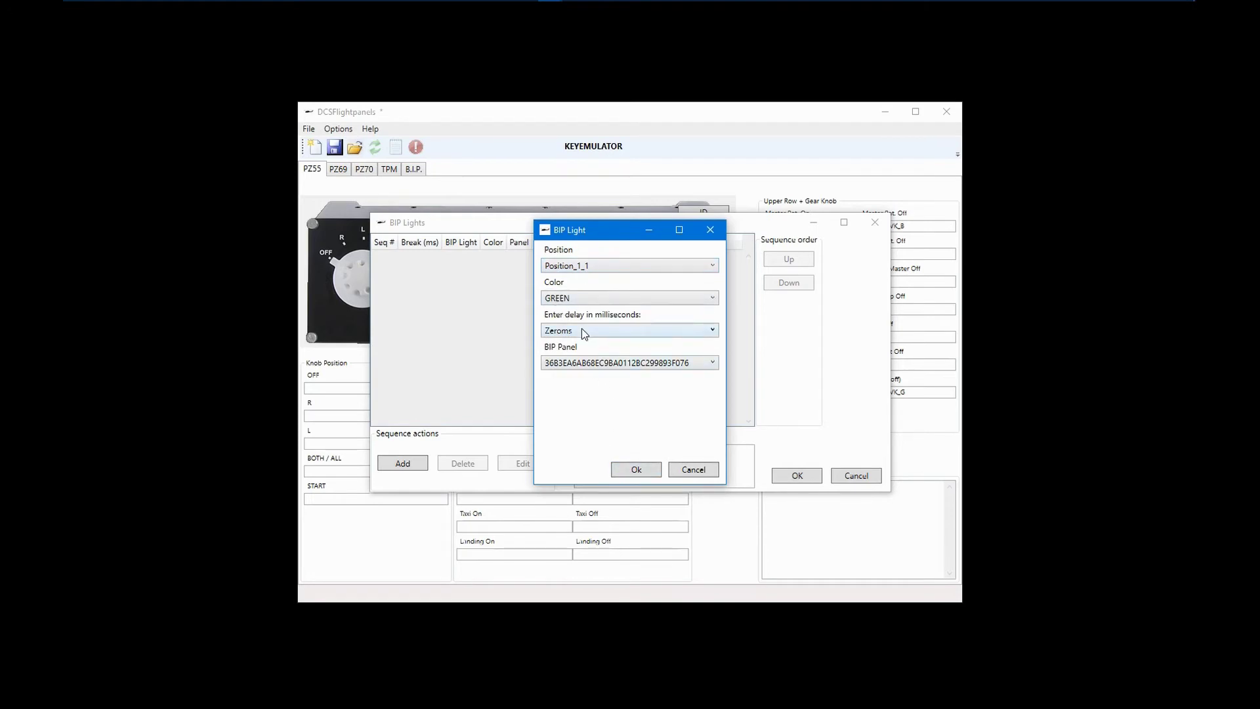
{"action": "left_click", "coordinate": [675, 362]}
{"action": "left_click", "coordinate": [675, 361]}
{"action": "left_click", "coordinate": [637, 470]}
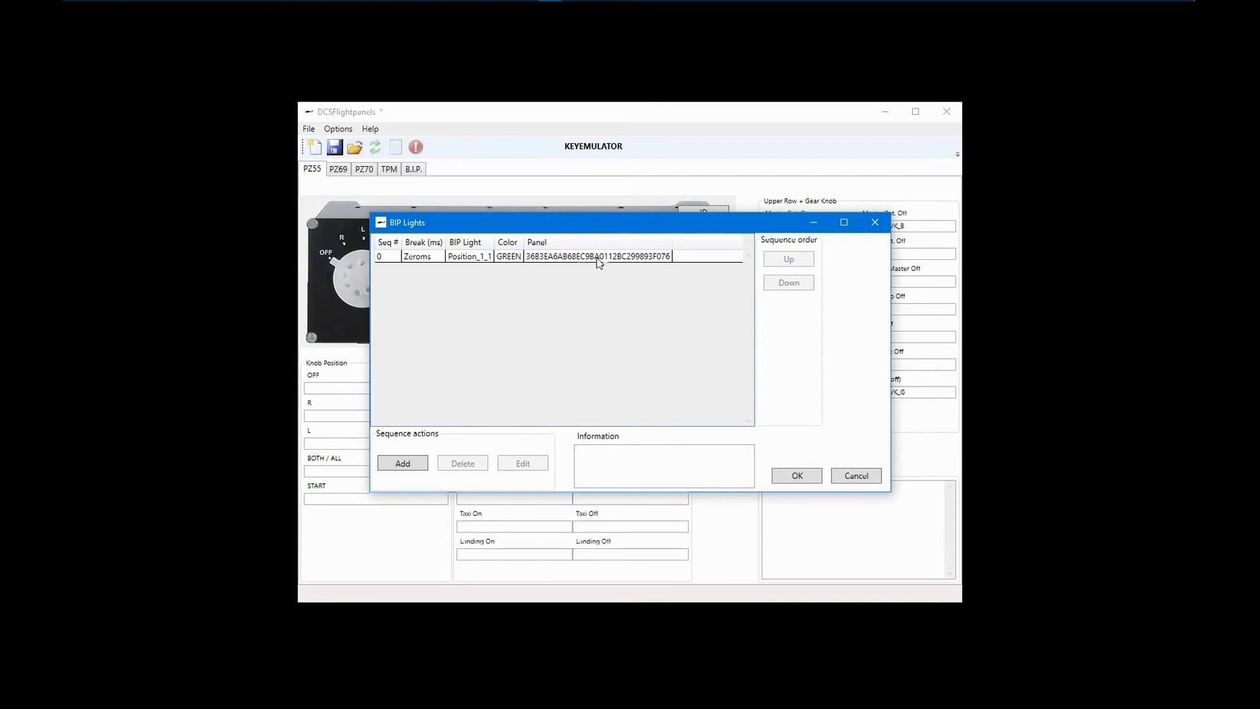
{"action": "left_click", "coordinate": [797, 476]}
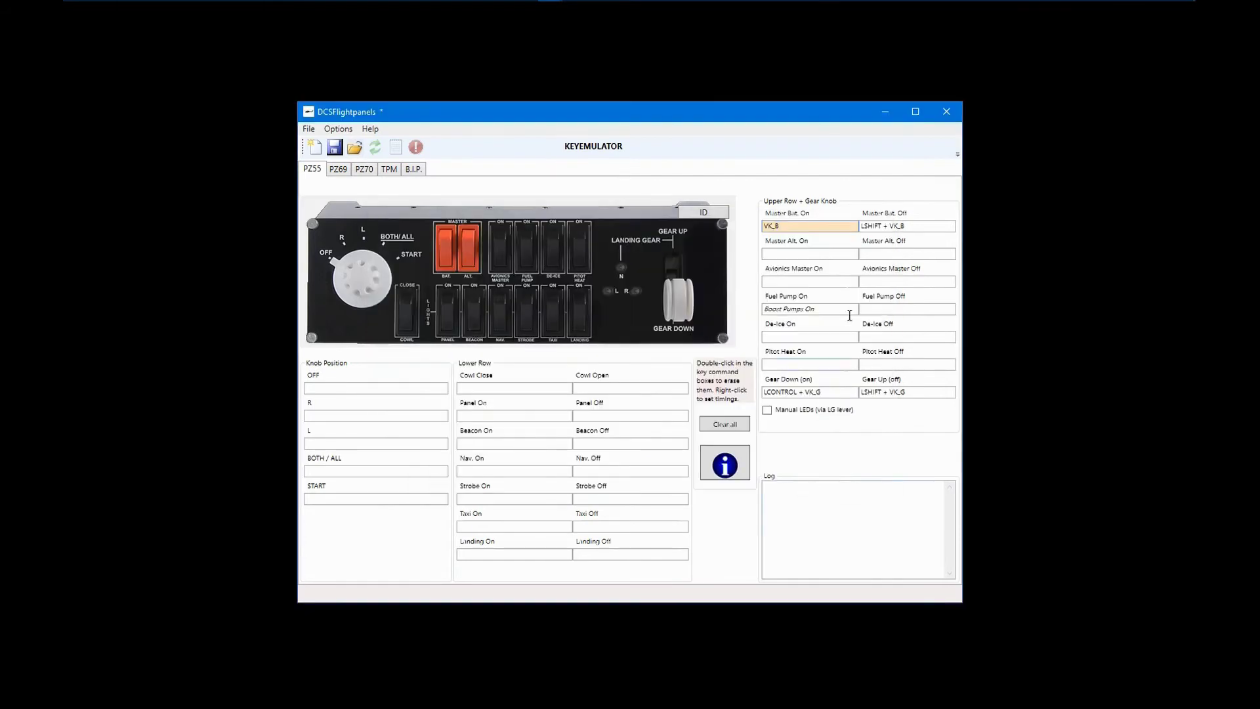
Assign a B.I.P. light to Master Bat. Off, using Position_1_1, color DARK and delay Zeroms.
{"action": "right_click", "coordinate": [939, 225]}
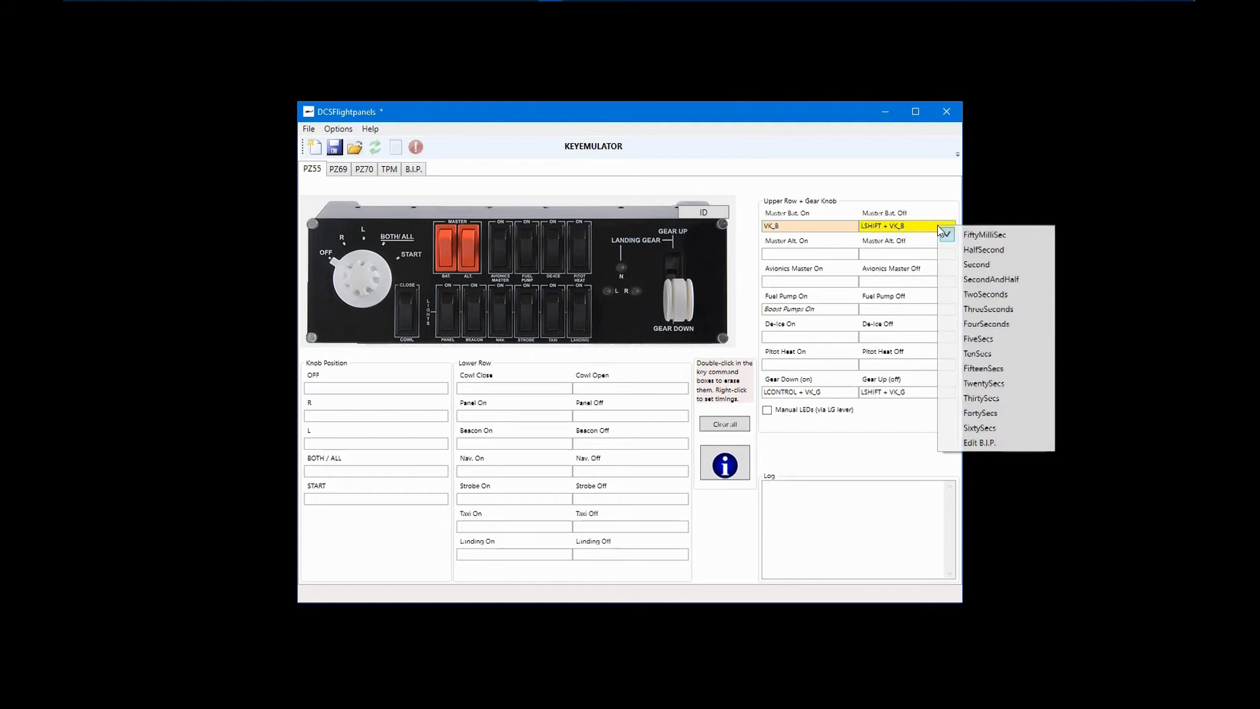
{"action": "left_click", "coordinate": [983, 444]}
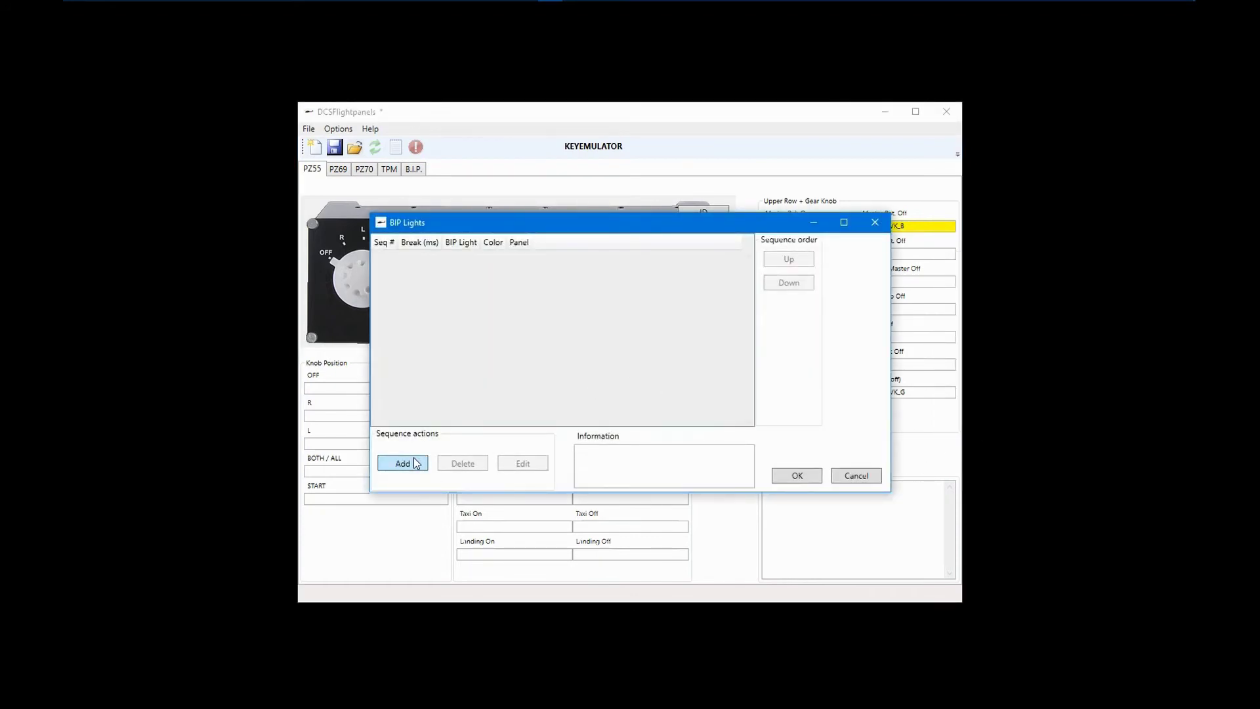
{"action": "left_click", "coordinate": [412, 465]}
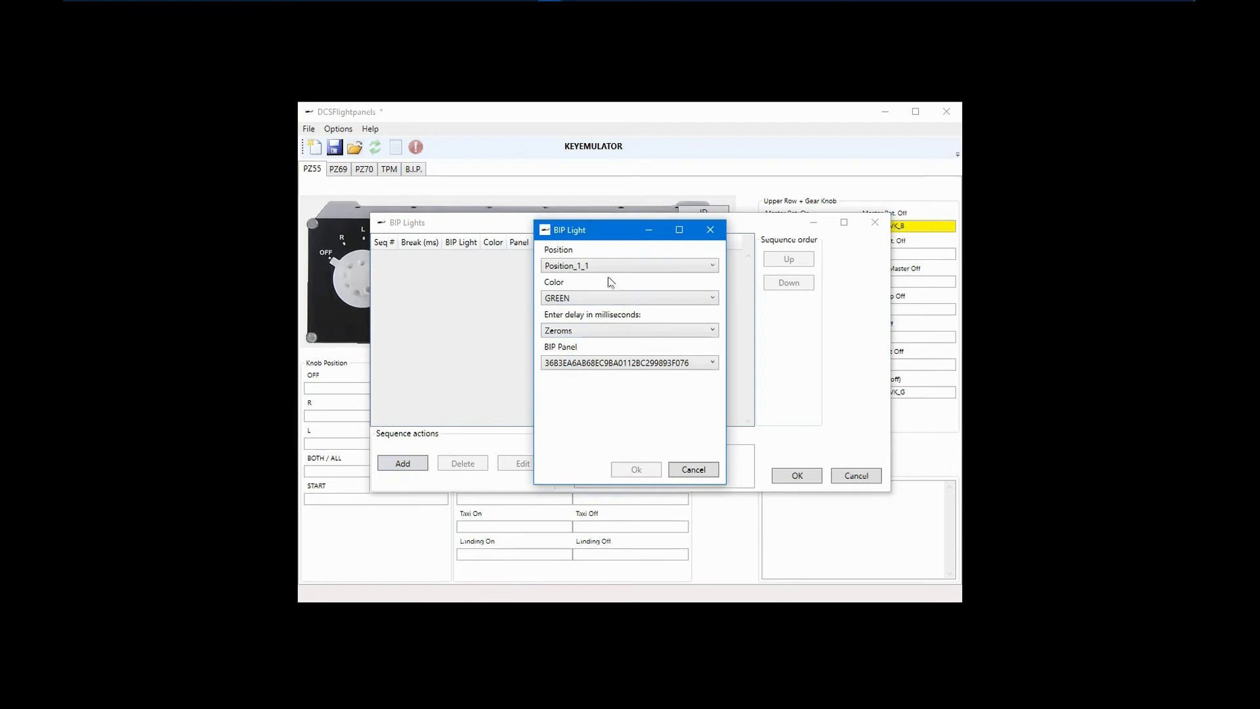
{"action": "left_click", "coordinate": [577, 297]}
{"action": "left_click", "coordinate": [577, 312]}
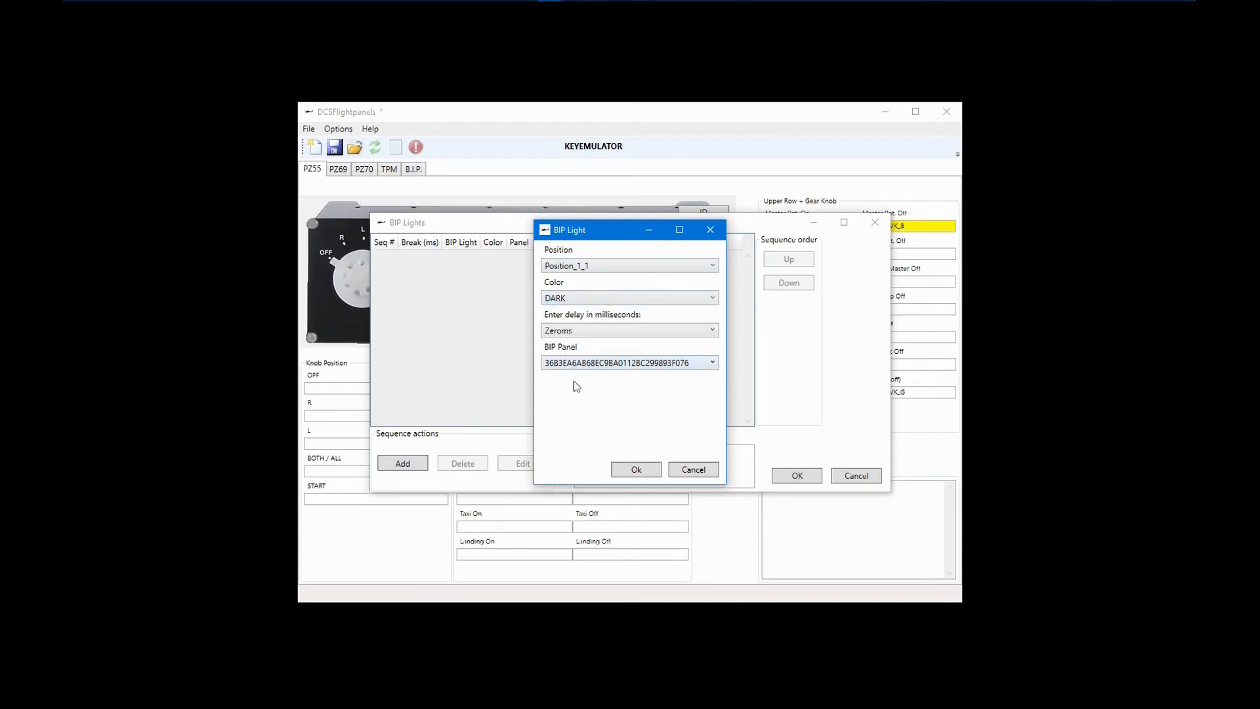
{"action": "left_click", "coordinate": [627, 472]}
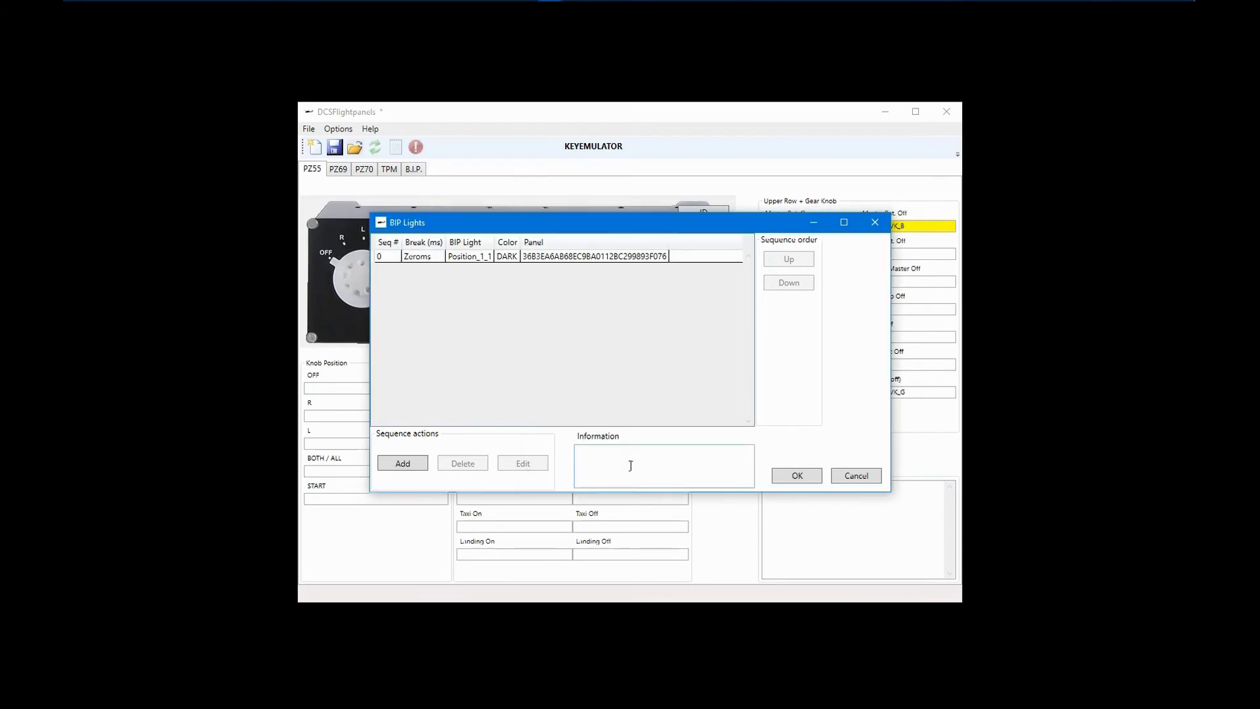
{"action": "left_click", "coordinate": [778, 475]}
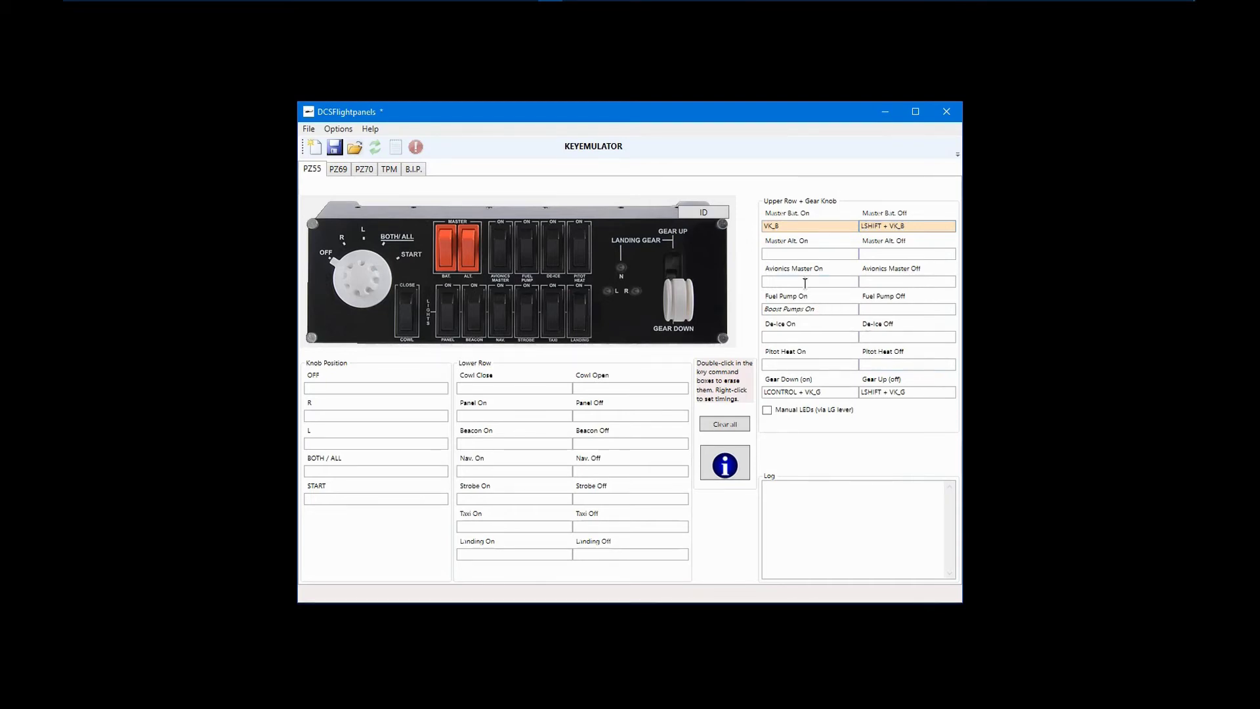
{"action": "left_click", "coordinate": [796, 252]}
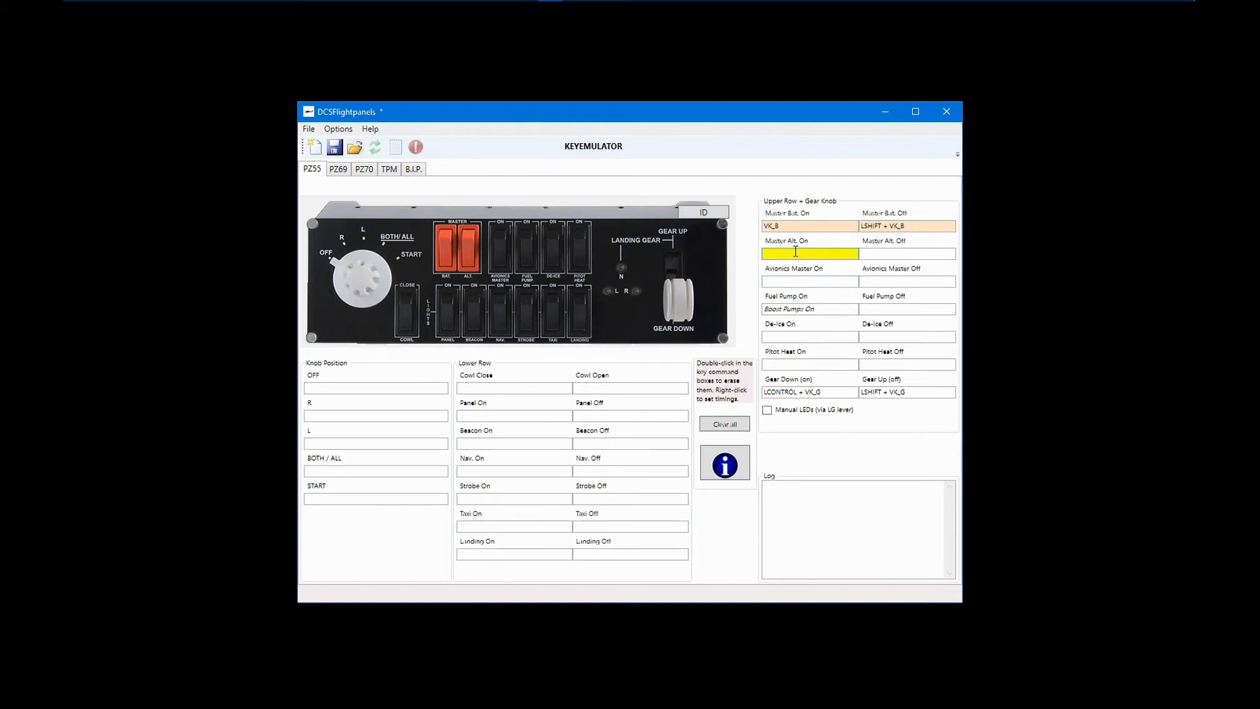
{"action": "right_click", "coordinate": [793, 253]}
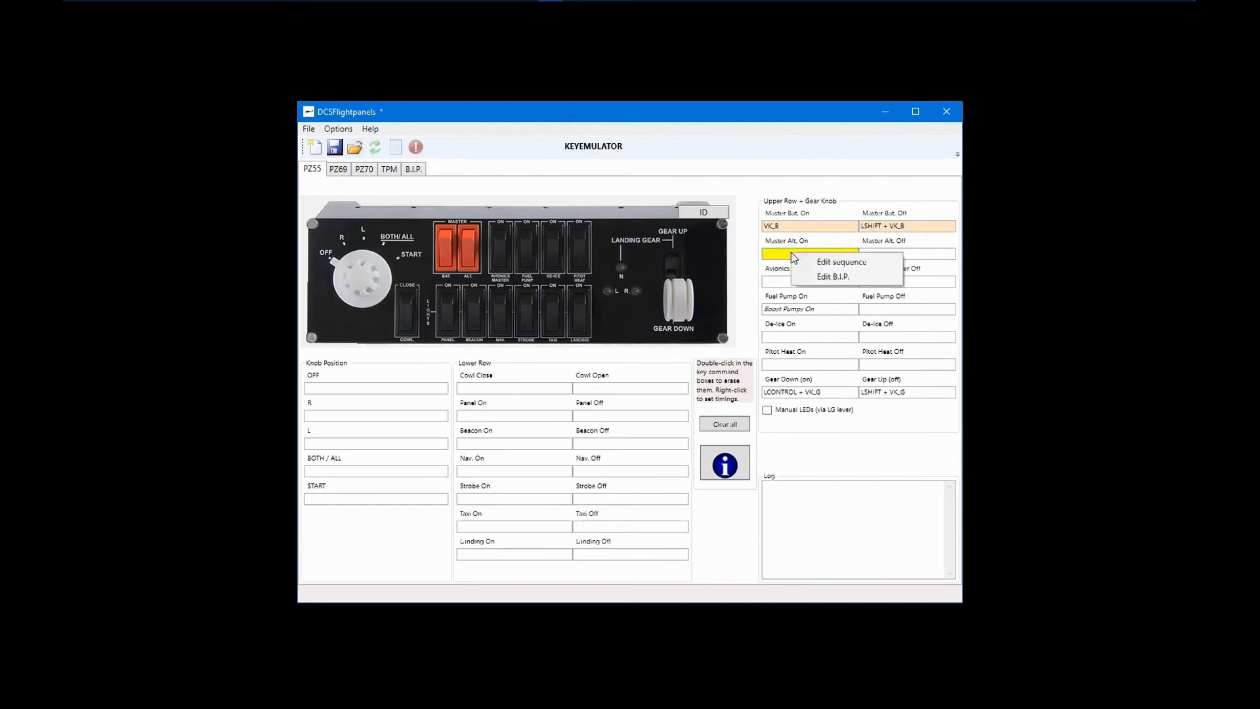
{"action": "left_click", "coordinate": [835, 276]}
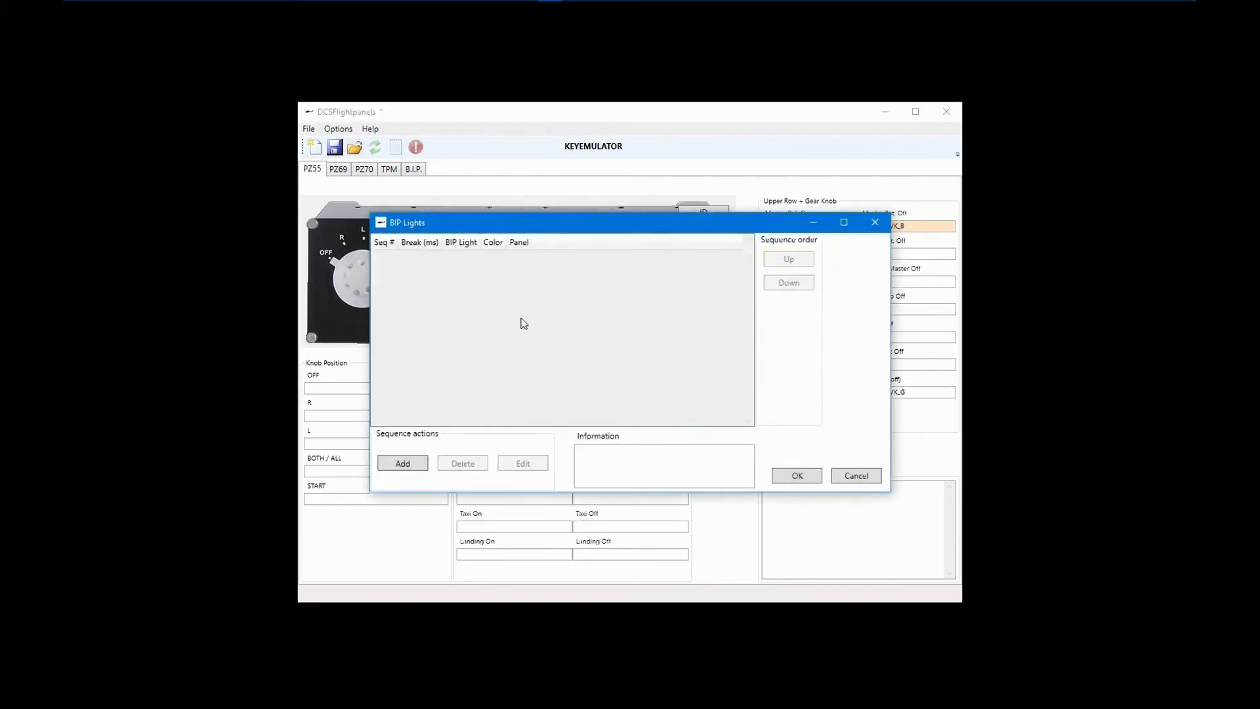
{"action": "left_click", "coordinate": [852, 475]}
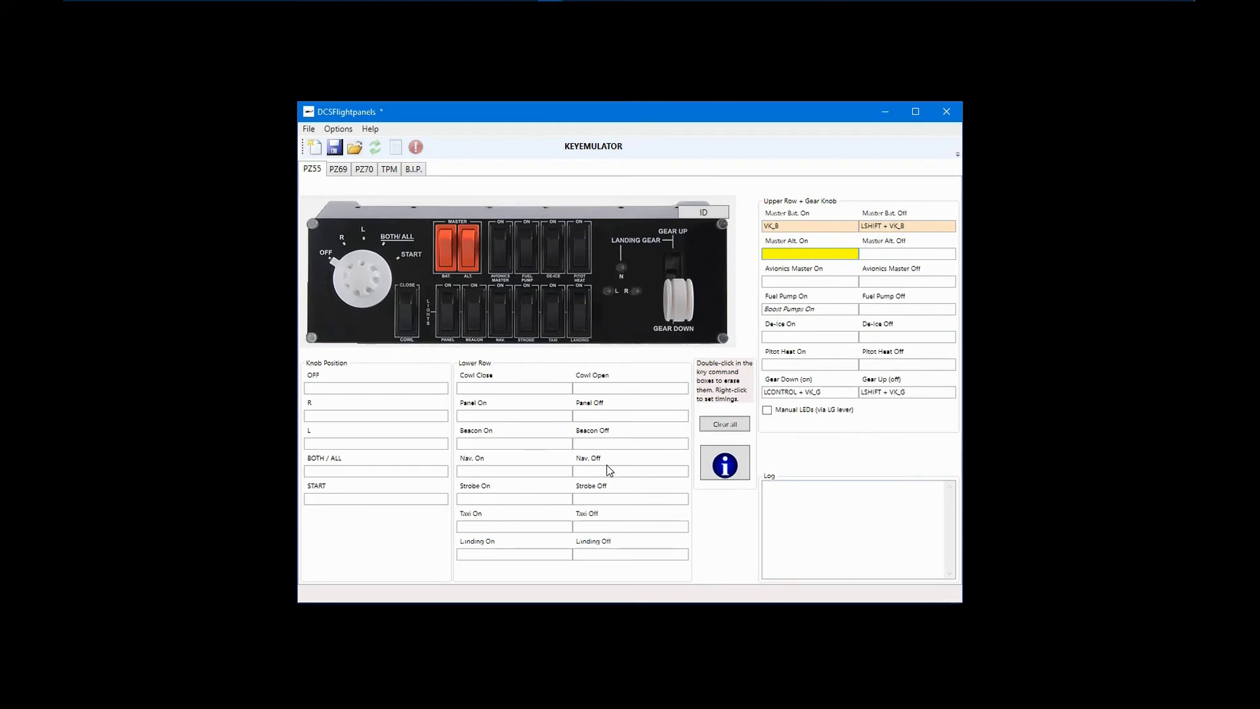
Bind both Upper ACT/STBY On and Upper ACT/STBY Off on the PZ69 to left Alt + numpad plus.
{"action": "left_click", "coordinate": [338, 170]}
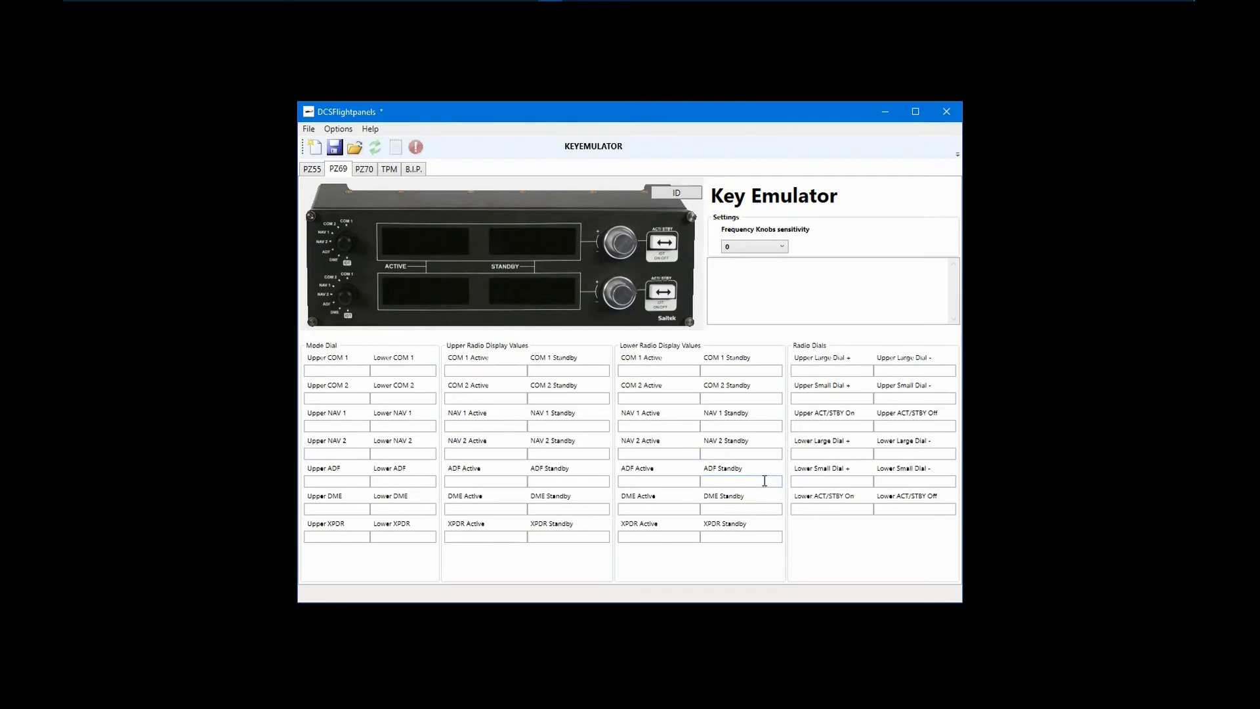
{"action": "left_click", "coordinate": [829, 427]}
{"action": "key", "text": "alt+KP_Add"}
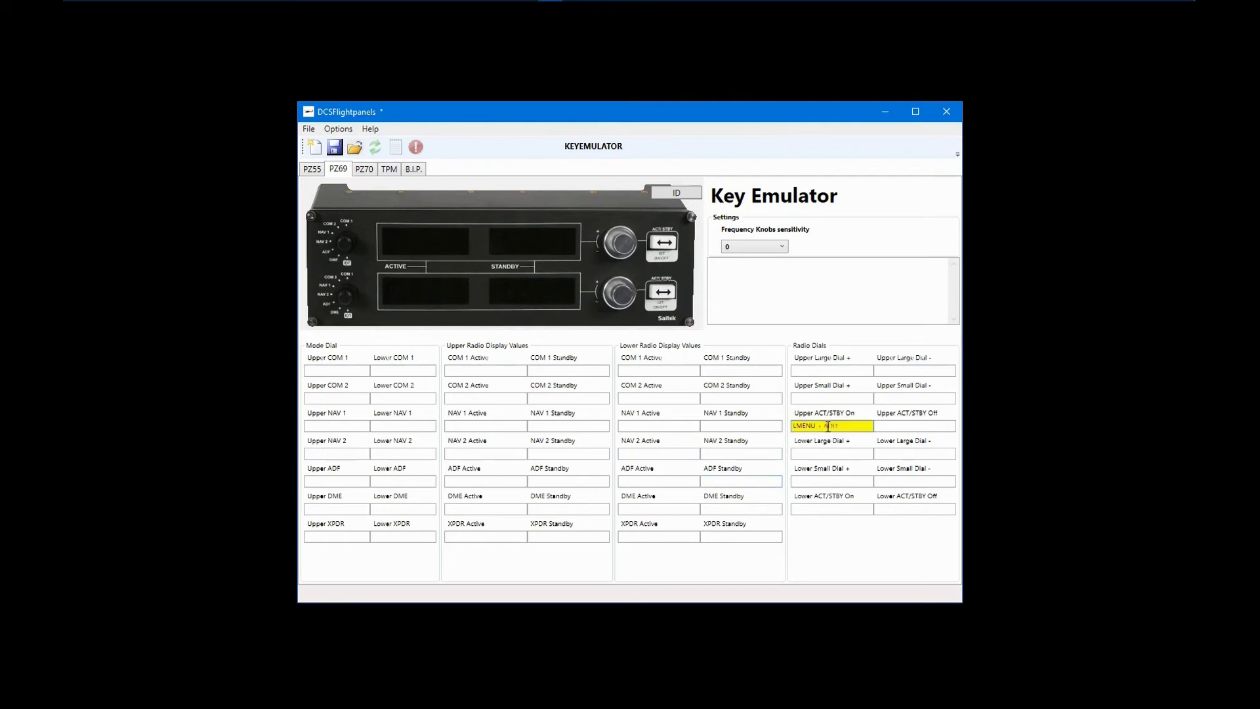
{"action": "left_click", "coordinate": [892, 427]}
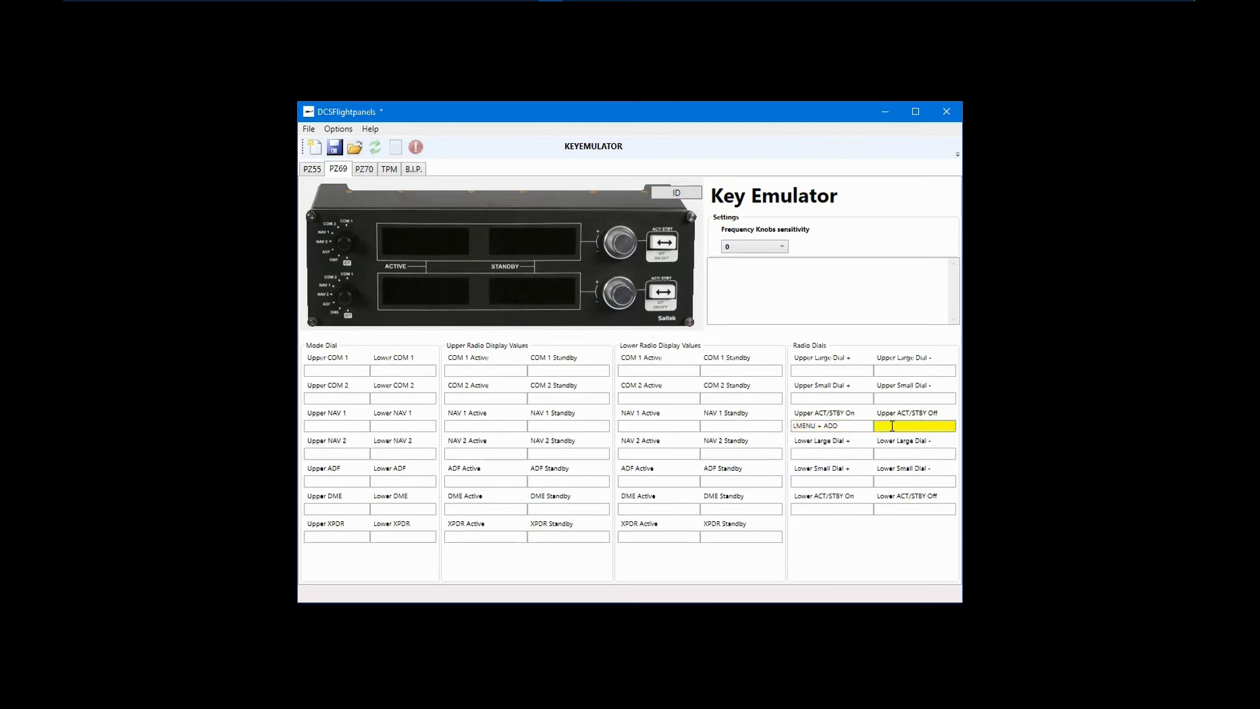
{"action": "key", "text": "alt+KP_Add"}
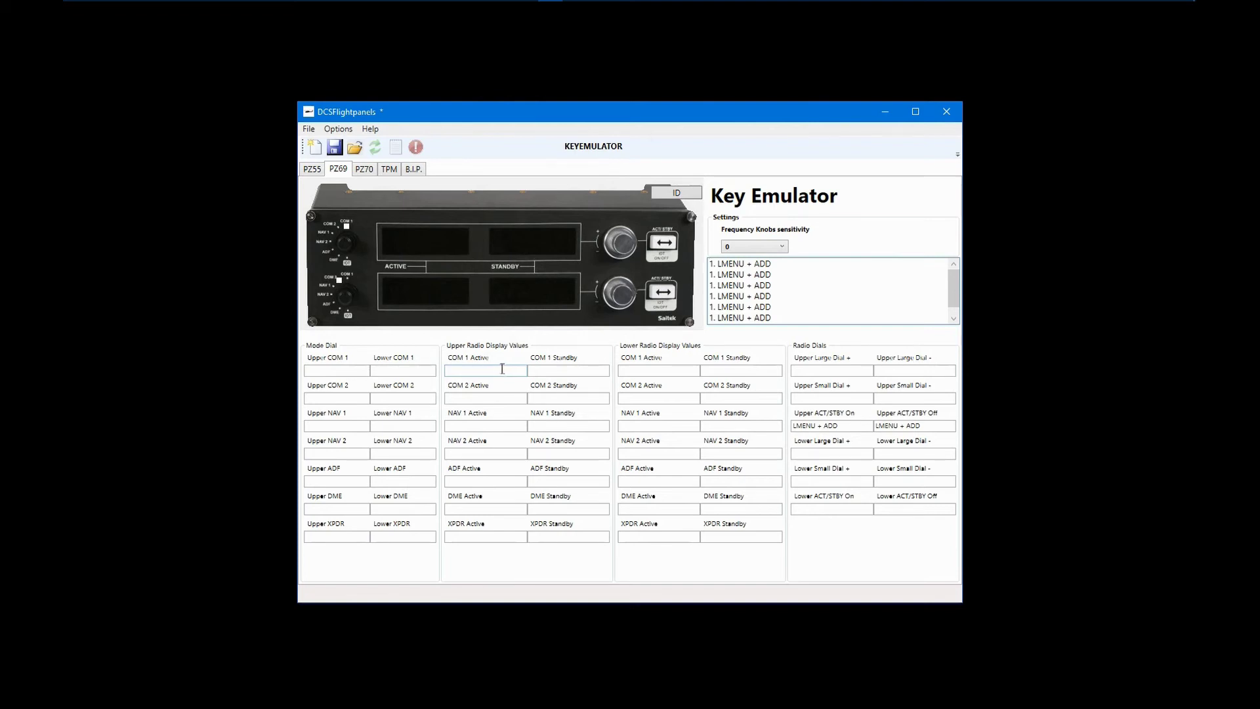
Set the PZ69 upper radio display values to 124 for COM 1 Active and 40 for COM 1 Standby.
{"action": "left_click", "coordinate": [502, 369]}
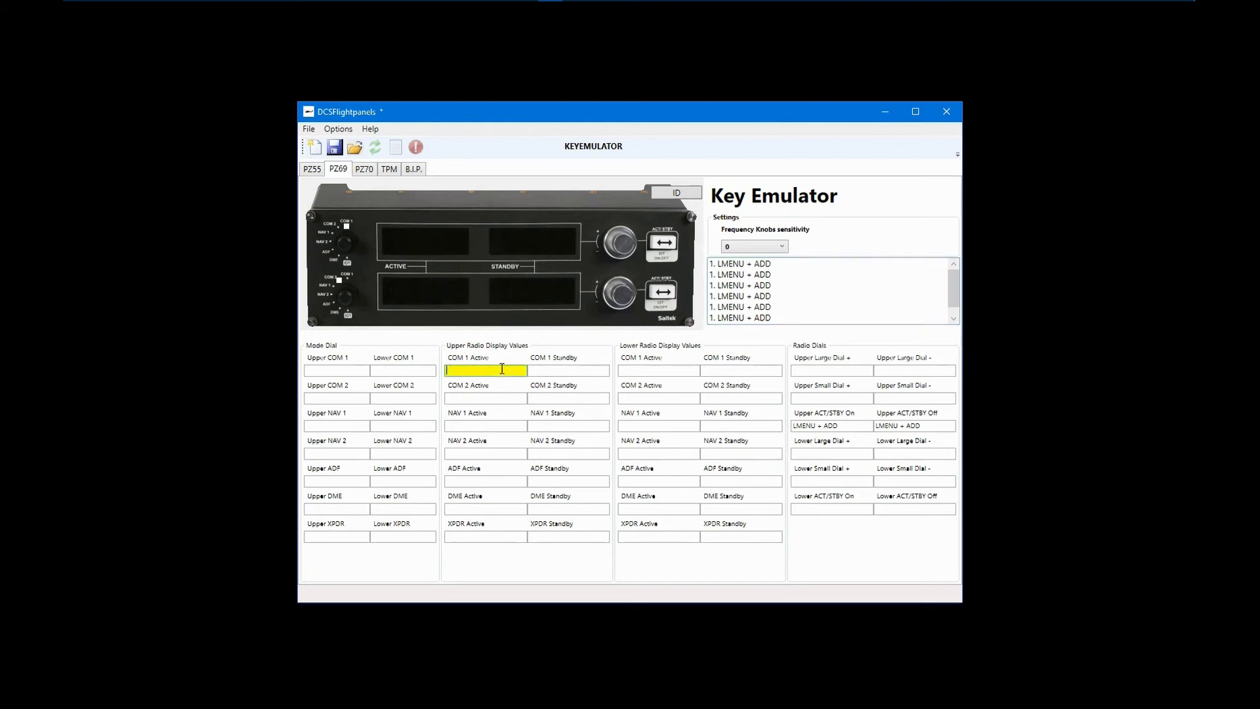
{"action": "type", "text": "124"}
{"action": "left_click", "coordinate": [554, 372]}
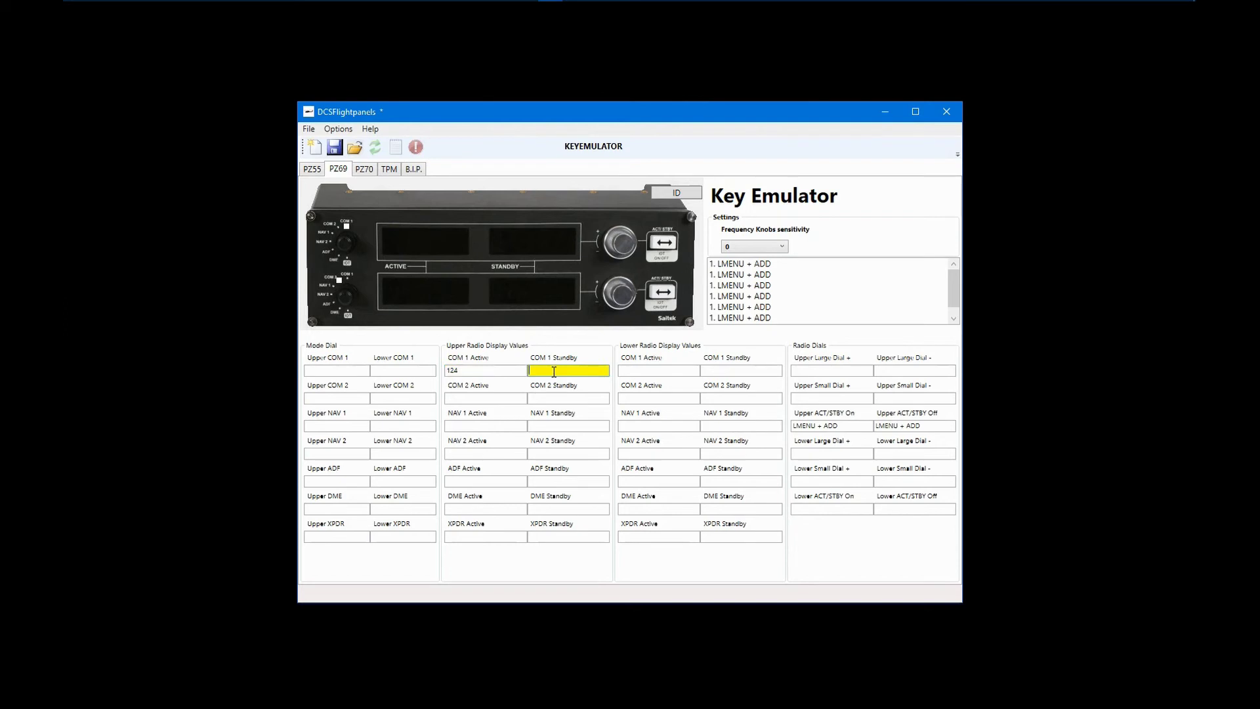
{"action": "type", "text": "40"}
{"action": "key", "text": "Return"}
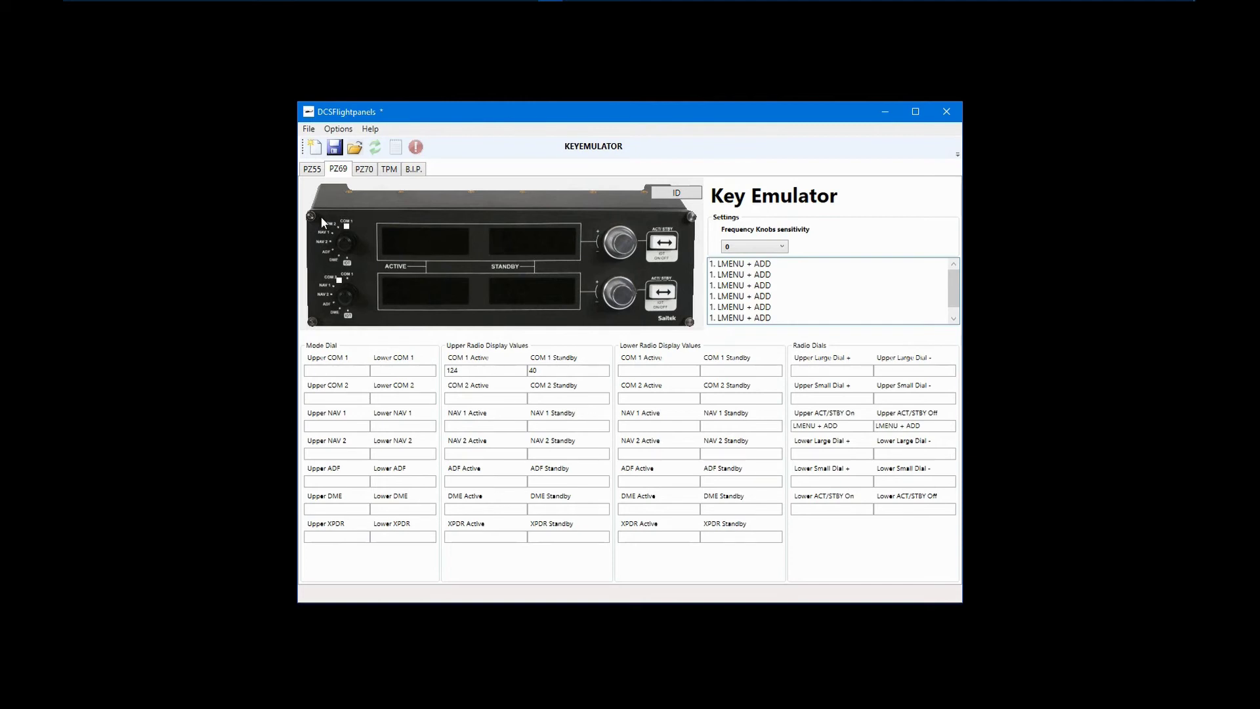
Create a new KeyEmulator_SRS profile, discarding the unsaved changes, and show its PZ69 radio panel page.
{"action": "left_click", "coordinate": [314, 147]}
{"action": "left_click", "coordinate": [617, 299]}
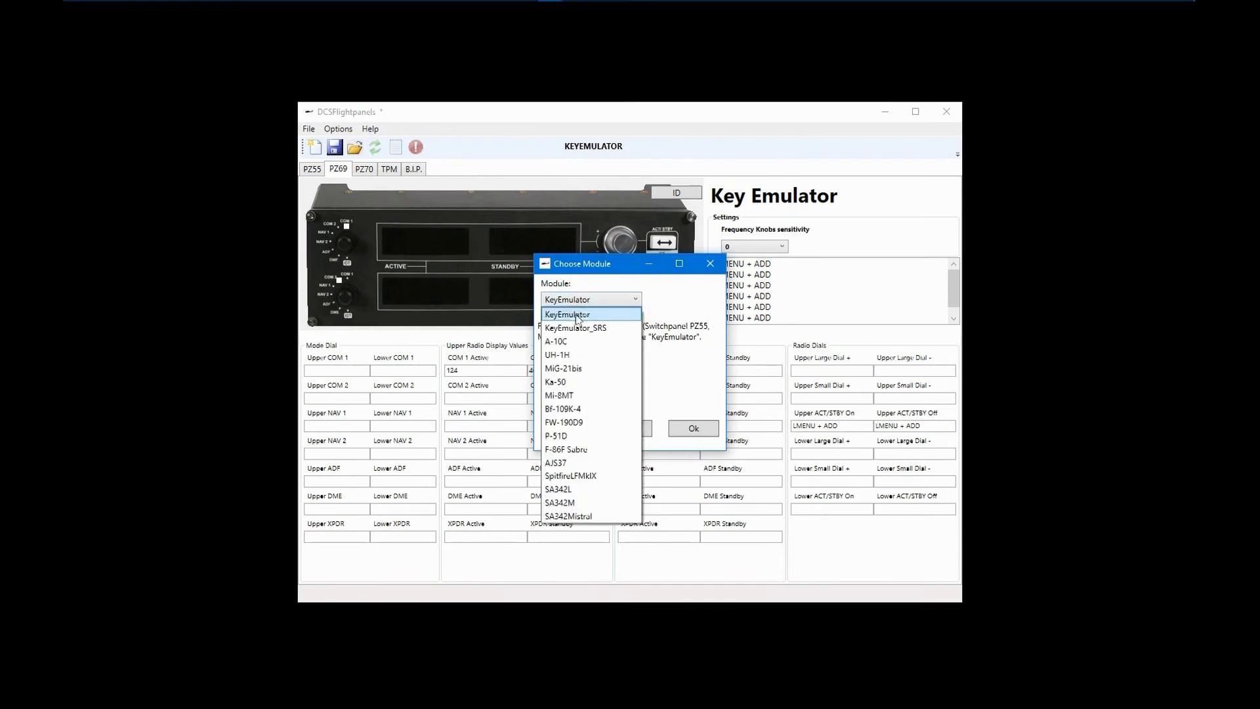
{"action": "left_click", "coordinate": [595, 330]}
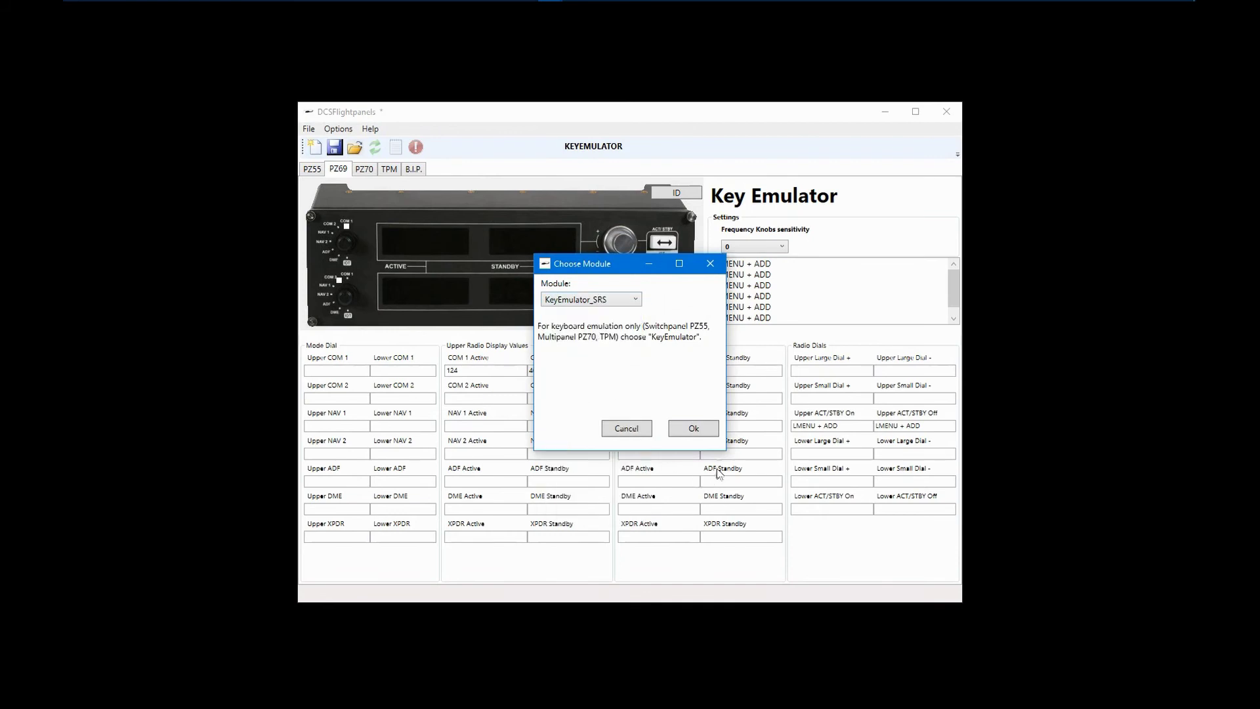
{"action": "left_click", "coordinate": [694, 429]}
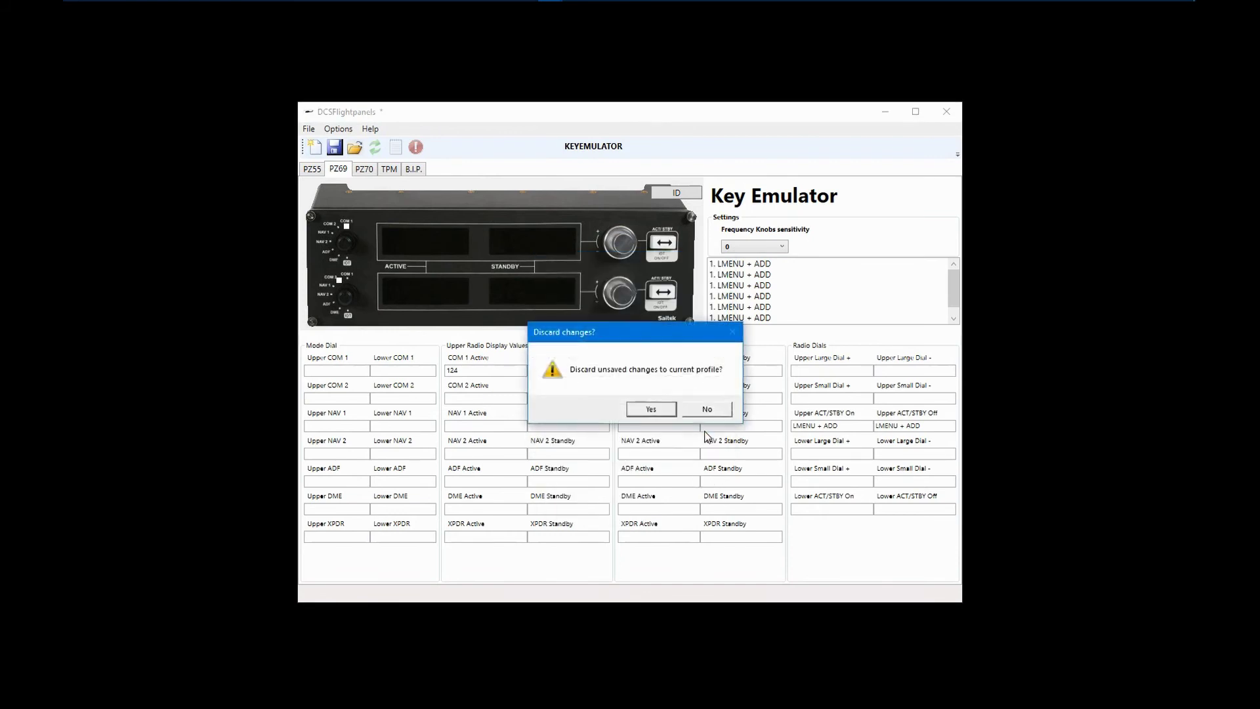
{"action": "left_click", "coordinate": [648, 410]}
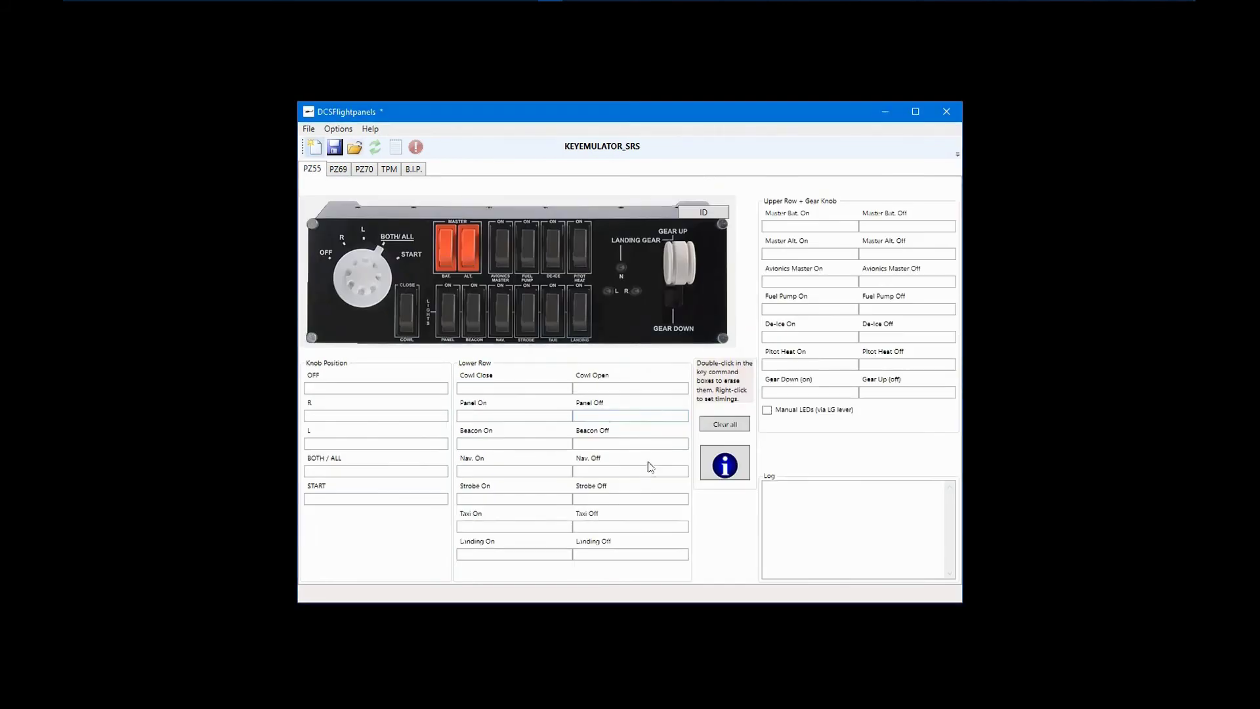
{"action": "left_click", "coordinate": [340, 169]}
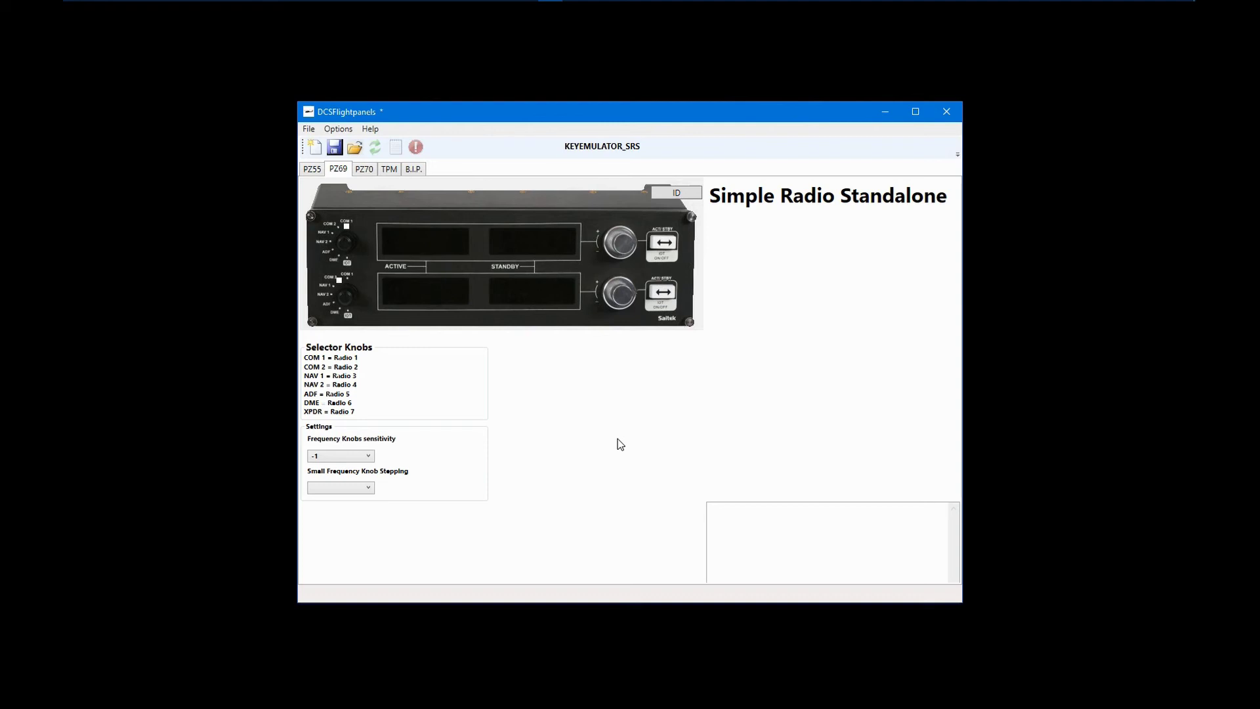
Bind Master Bat. On to B and Master Bat. Off to left Shift + B on the new profile's PZ55.
{"action": "left_click", "coordinate": [313, 170]}
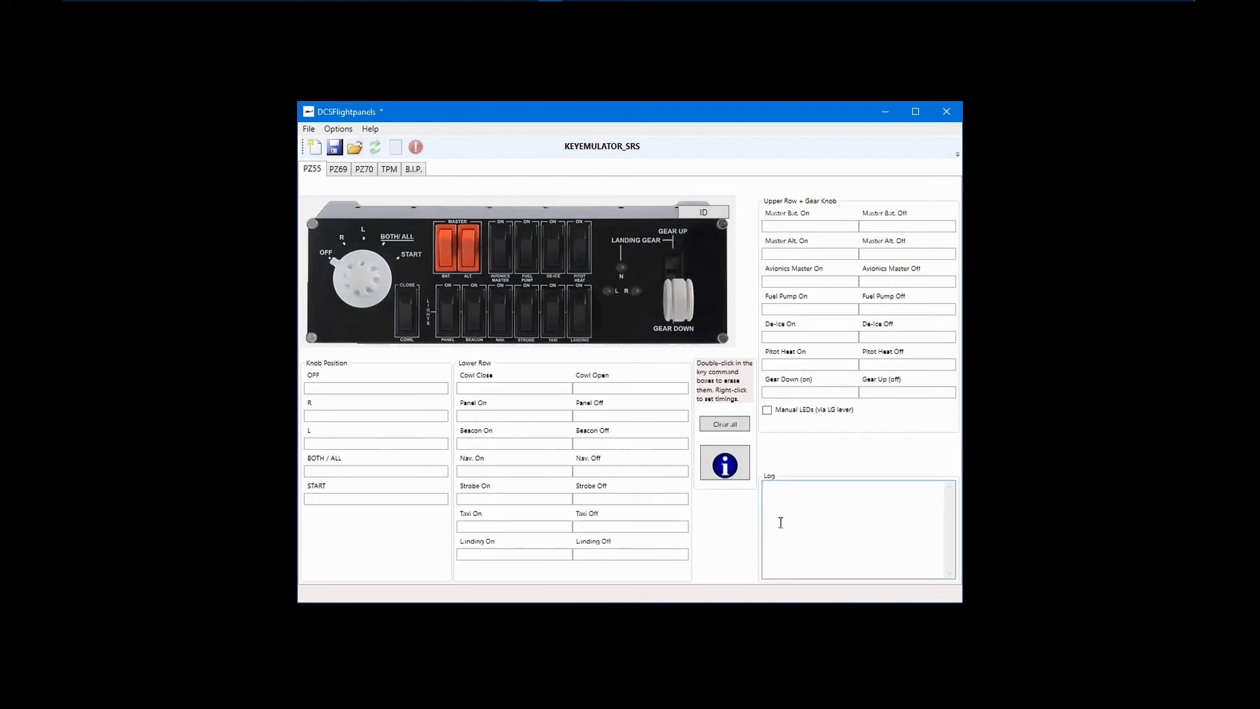
{"action": "left_click", "coordinate": [821, 228]}
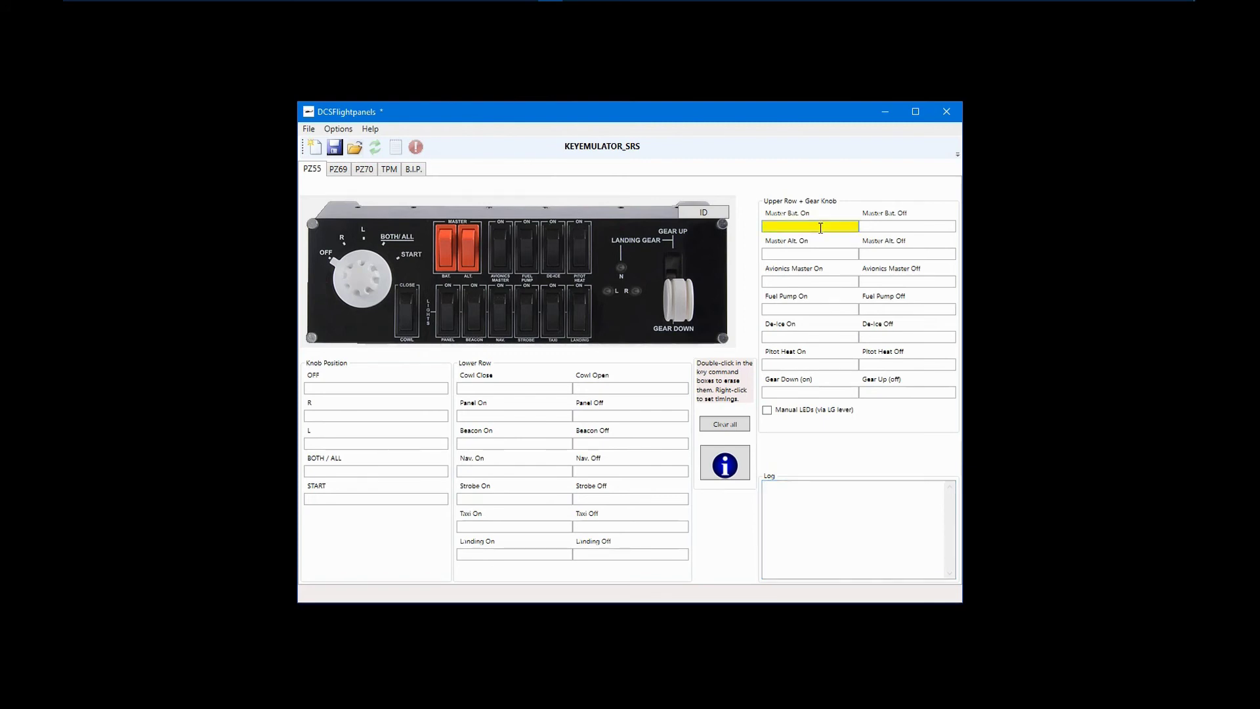
{"action": "key", "text": "b"}
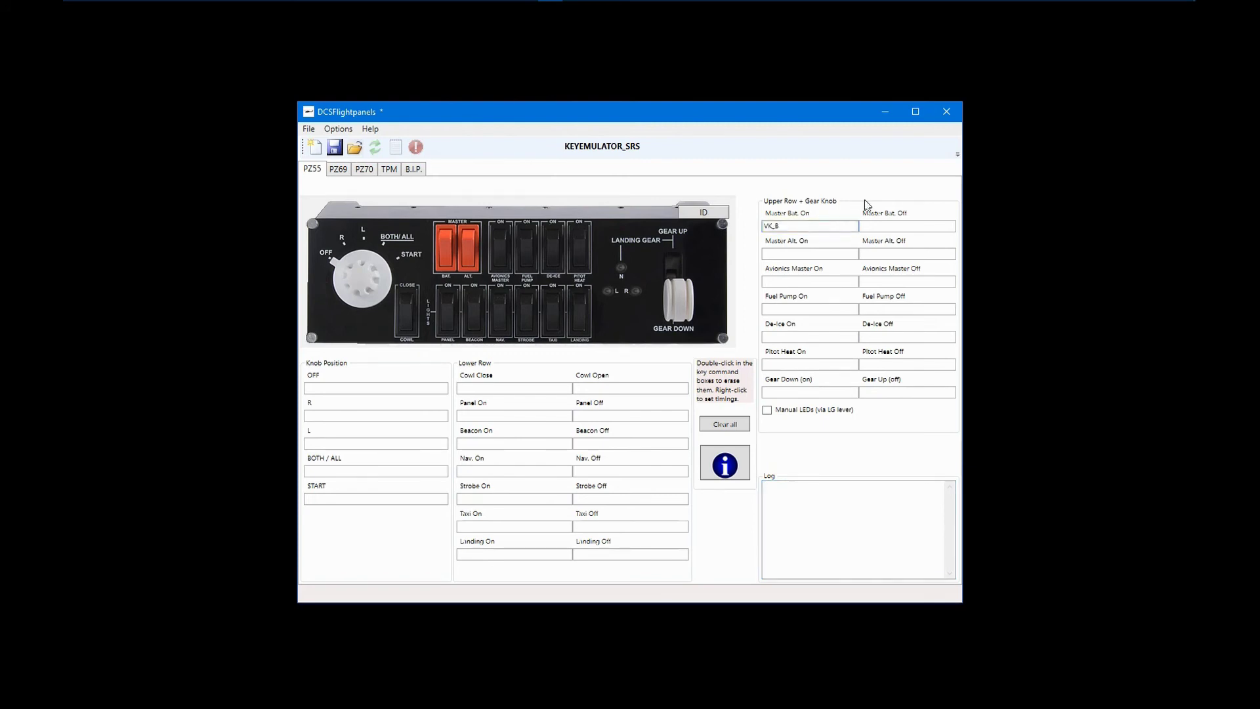
{"action": "left_click", "coordinate": [873, 225]}
{"action": "key", "text": "shift+b"}
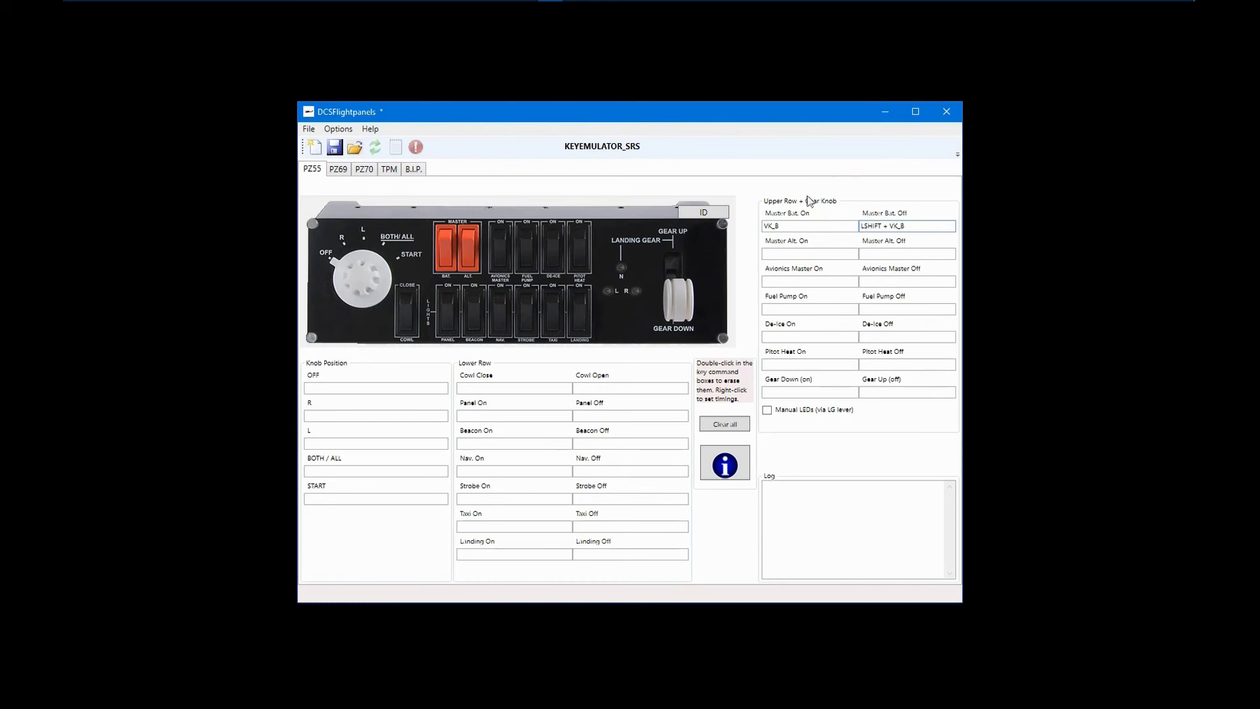
Save the profile as Saitek_DCS_Profile.bindings in Documents, replacing the existing file.
{"action": "left_click", "coordinate": [335, 149]}
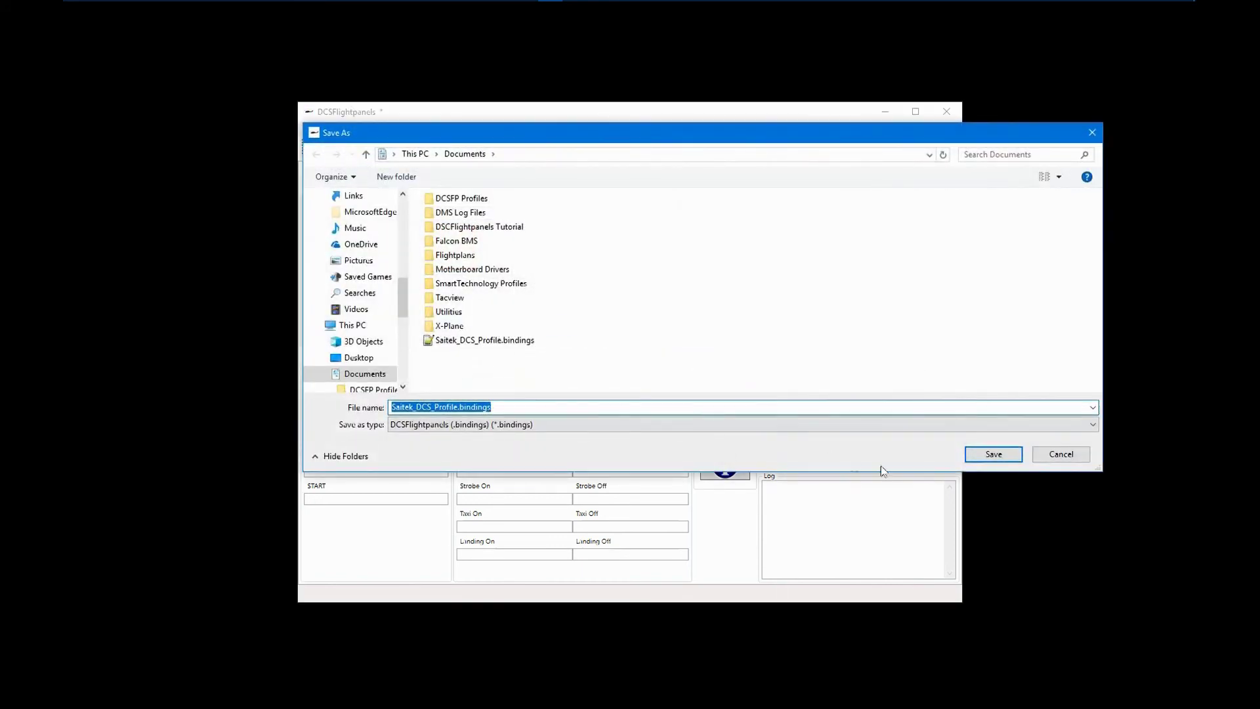
{"action": "left_click", "coordinate": [980, 459]}
{"action": "left_click", "coordinate": [681, 412]}
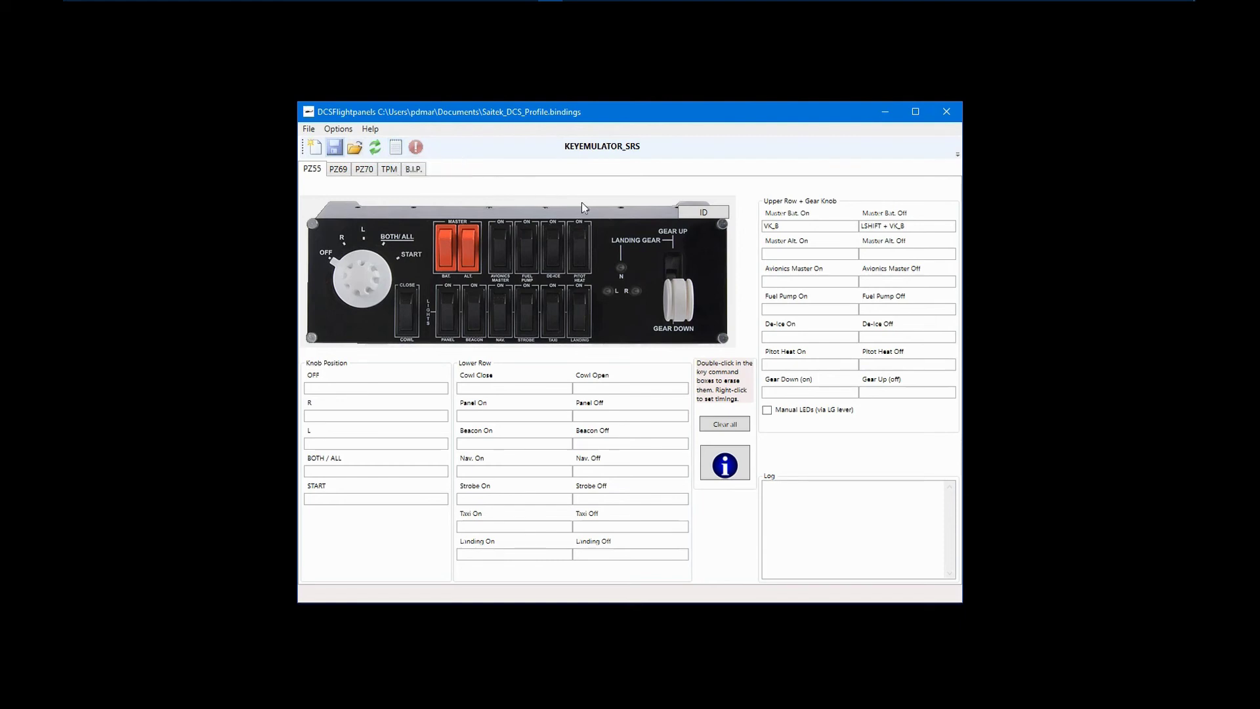
Bind Master Alt. On to the left Alt key on the PZ55 and save the profile.
{"action": "left_click", "coordinate": [836, 255]}
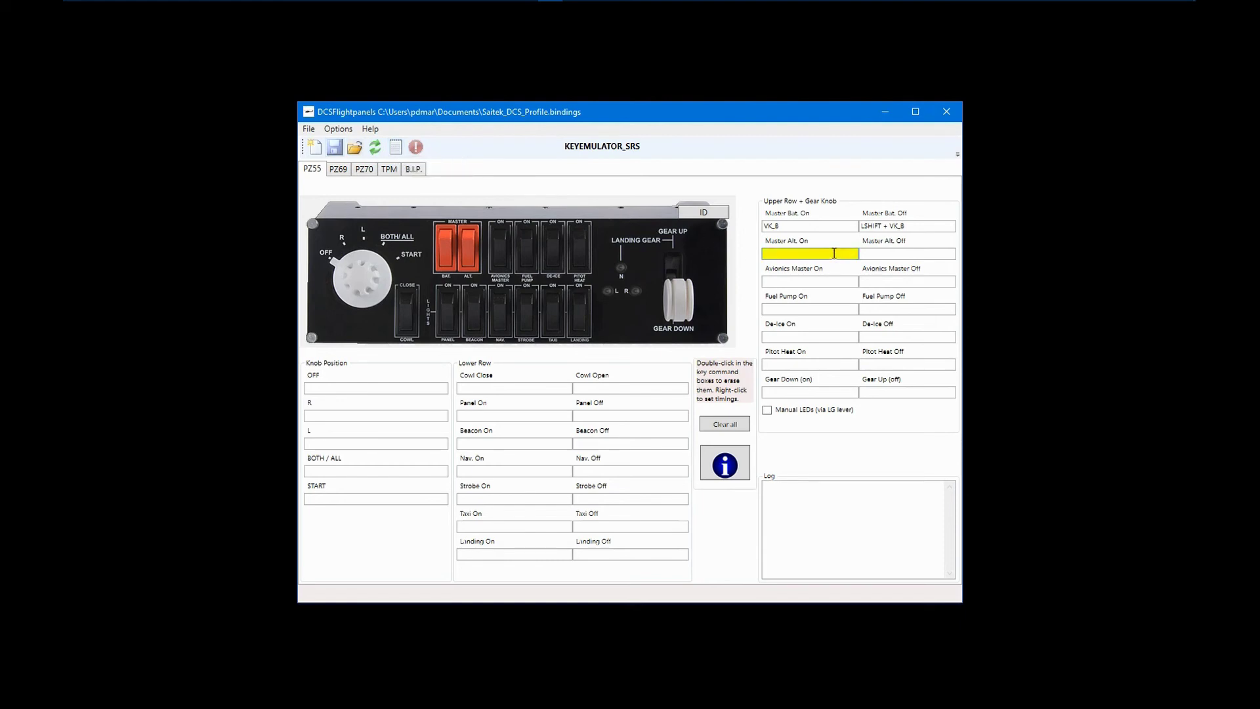
{"action": "key", "text": "alt"}
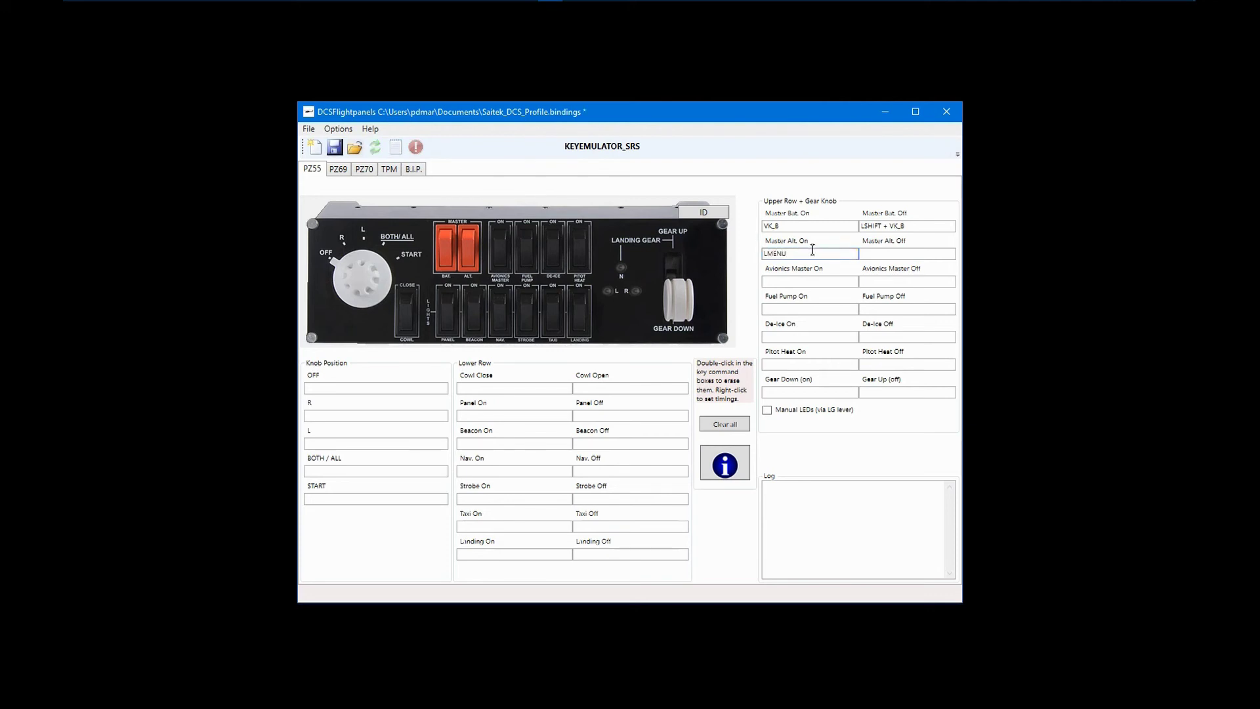
{"action": "left_click", "coordinate": [873, 254]}
{"action": "left_click", "coordinate": [838, 255]}
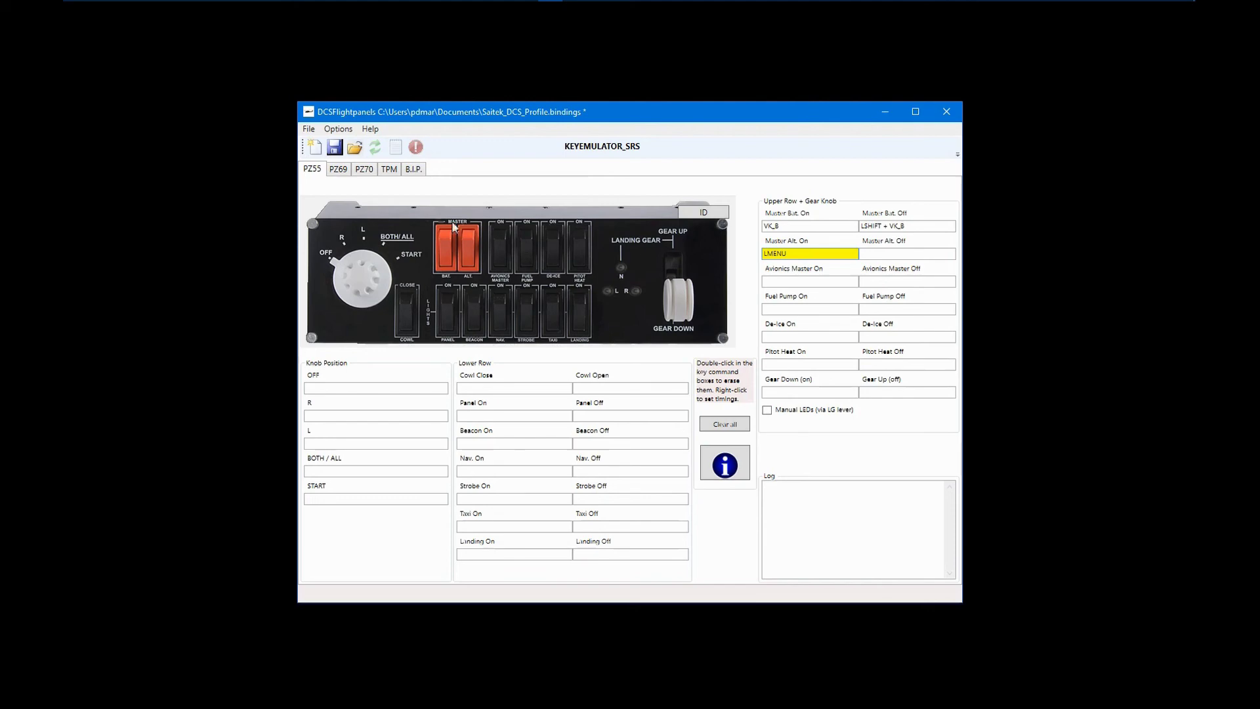
{"action": "left_click", "coordinate": [334, 147]}
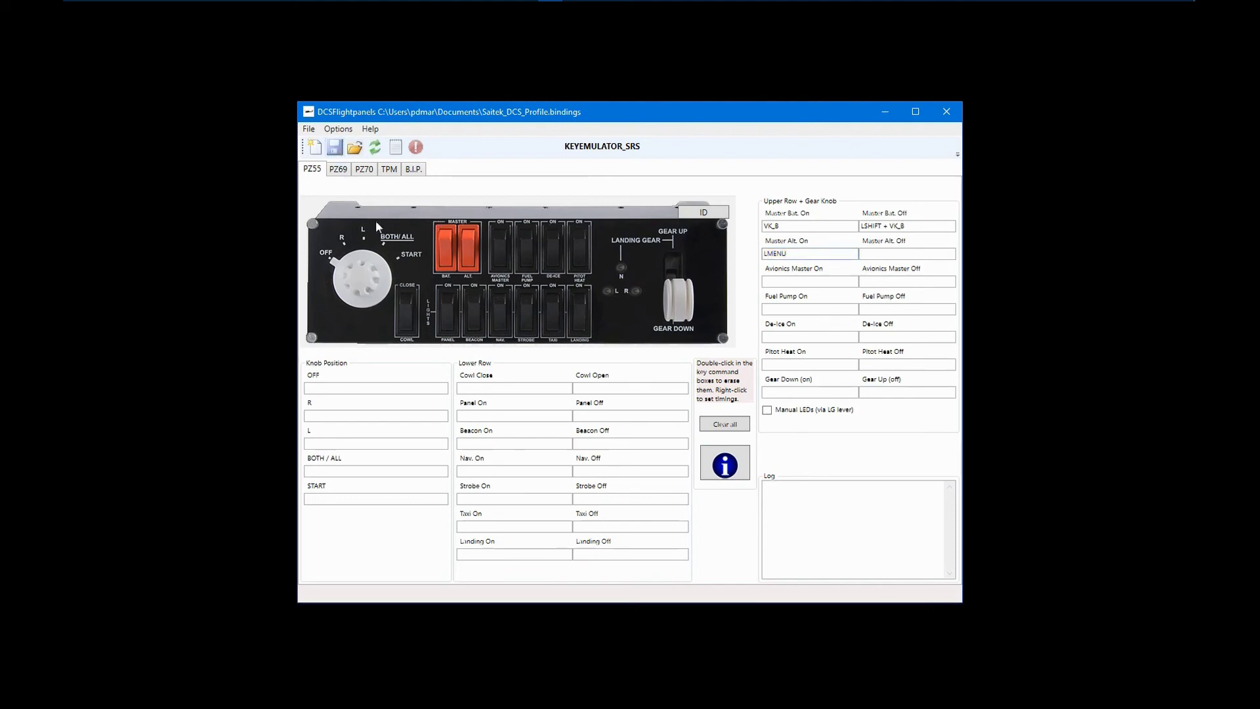
Open the saved profile in Notepad++ and highlight the PZ55SwitchPanel type and its SWITCHKEY_MASTER_ALT line.
{"action": "left_click", "coordinate": [395, 148]}
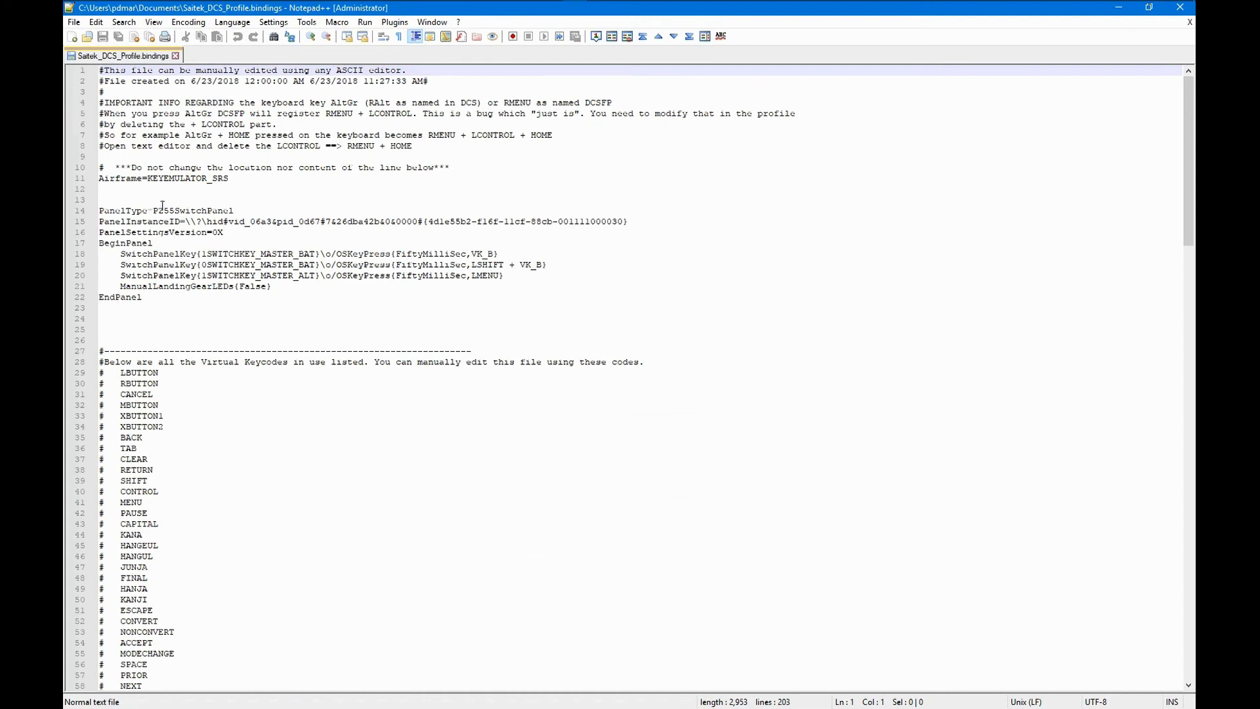
{"action": "left_click_drag", "start_coordinate": [121, 210], "coordinate": [230, 210]}
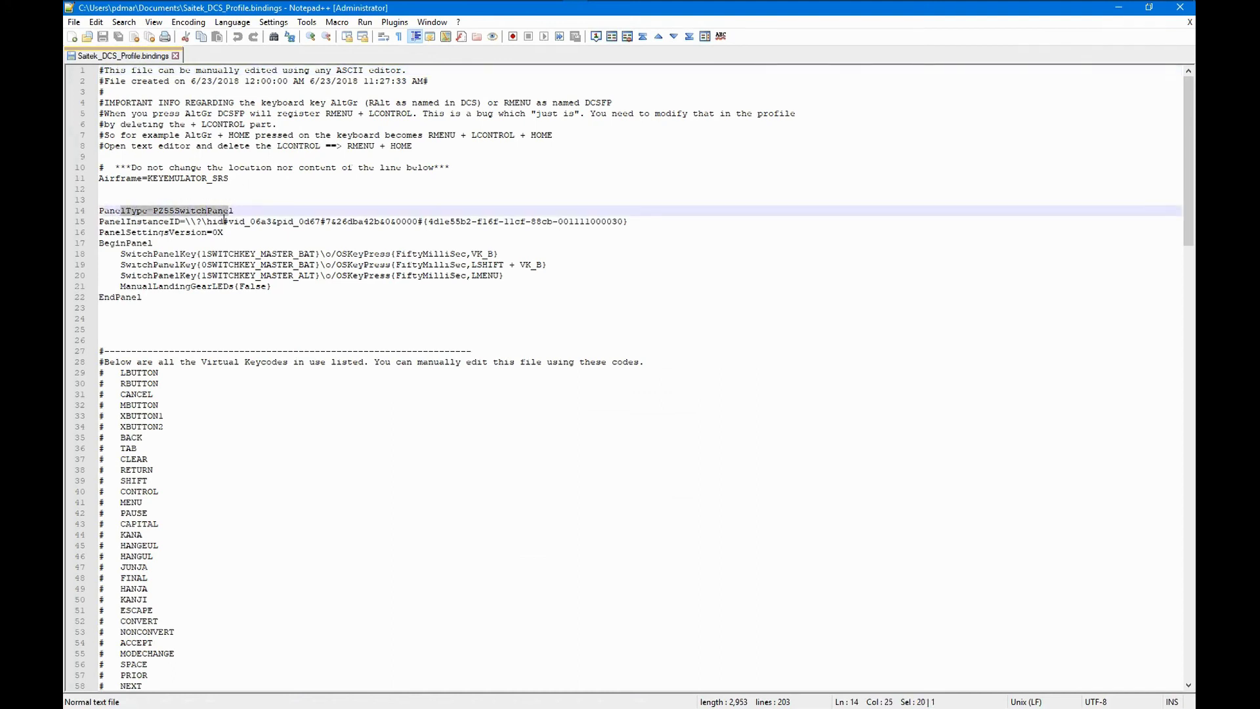
{"action": "left_click_drag", "start_coordinate": [503, 276], "coordinate": [433, 275]}
{"action": "left_click_drag", "start_coordinate": [103, 278], "coordinate": [77, 287]}
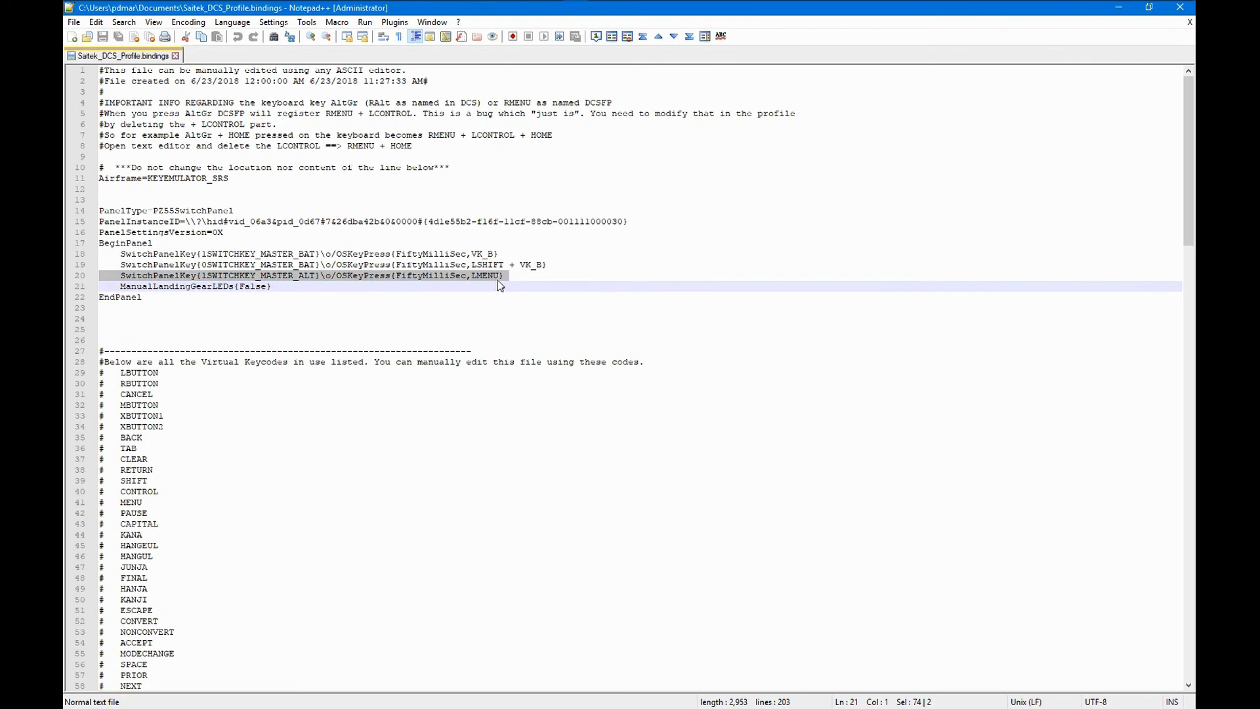
Extend the SWITCHKEY_MASTER_ALT key press to LMENU + VK_R and save the bindings file.
{"action": "key", "text": "Left"}
{"action": "key", "text": "Left"}
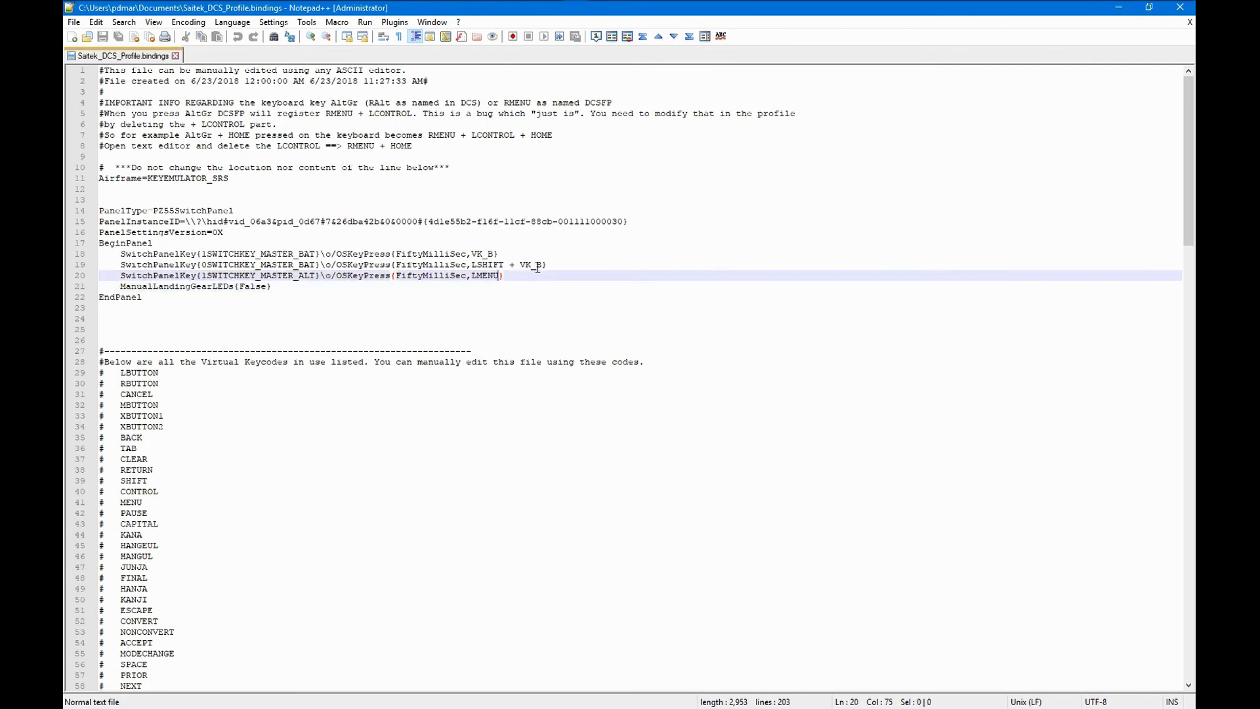
{"action": "type", "text": "+"}
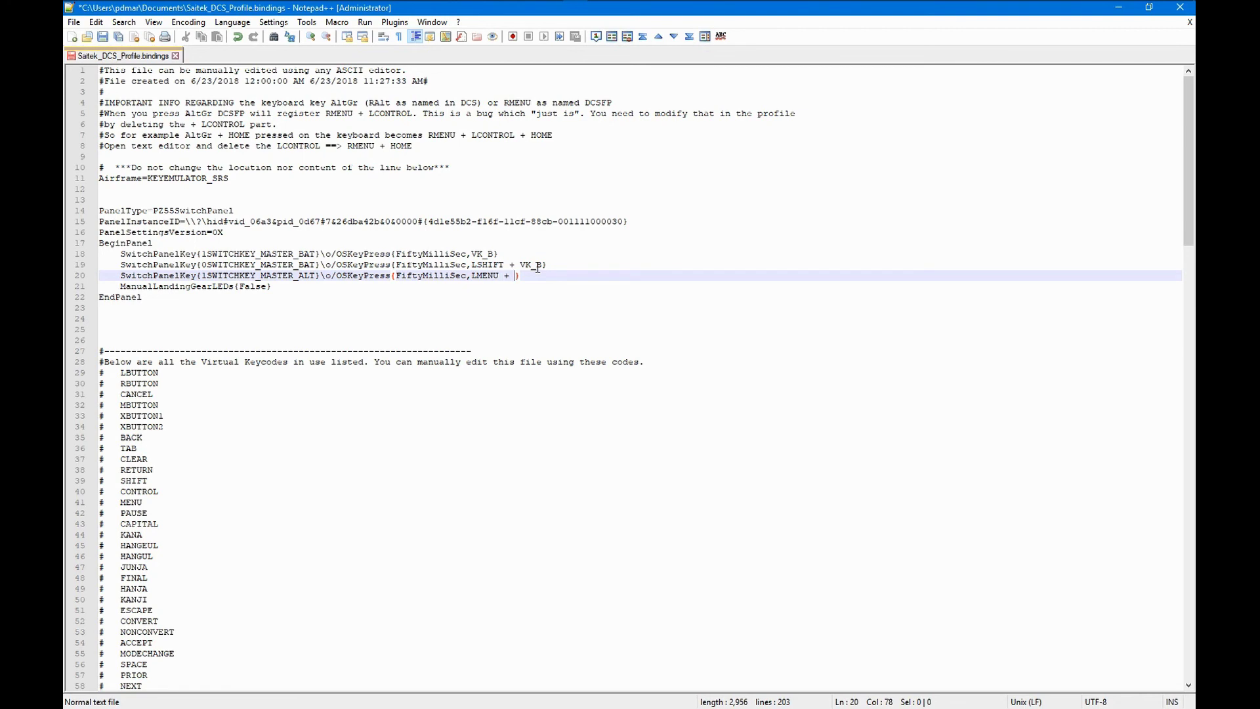
{"action": "type", "text": " VK"}
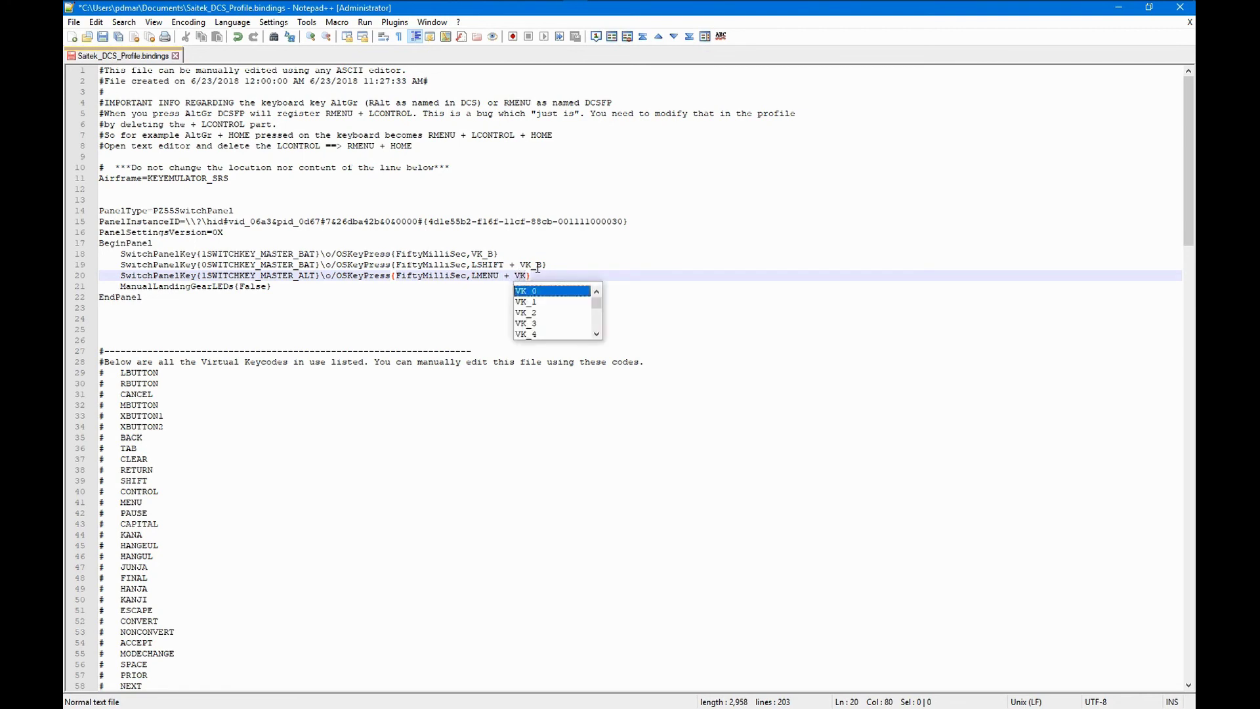
{"action": "type", "text": "_R"}
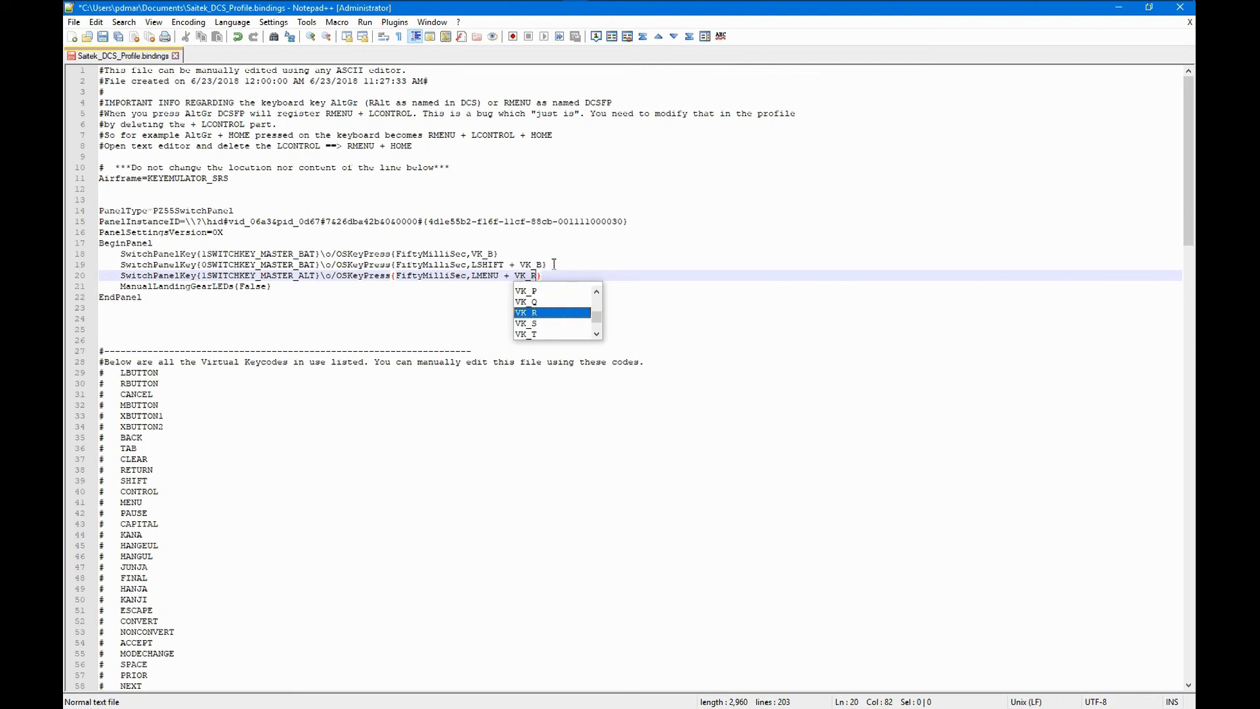
{"action": "left_click", "coordinate": [563, 276]}
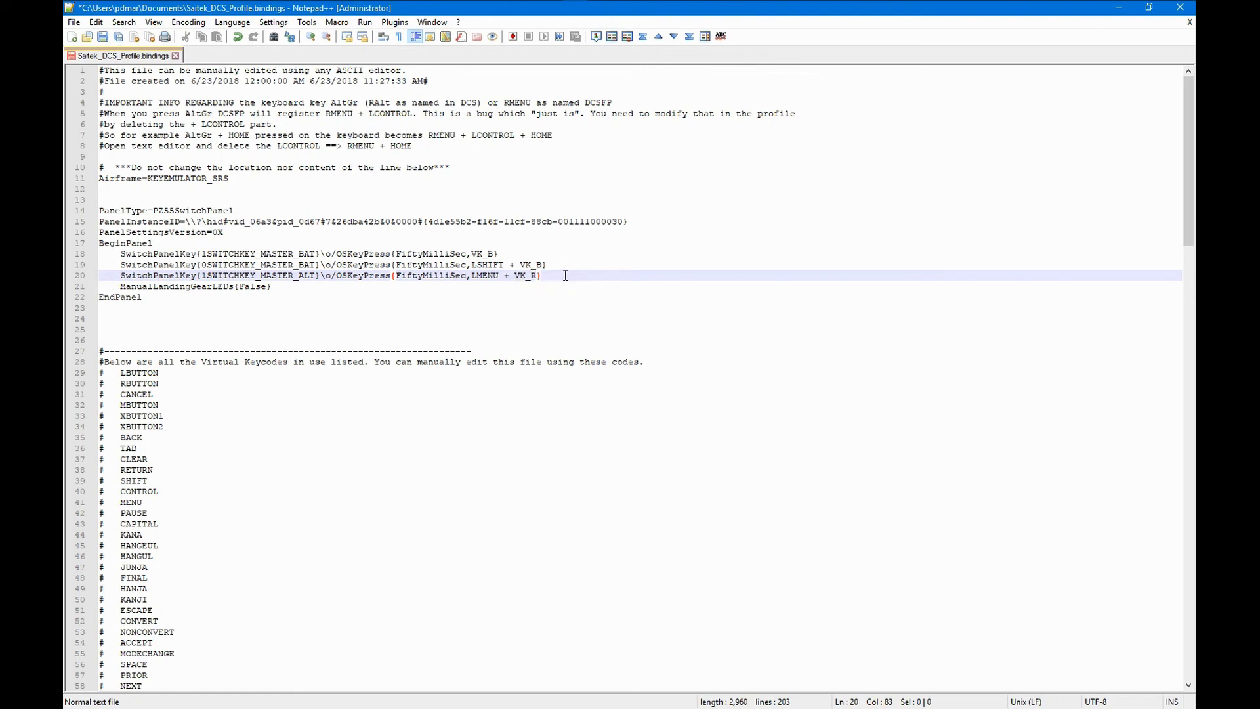
{"action": "left_click", "coordinate": [104, 37]}
Switch back to DCSFlightpanels, reload Saitek_DCS_Profile.bindings, check the Master Alt. On binding, and minimize Notepad++.
{"action": "mouse_move", "coordinate": [380, 5]}
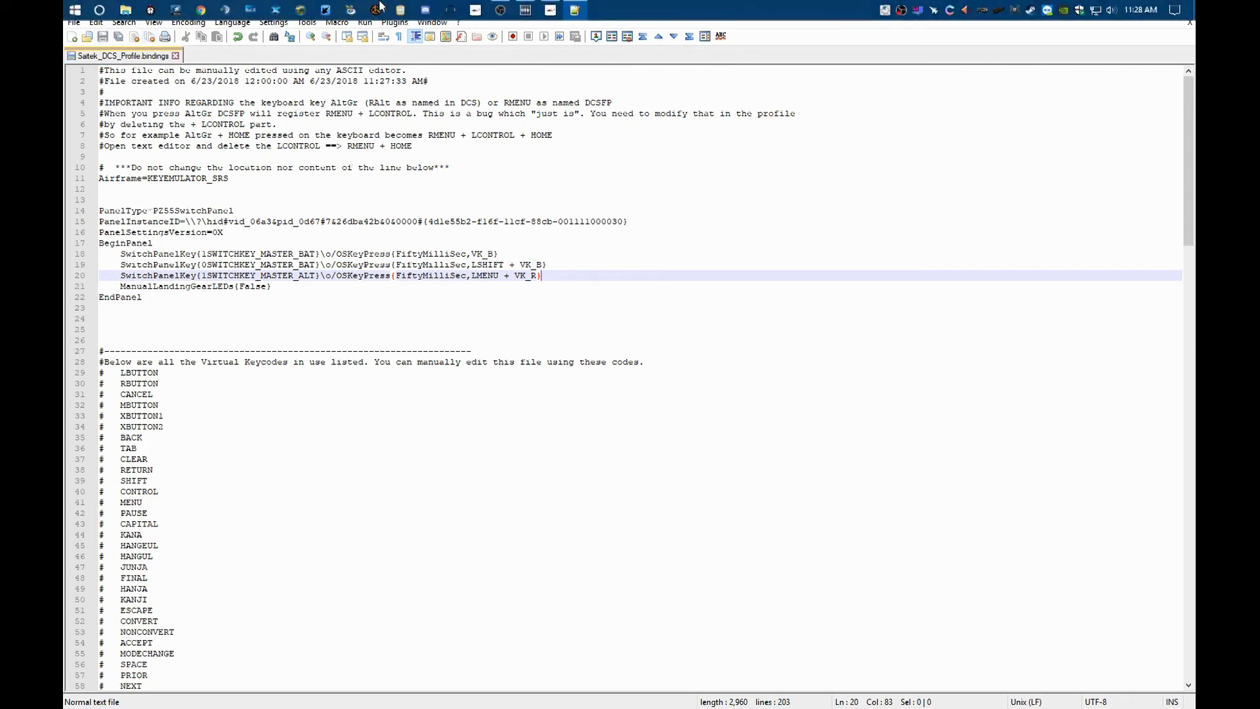
{"action": "left_click", "coordinate": [550, 10]}
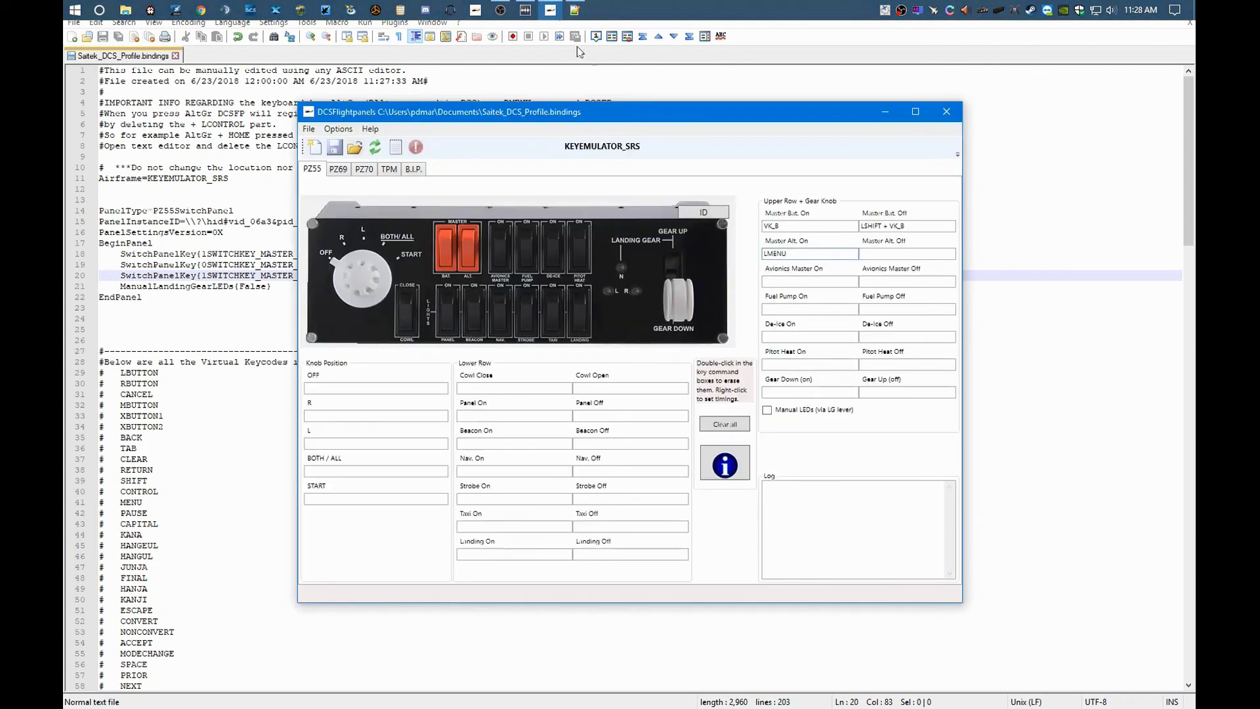
{"action": "left_click", "coordinate": [354, 150]}
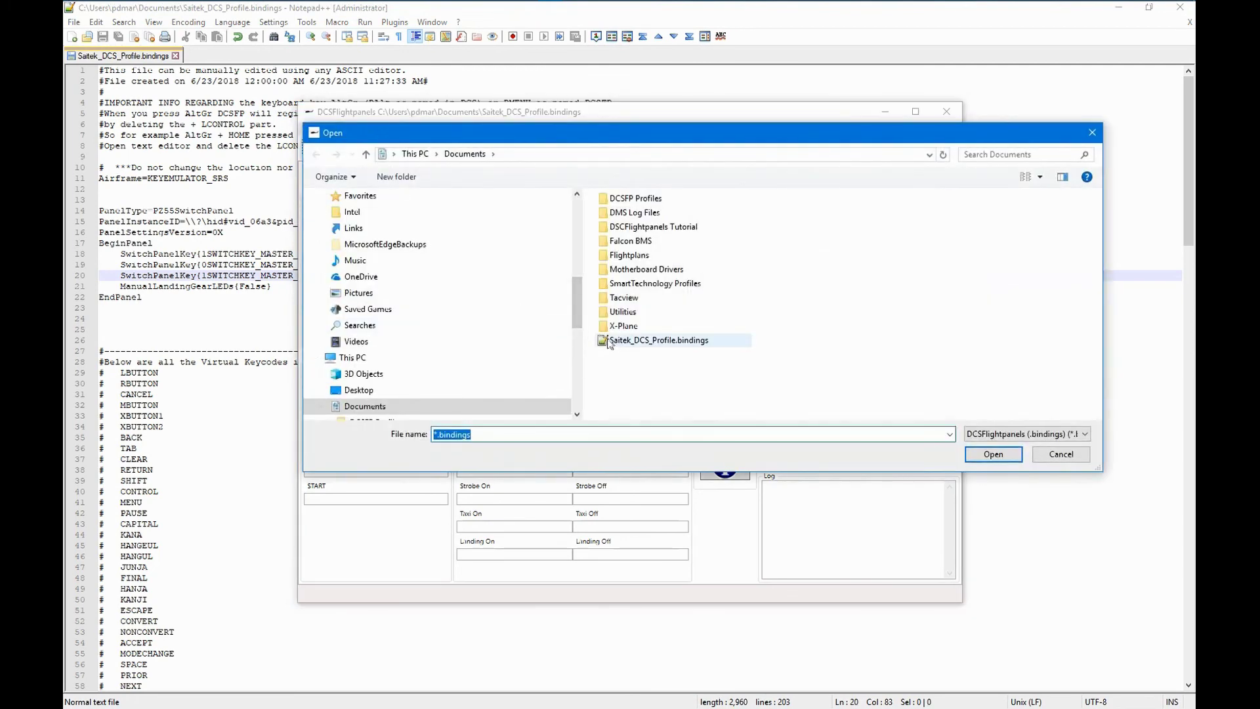
{"action": "double_click", "coordinate": [608, 342]}
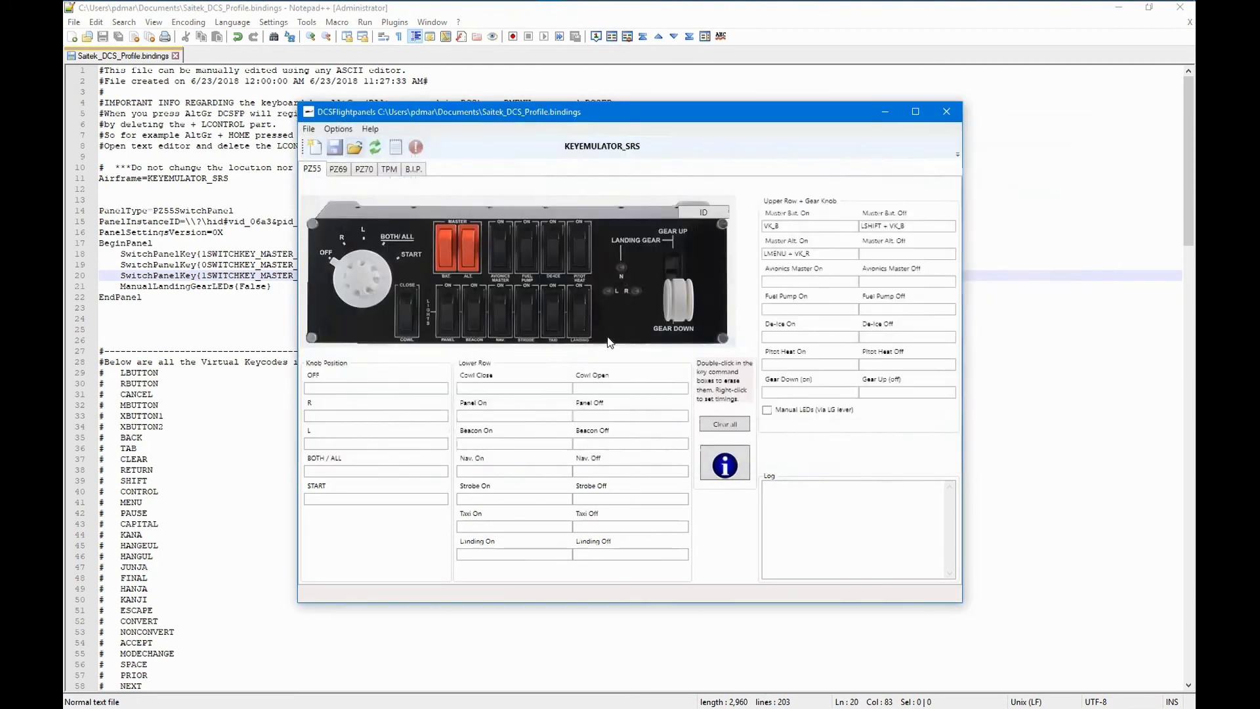
{"action": "left_click", "coordinate": [865, 258]}
{"action": "left_click", "coordinate": [821, 254]}
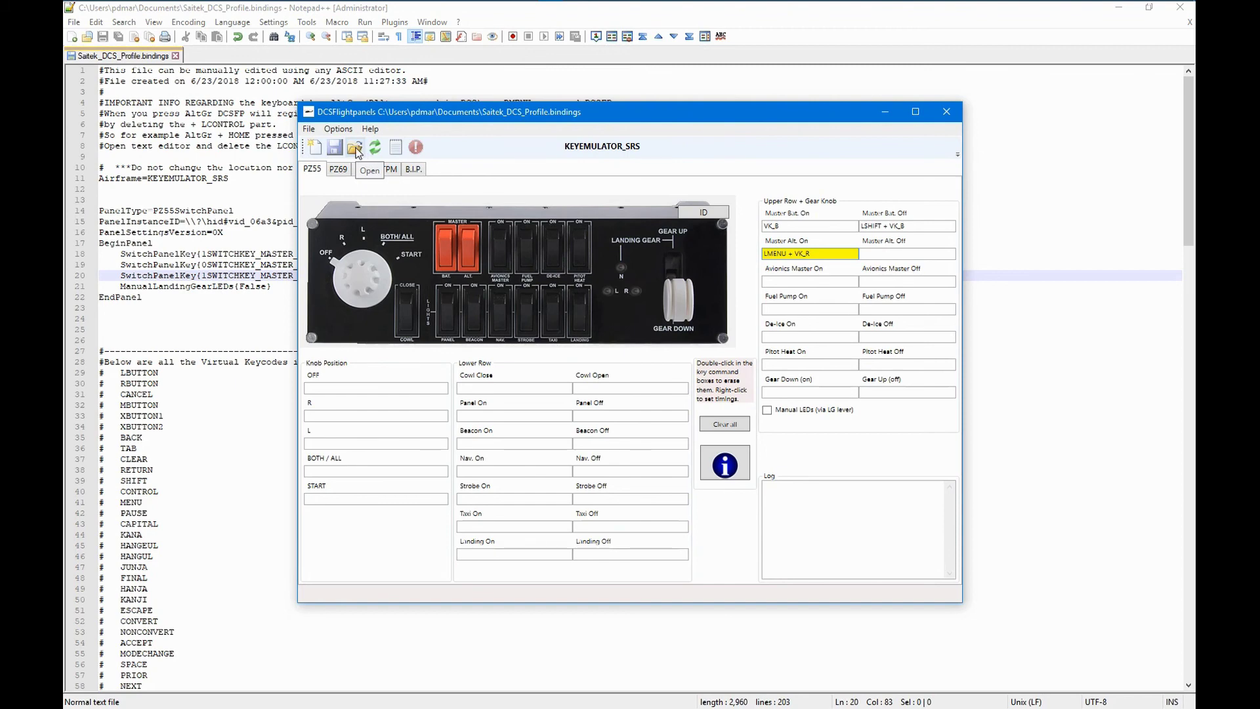
{"action": "left_click", "coordinate": [1120, 13]}
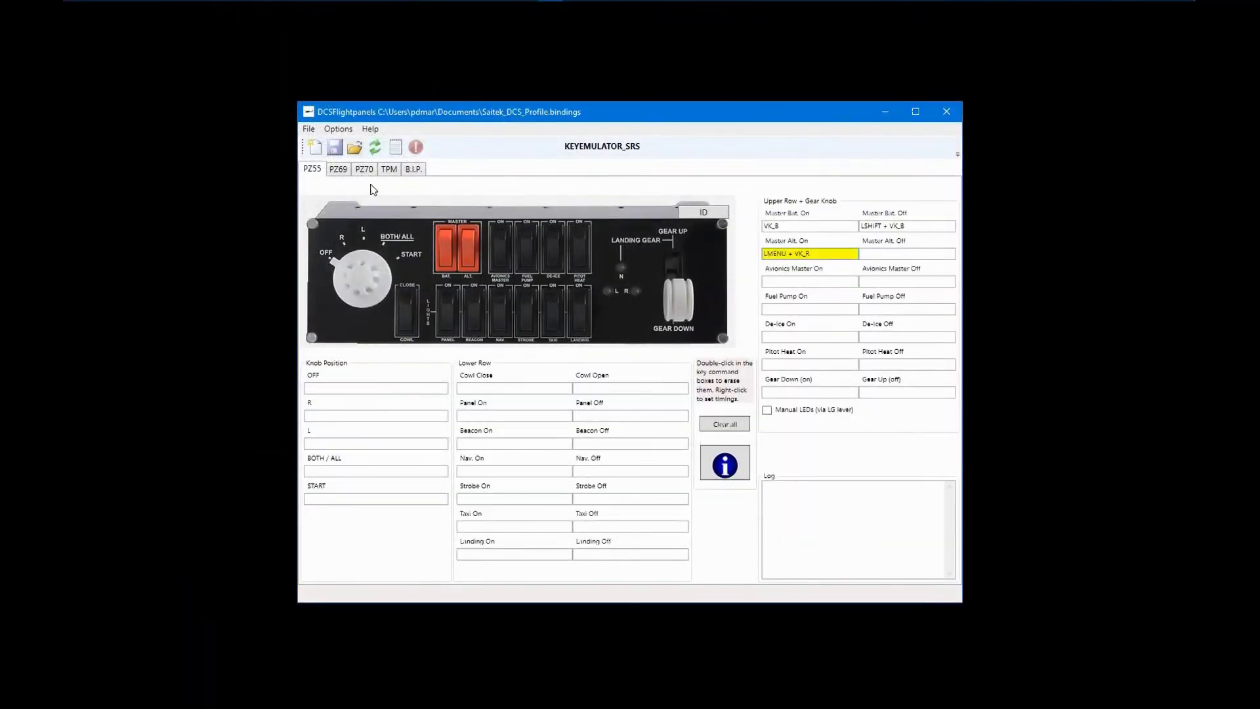
Open F-86F.bindings from the DCSFP Profiles folder and dismiss the missing-panel notices.
{"action": "left_click", "coordinate": [356, 149]}
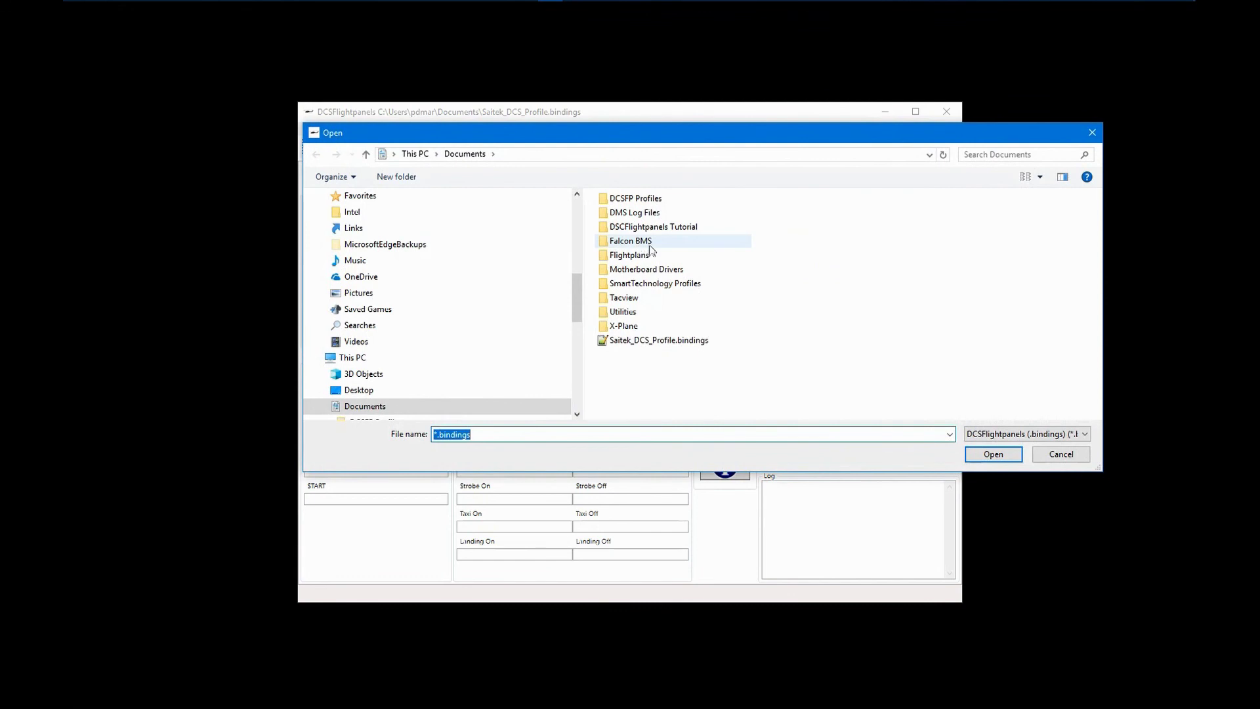
{"action": "left_click", "coordinate": [654, 204]}
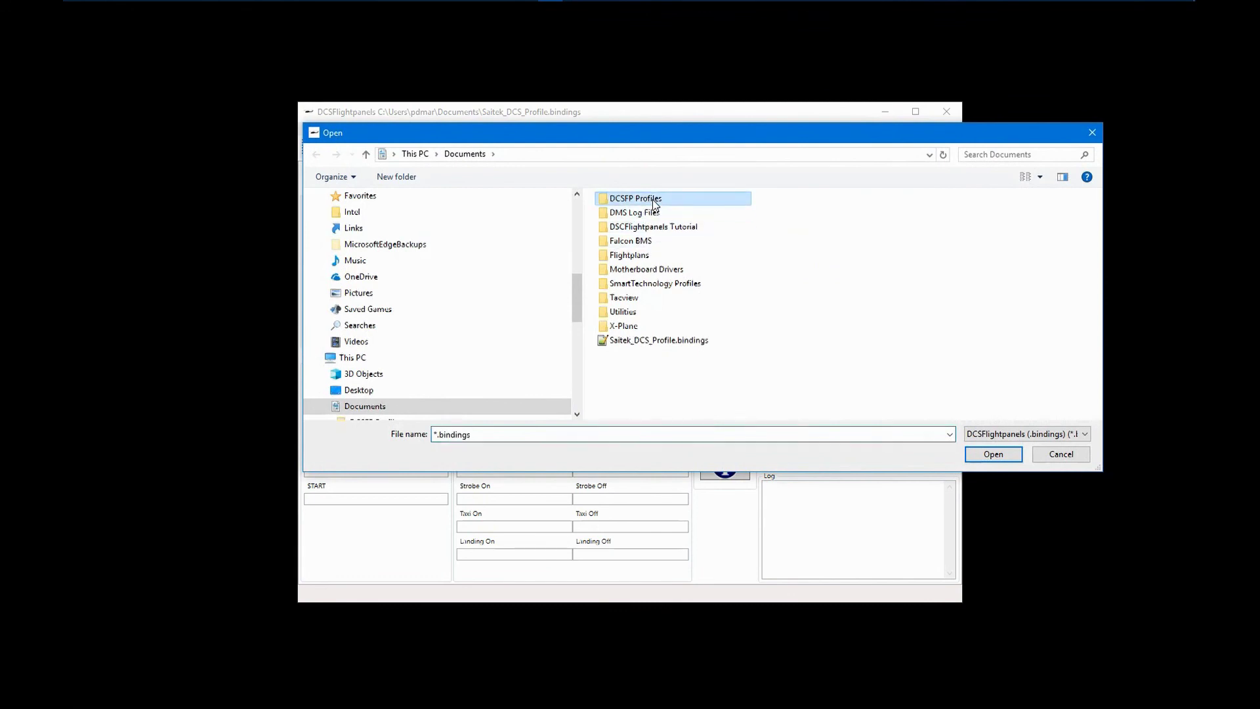
{"action": "double_click", "coordinate": [653, 205]}
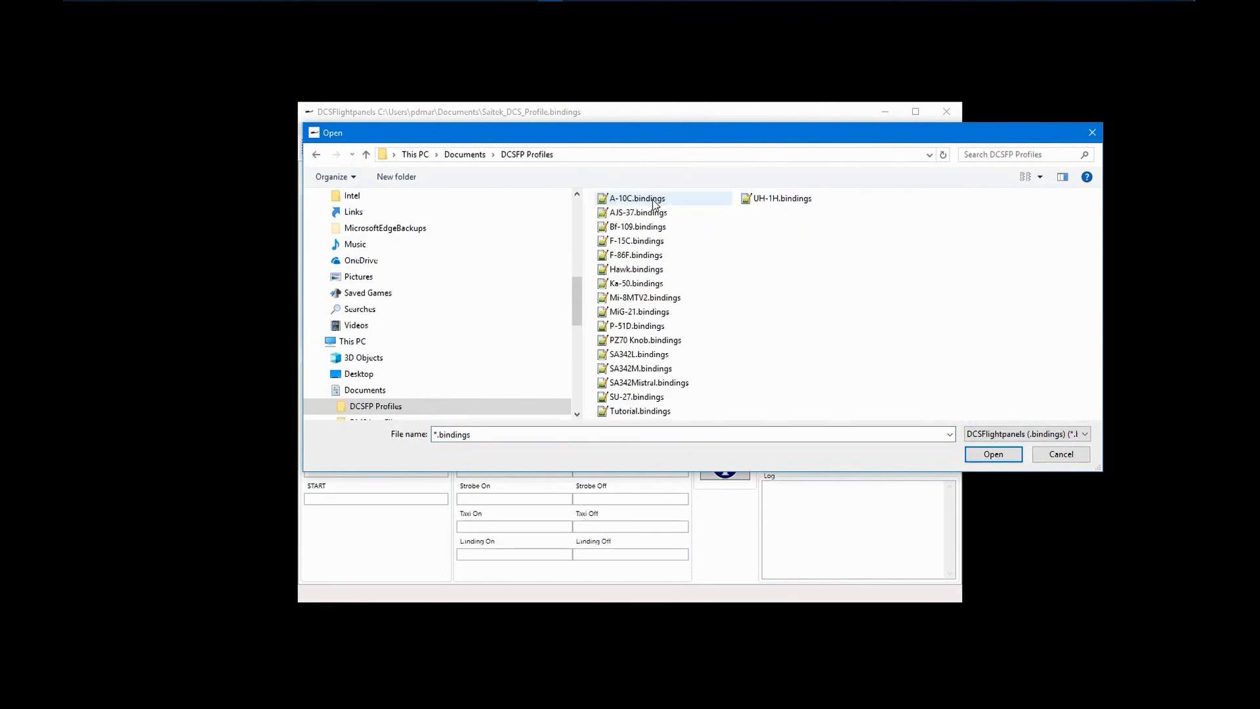
{"action": "left_click", "coordinate": [650, 260]}
{"action": "left_click", "coordinate": [982, 454]}
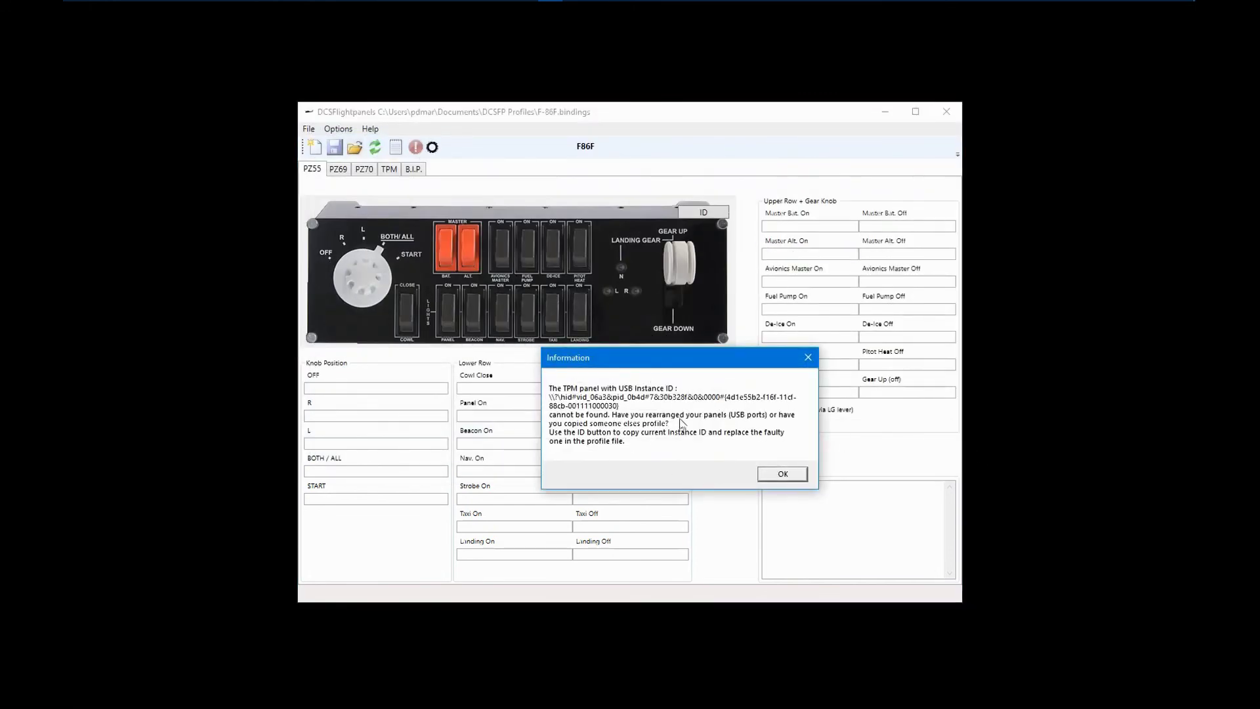
{"action": "left_click", "coordinate": [787, 479]}
{"action": "left_click", "coordinate": [772, 459]}
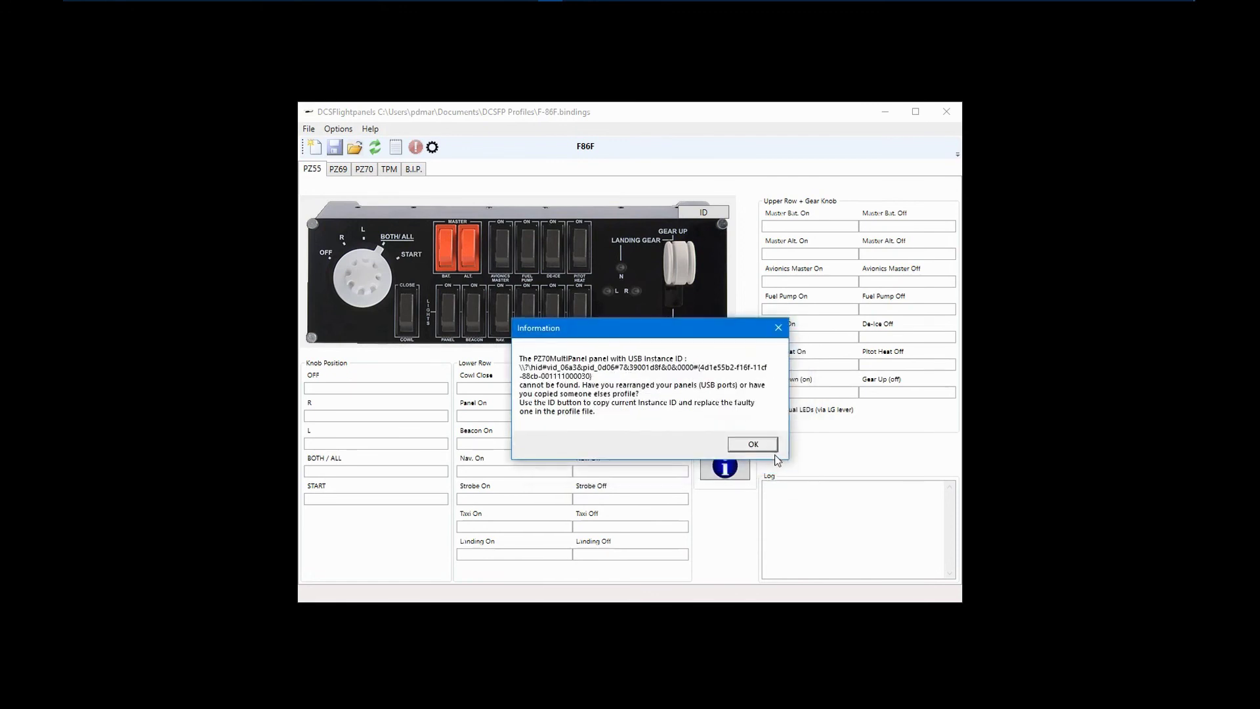
{"action": "left_click", "coordinate": [767, 444]}
{"action": "left_click", "coordinate": [750, 430]}
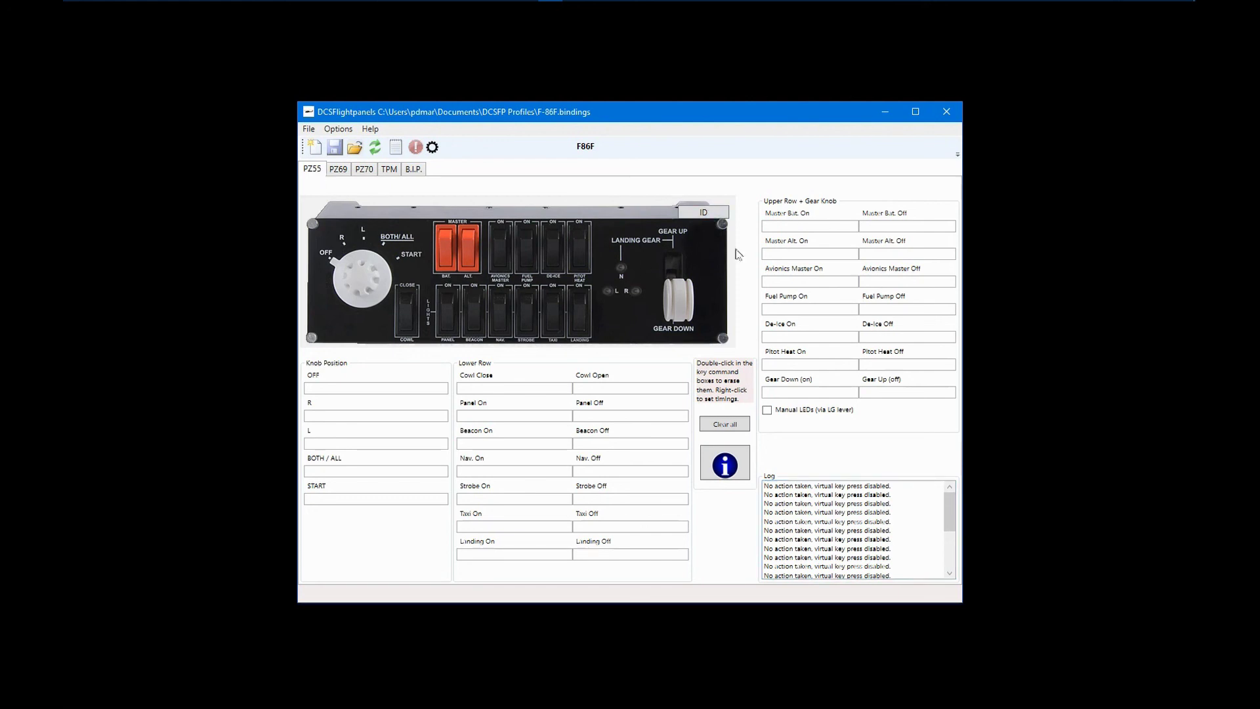
Copy the PZ55 panel's instance ID to the clipboard and open the F-86F profile in Notepad++.
{"action": "left_click", "coordinate": [715, 217]}
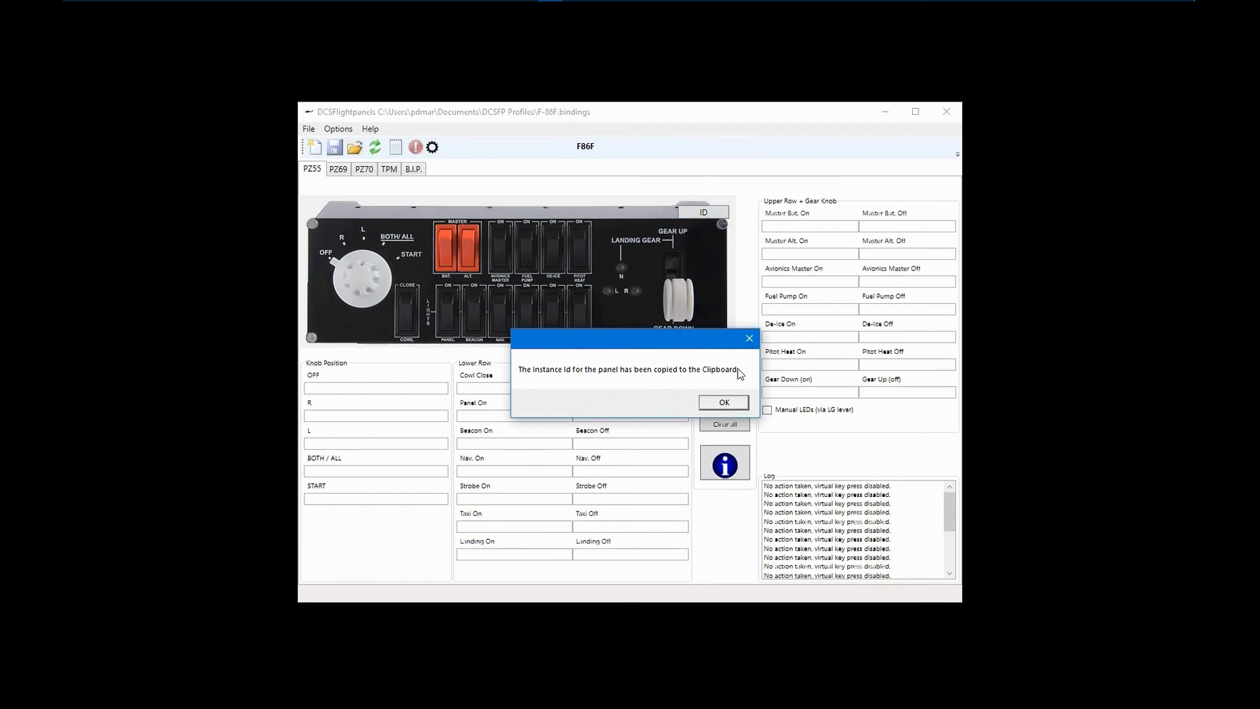
{"action": "left_click", "coordinate": [724, 404]}
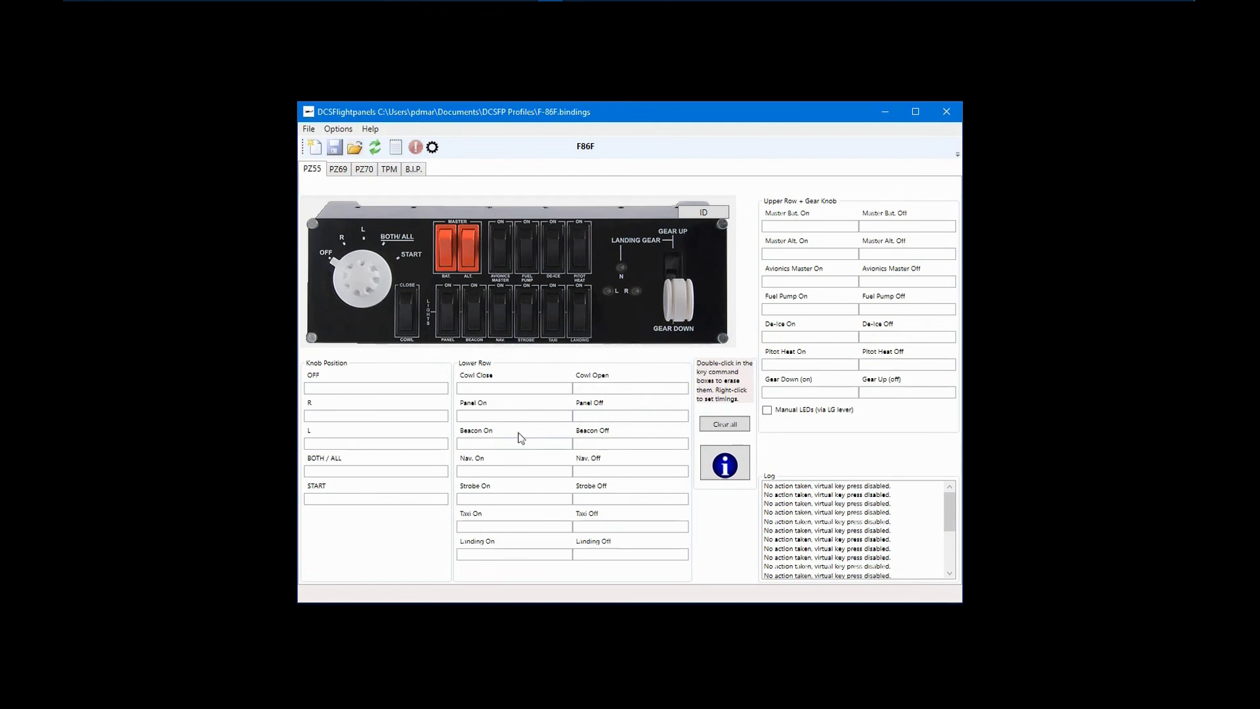
{"action": "left_click", "coordinate": [396, 147]}
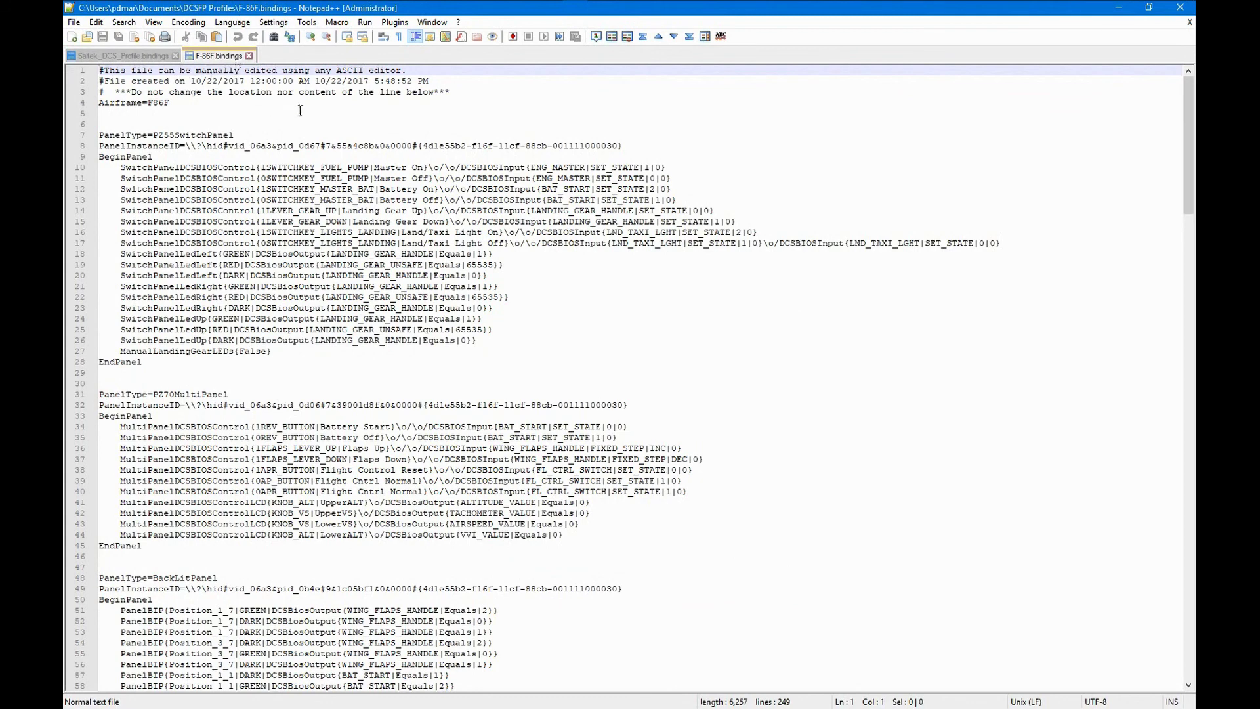
Replace the PZ55SwitchPanel's PanelInstanceID value in F-86F.bindings with the copied instance ID.
{"action": "left_click", "coordinate": [79, 137]}
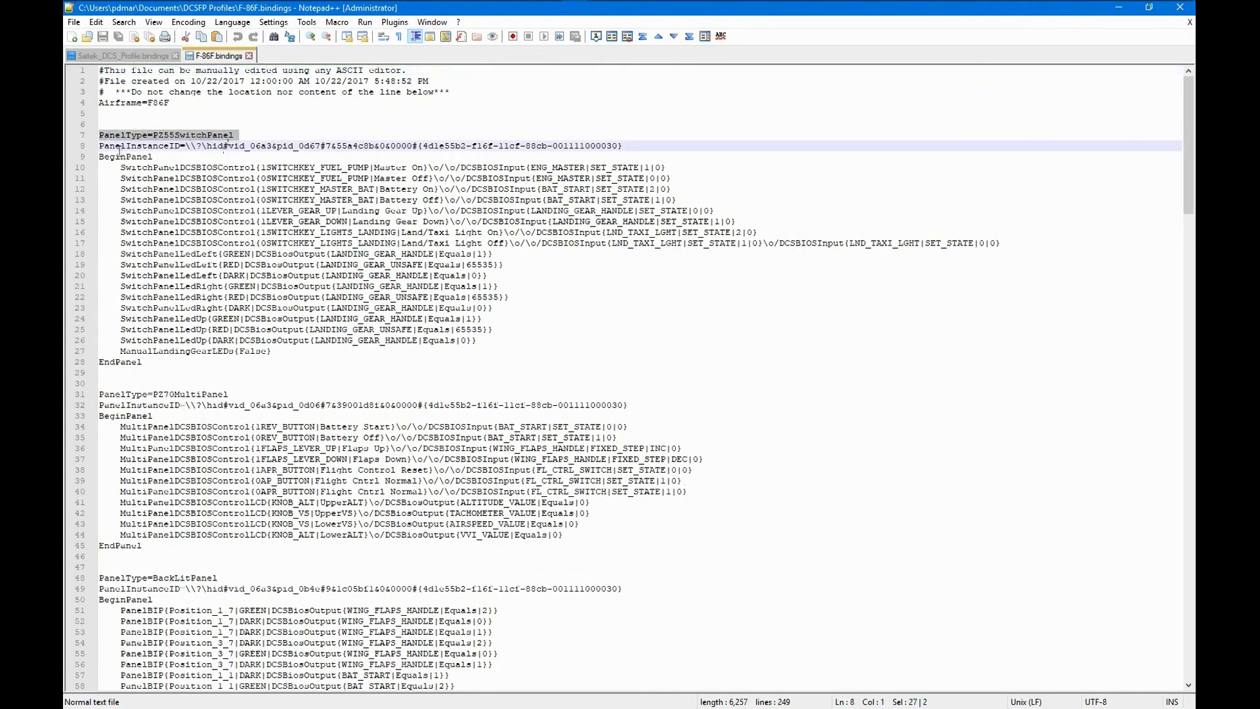
{"action": "left_click", "coordinate": [79, 147]}
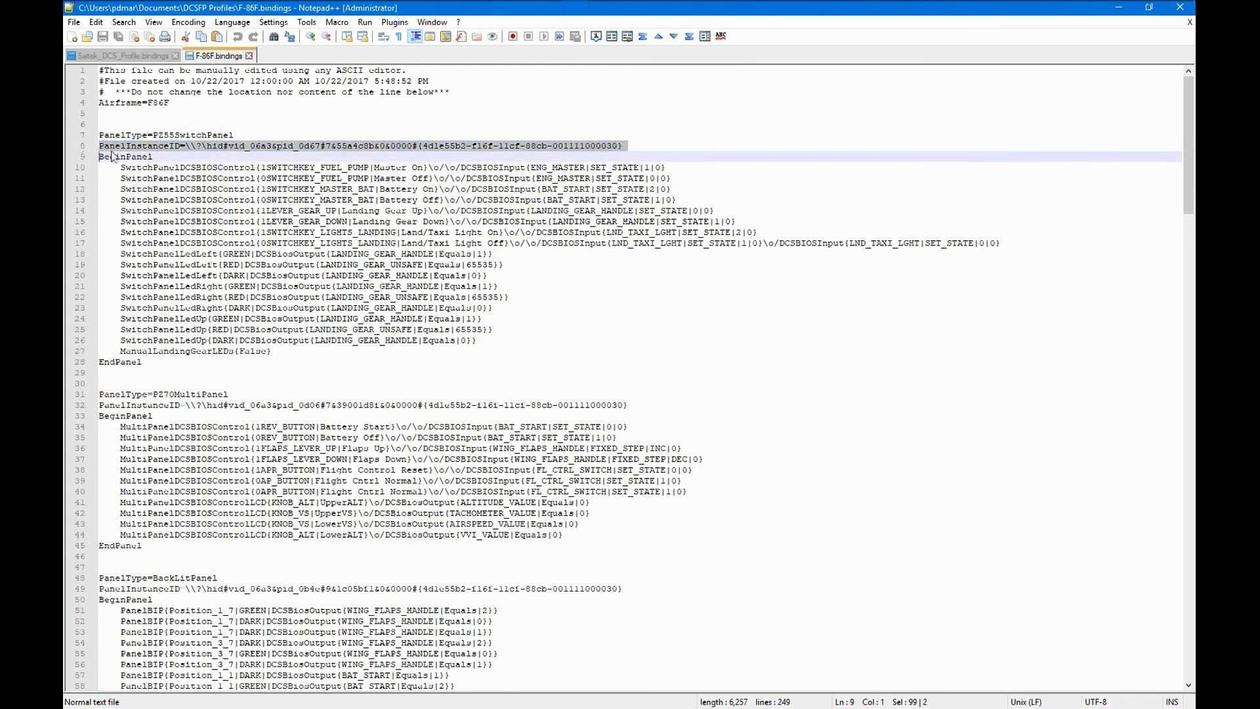
{"action": "left_click", "coordinate": [190, 146]}
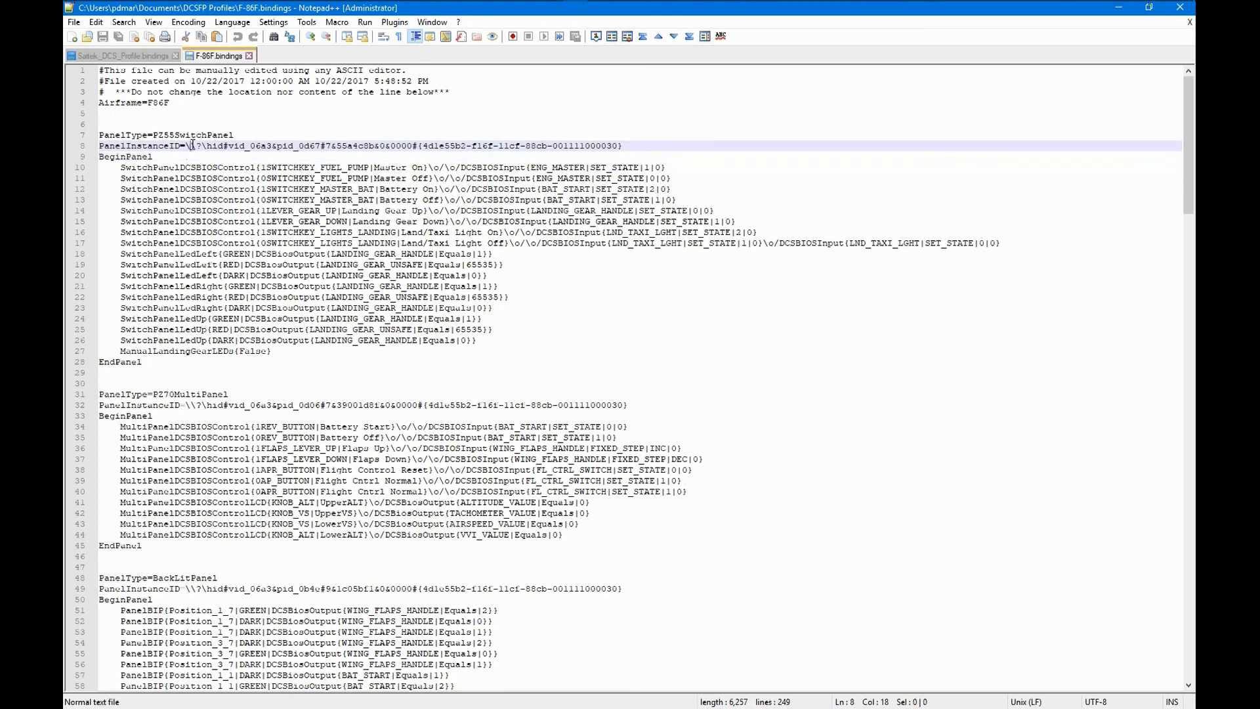
{"action": "left_click_drag", "start_coordinate": [191, 146], "coordinate": [622, 145]}
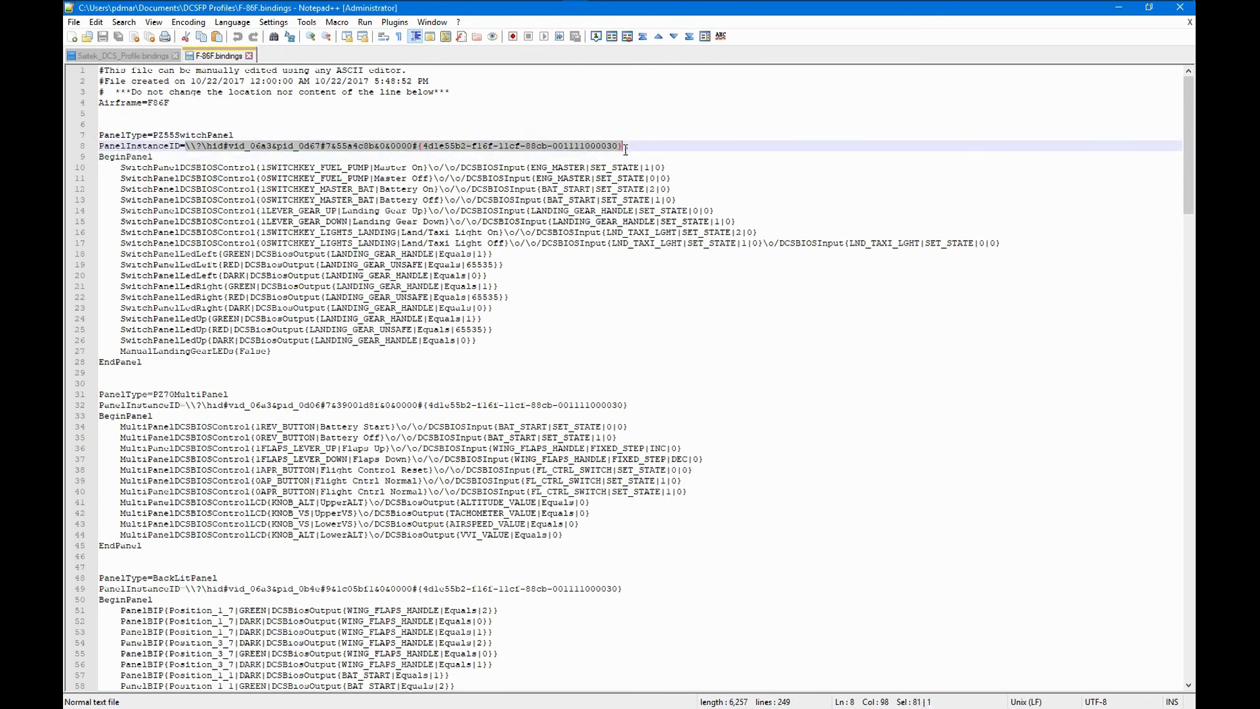
{"action": "key", "text": "Delete"}
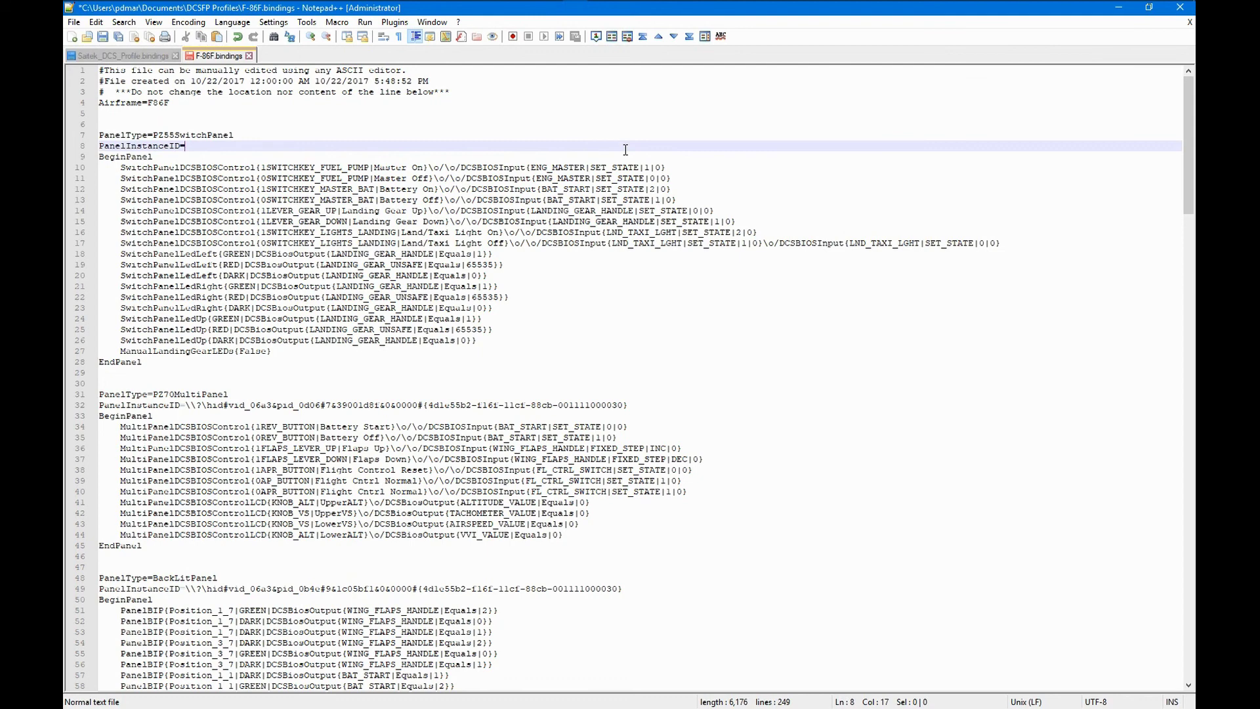
{"action": "key", "text": "ctrl+v"}
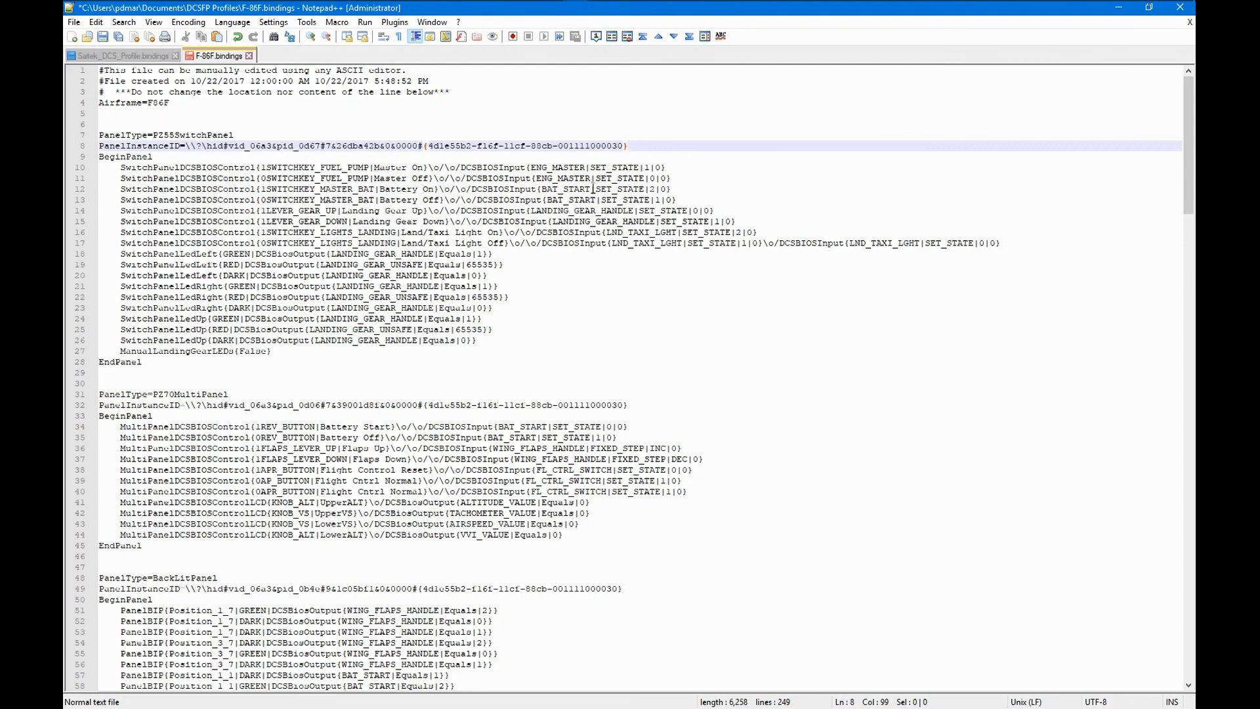
Locate the PZ70MultiPanel and BackLitPanel sections in the file, and minimize Notepad++ to return to DCSFlightpanels.
{"action": "left_click", "coordinate": [197, 394]}
{"action": "left_click", "coordinate": [206, 579]}
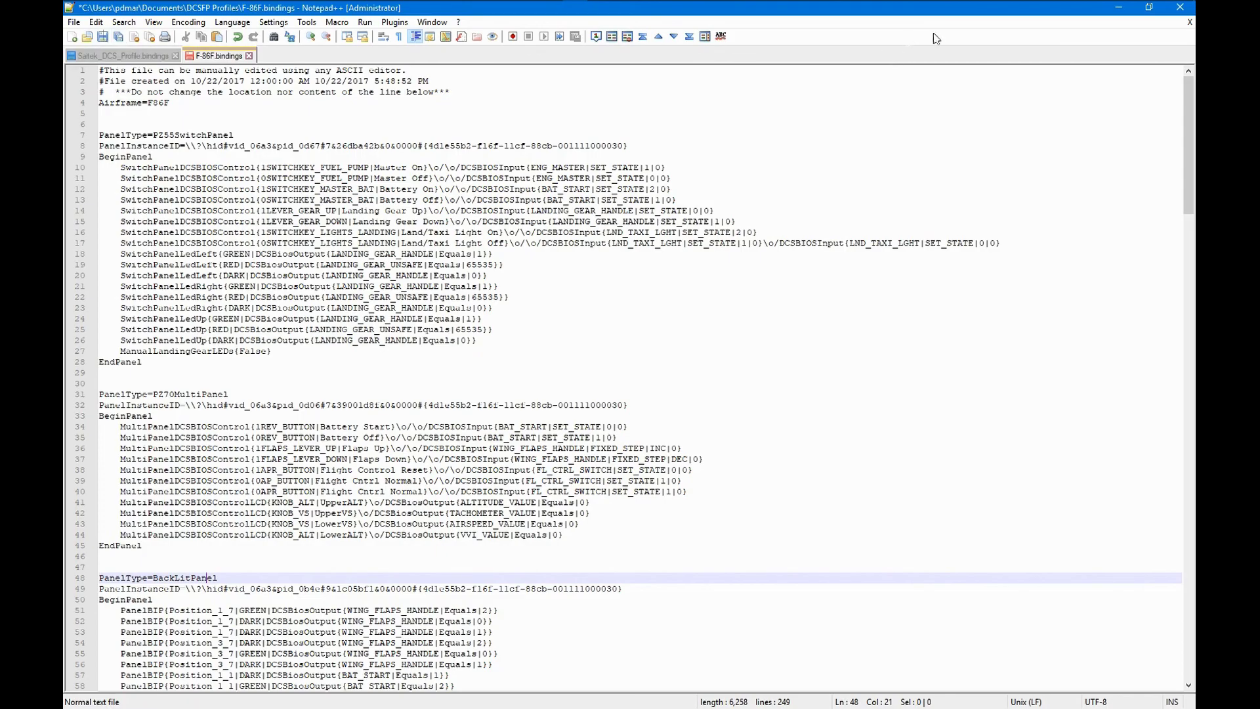
{"action": "left_click", "coordinate": [1119, 12]}
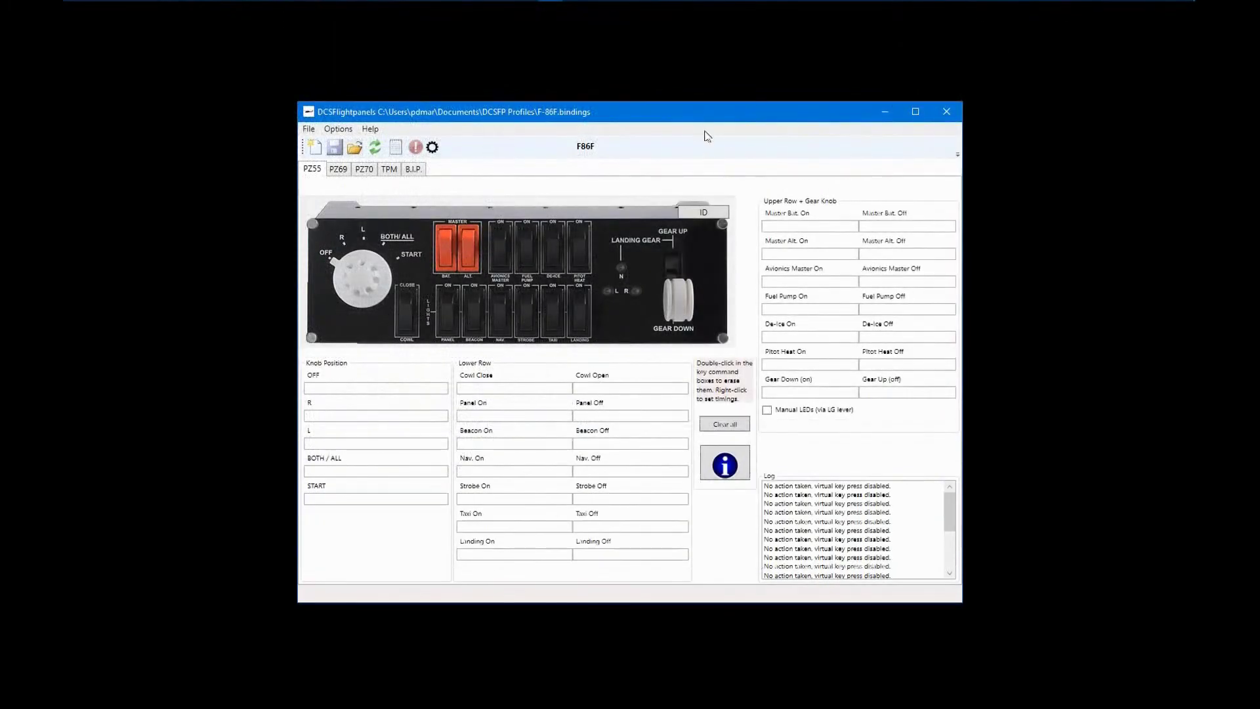